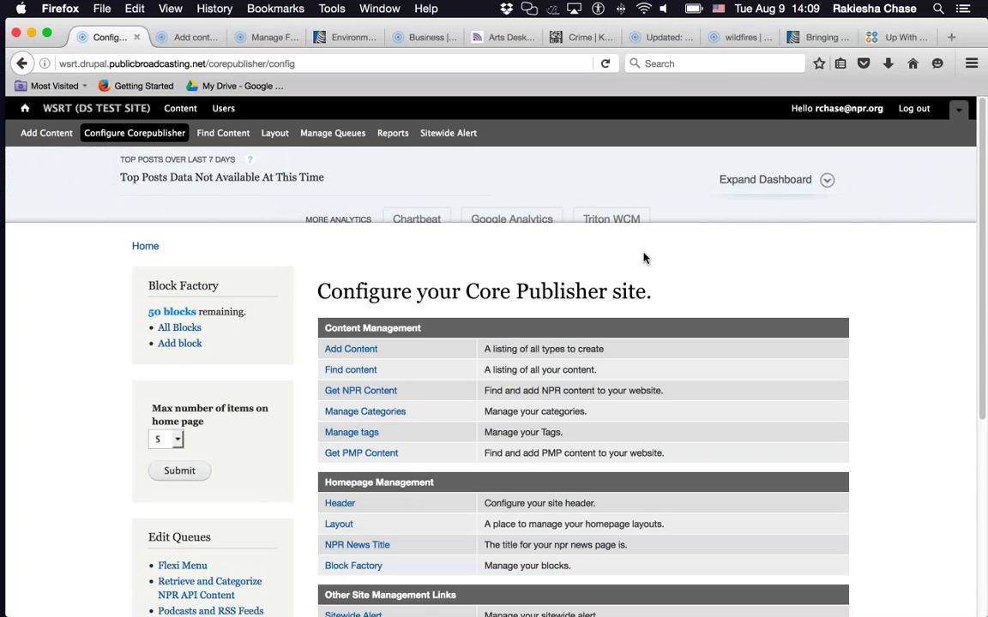
- From Manage Categories, open the Add term form for the Category taxonomy in a new tab
{"action": "scroll", "coordinate": [598, 336], "scroll_direction": "down", "scroll_amount": 3}
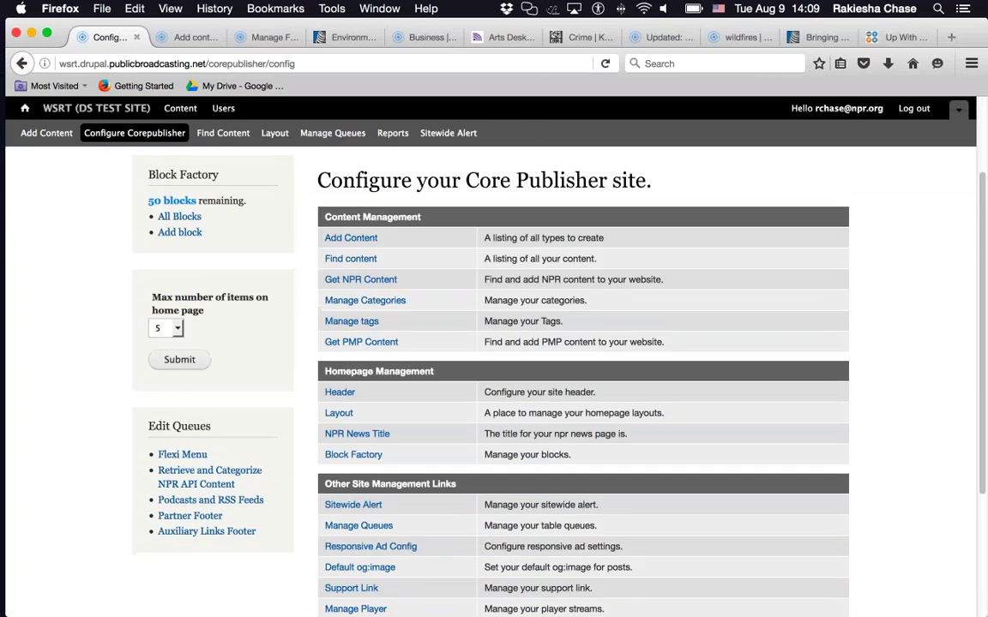
{"action": "left_click", "coordinate": [371, 307]}
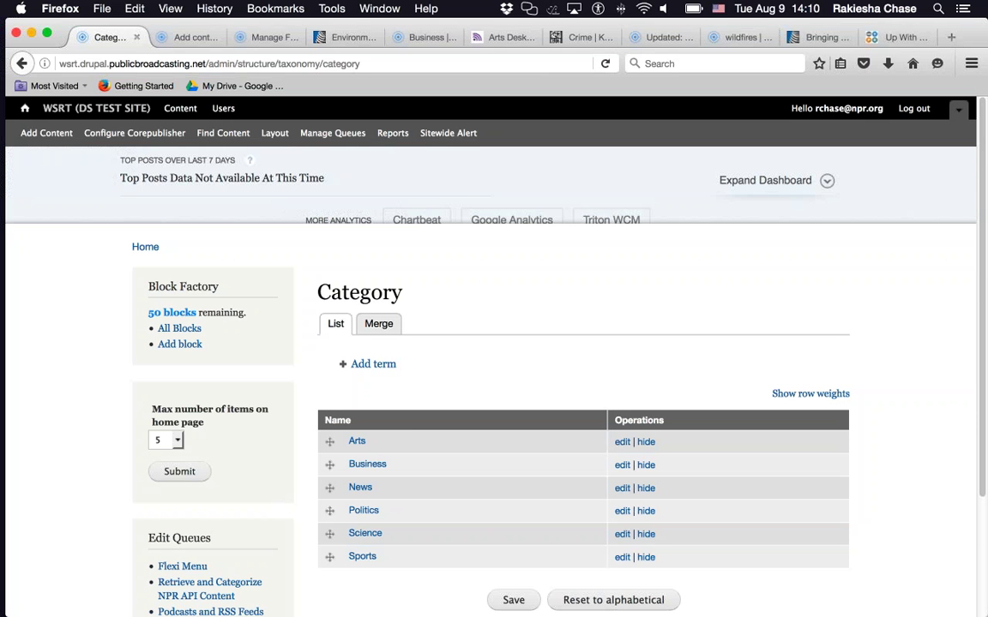
{"action": "right_click", "coordinate": [388, 366]}
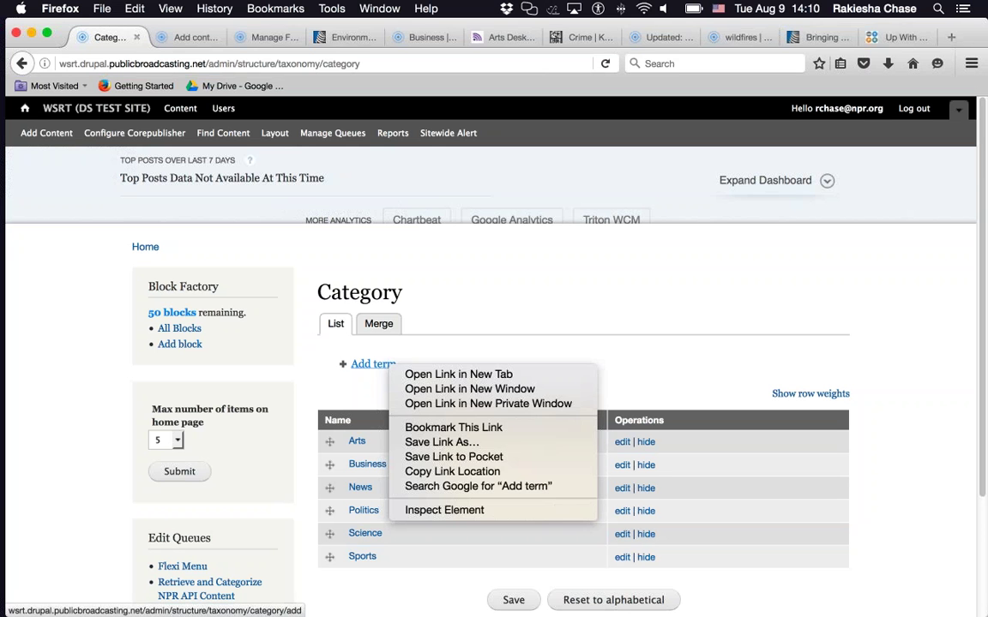
{"action": "left_click", "coordinate": [417, 374]}
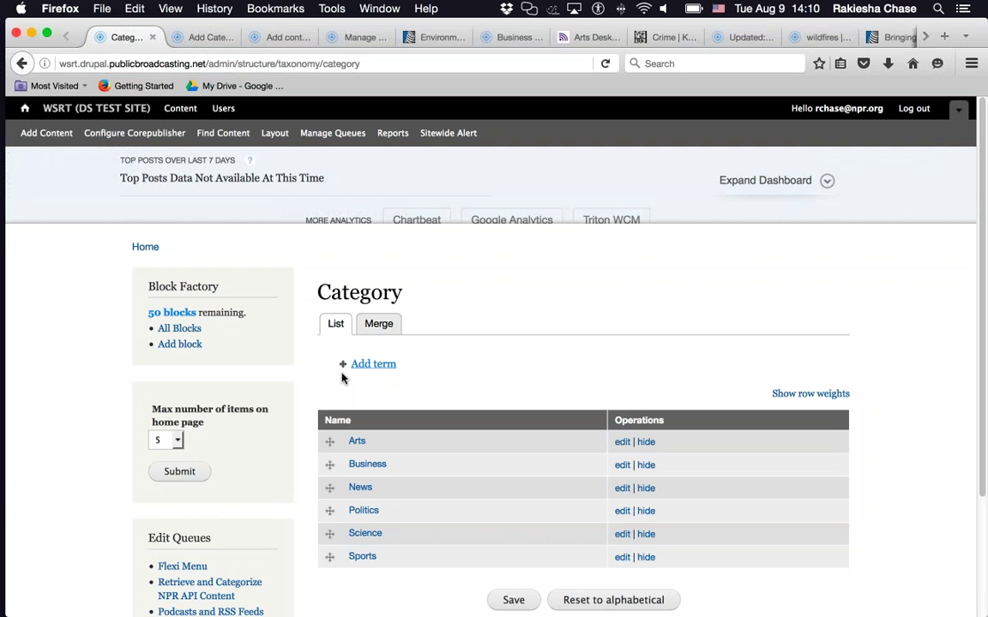
{"action": "left_click", "coordinate": [196, 36]}
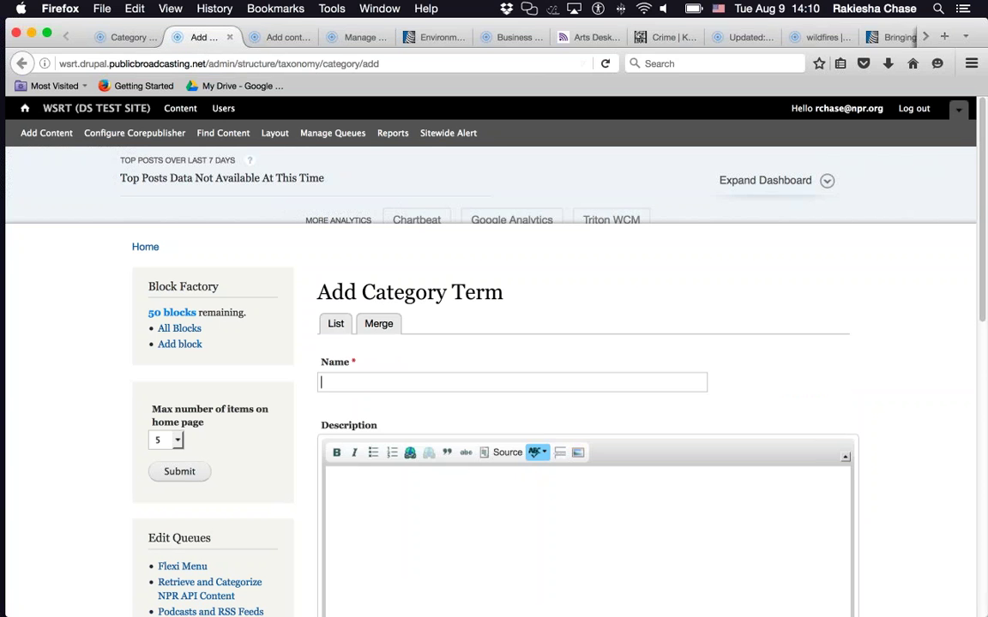
- Enter 'Local Environment' as the term name and move down to the Ways to Connect field
{"action": "type", "text": "Local Environment"}
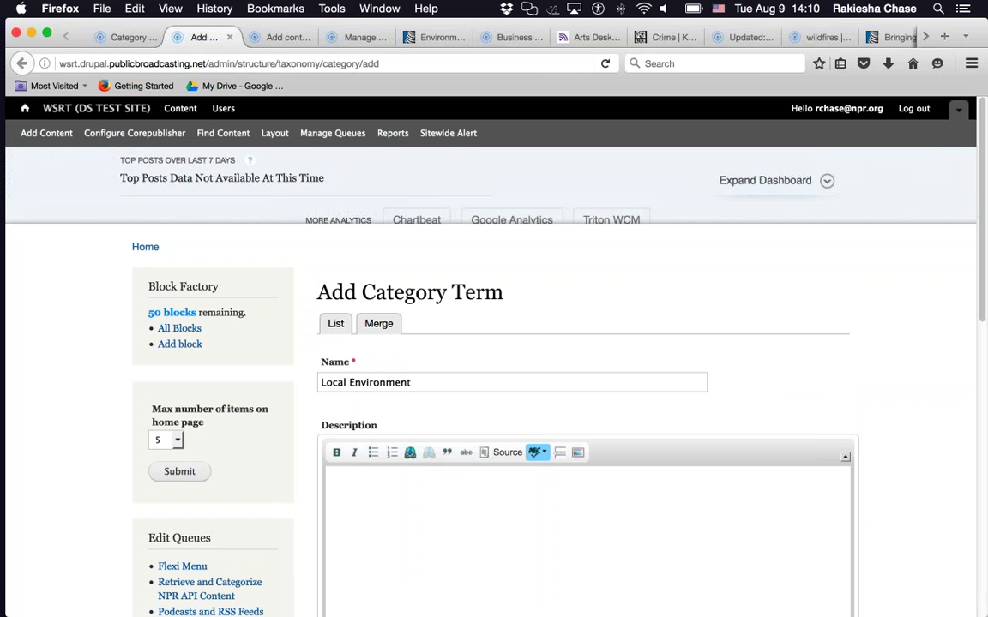
{"action": "scroll", "coordinate": [871, 374], "scroll_direction": "down", "scroll_amount": 3}
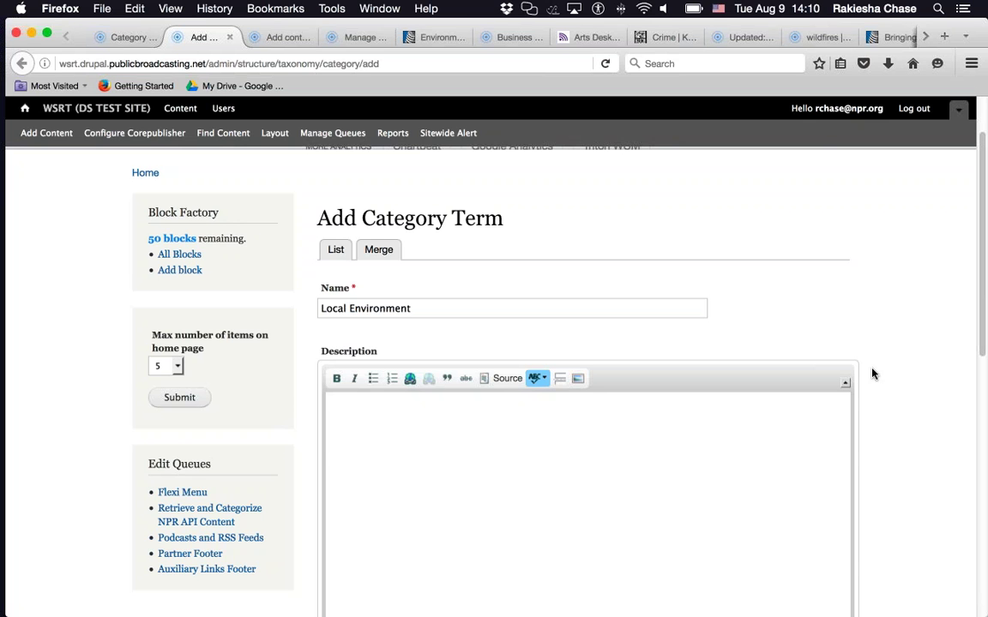
{"action": "scroll", "coordinate": [873, 374], "scroll_direction": "down", "scroll_amount": 2}
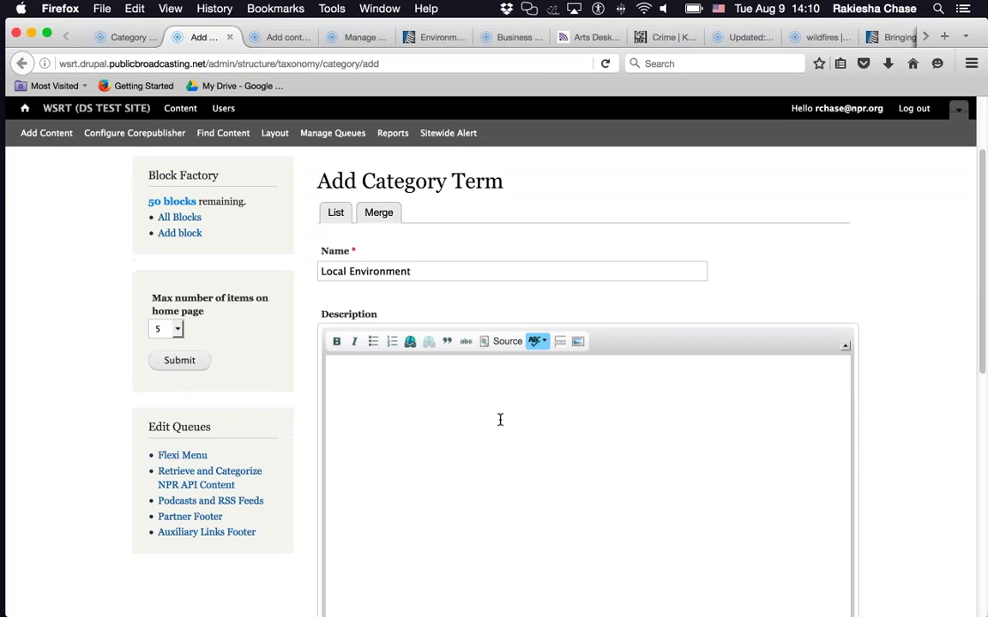
{"action": "left_click", "coordinate": [500, 419]}
{"action": "scroll", "coordinate": [883, 342], "scroll_direction": "down", "scroll_amount": 1}
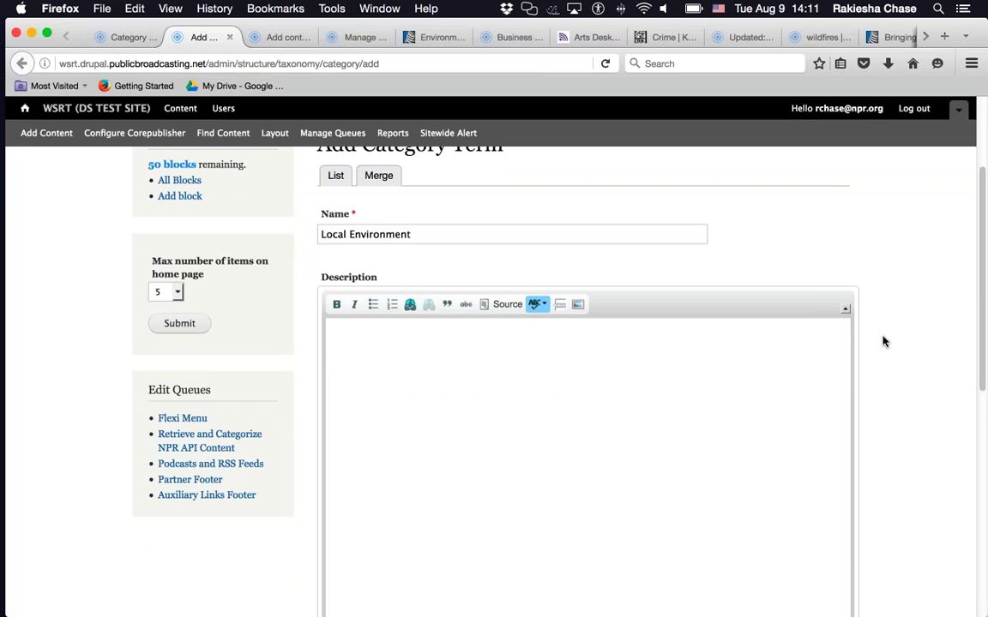
{"action": "scroll", "coordinate": [883, 343], "scroll_direction": "down", "scroll_amount": 9}
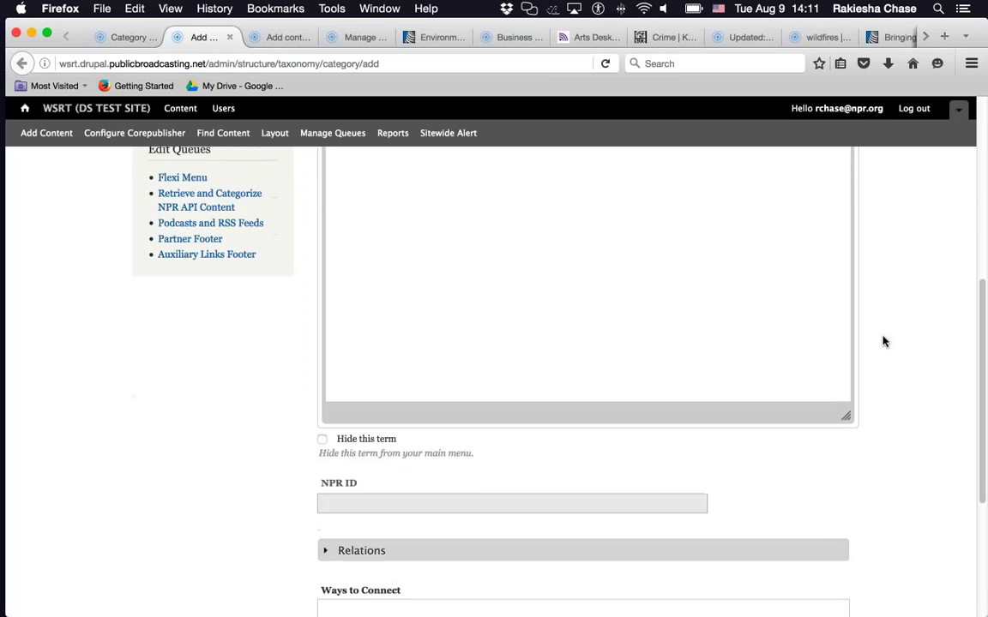
{"action": "scroll", "coordinate": [884, 343], "scroll_direction": "down", "scroll_amount": 3}
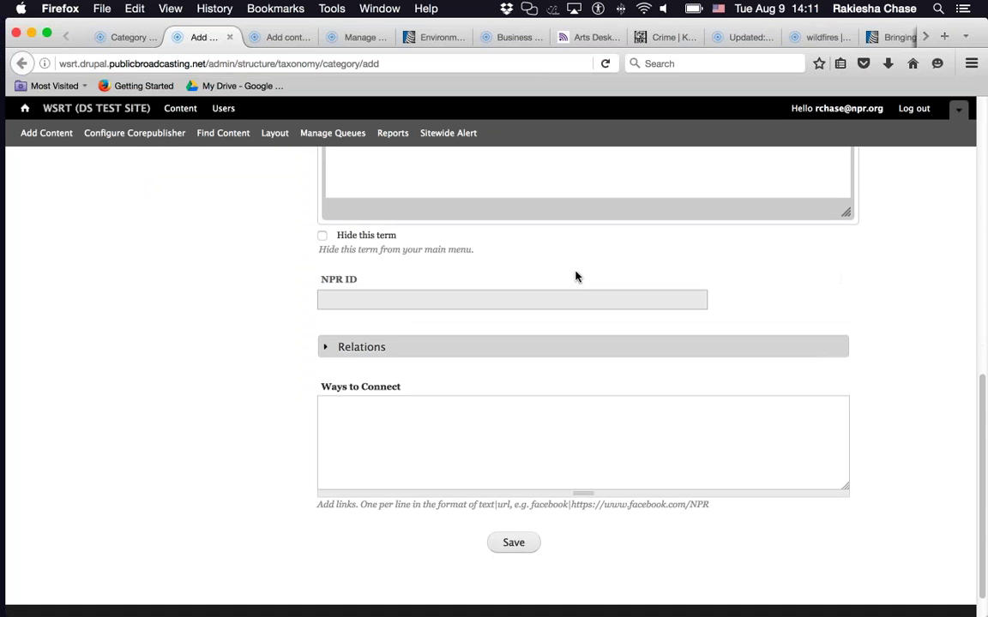
- Add a Twitter profile link and an 'Email me!' mailto link under Ways to Connect, then save the term
{"action": "left_click", "coordinate": [510, 418]}
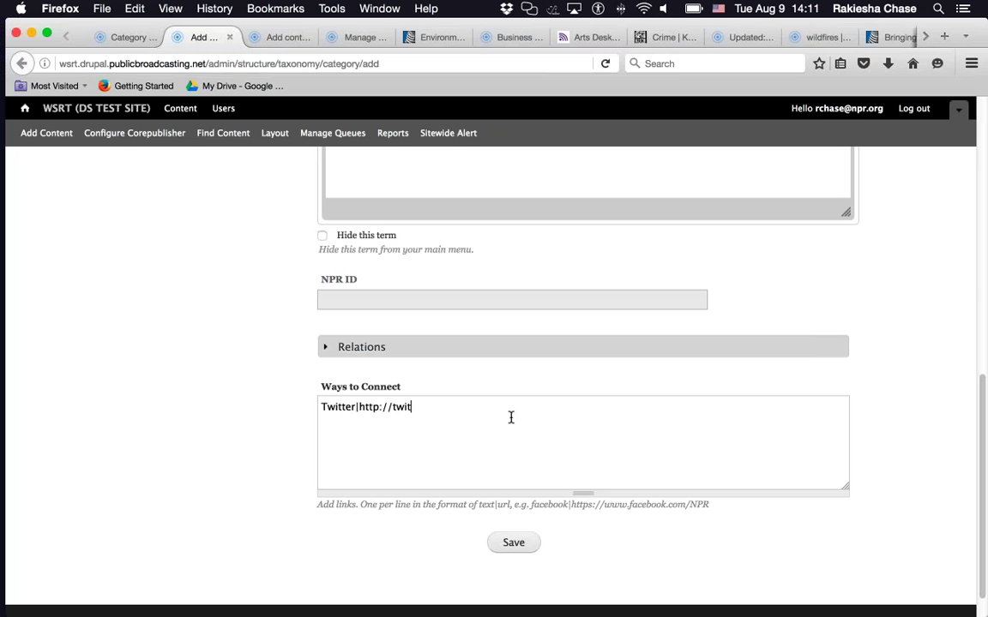
{"action": "key", "text": "Return"}
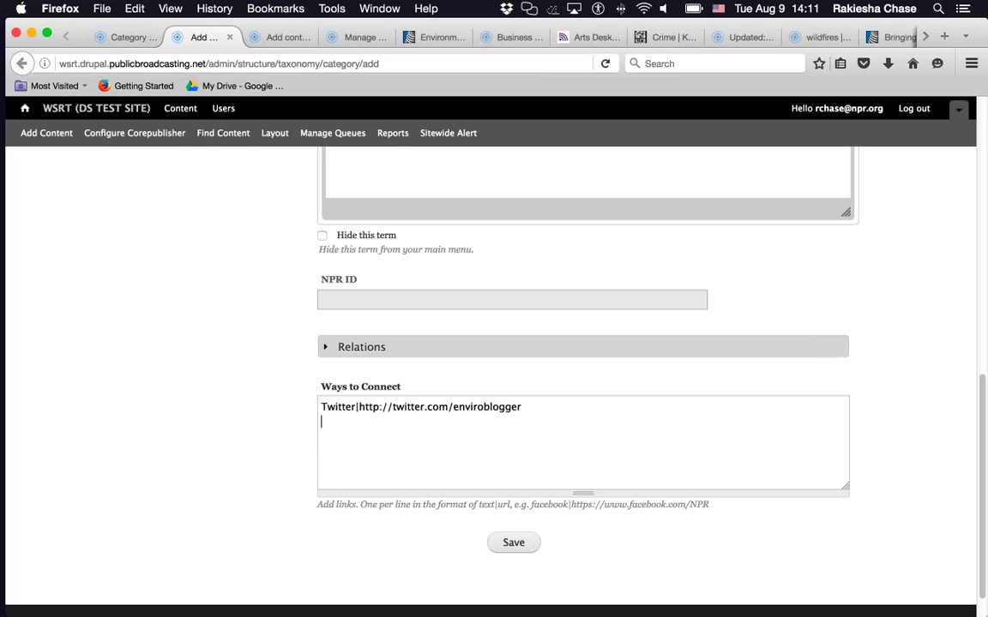
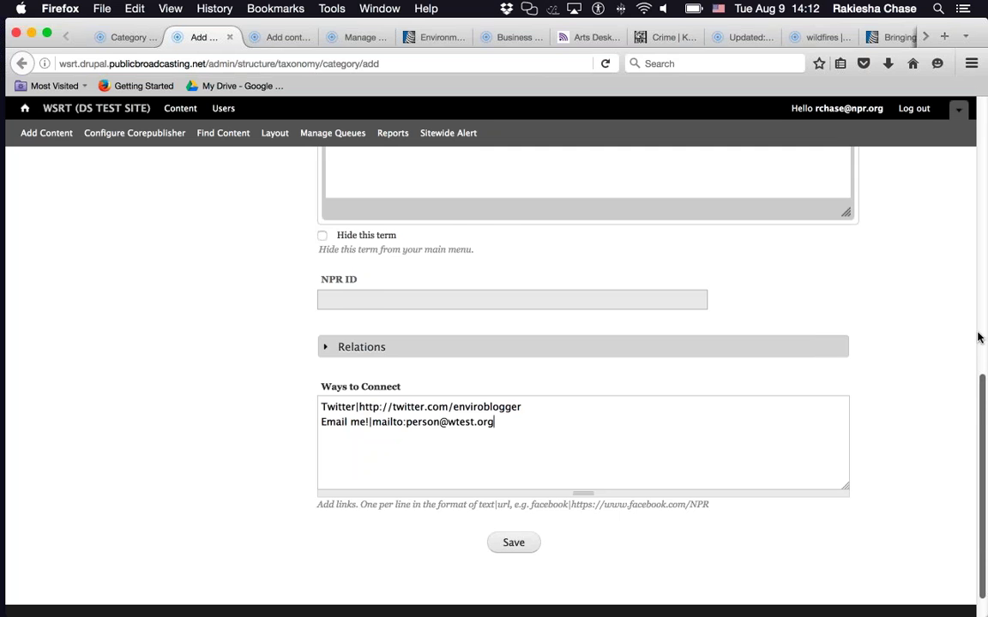
{"action": "scroll", "coordinate": [978, 337], "scroll_direction": "up", "scroll_amount": 10}
{"action": "scroll", "coordinate": [978, 337], "scroll_direction": "down", "scroll_amount": 11}
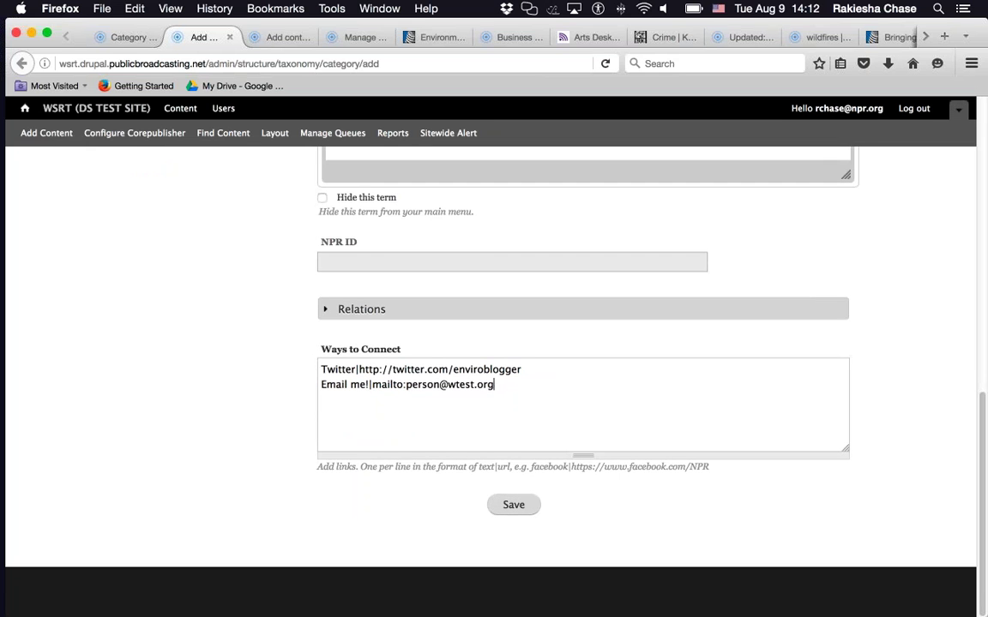
{"action": "left_click", "coordinate": [513, 504]}
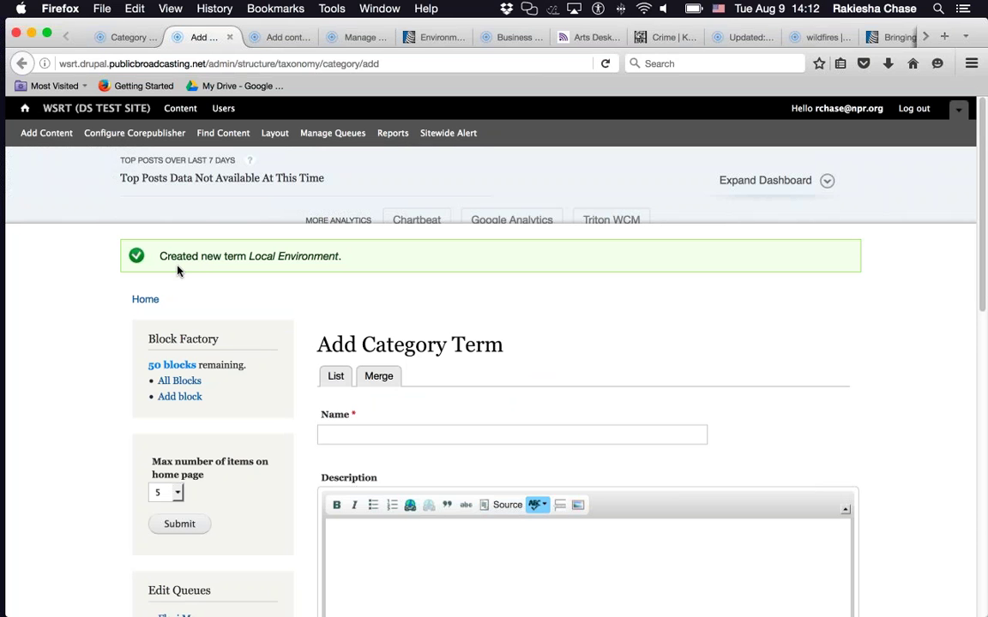
- Create and save a second Category term named 'Environment', ignoring the autocomplete suggestion
{"action": "key", "text": "Tab"}
{"action": "type", "text": "Environ"}
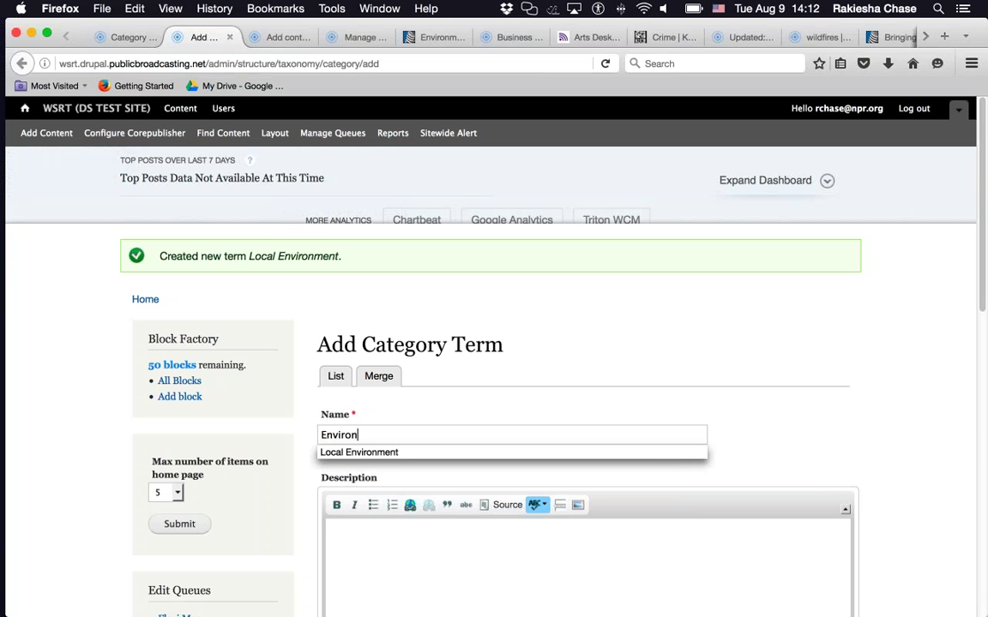
{"action": "type", "text": "ment"}
{"action": "left_click", "coordinate": [766, 446]}
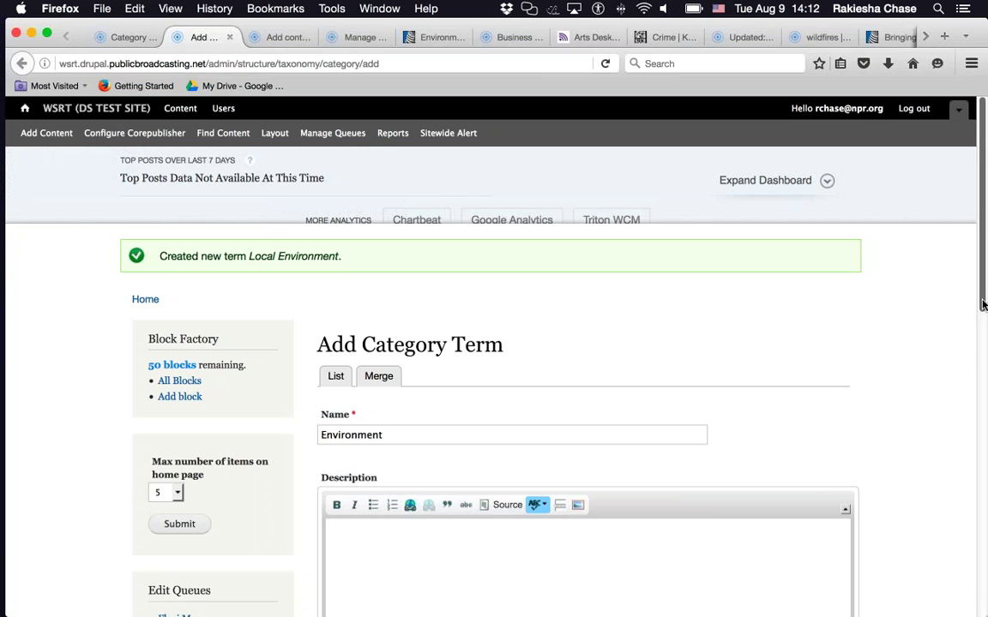
{"action": "scroll", "coordinate": [983, 351], "scroll_direction": "down", "scroll_amount": 1}
{"action": "scroll", "coordinate": [984, 351], "scroll_direction": "down", "scroll_amount": 3}
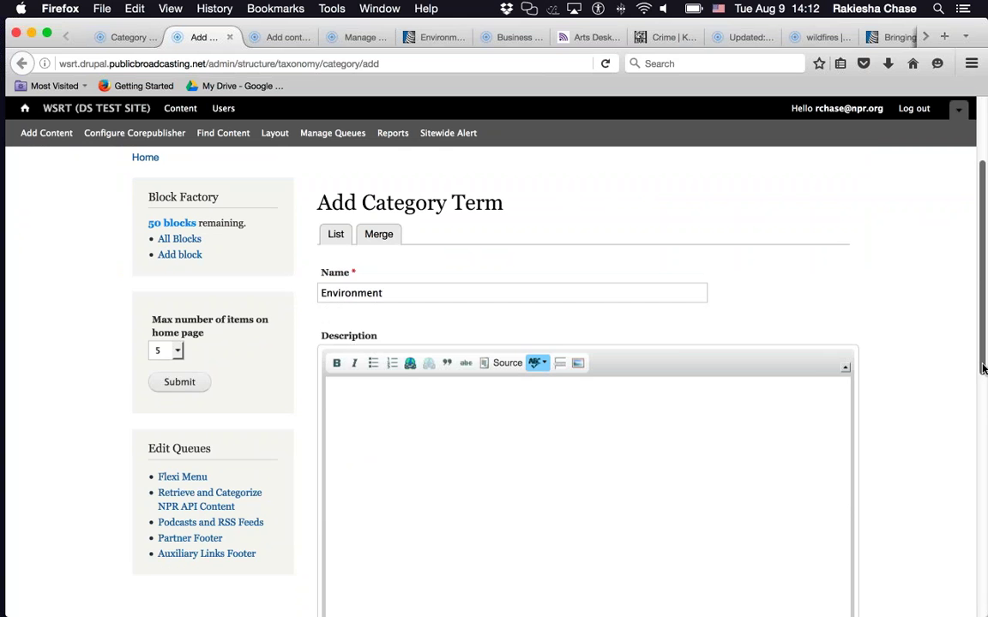
{"action": "scroll", "coordinate": [984, 368], "scroll_direction": "down", "scroll_amount": 6}
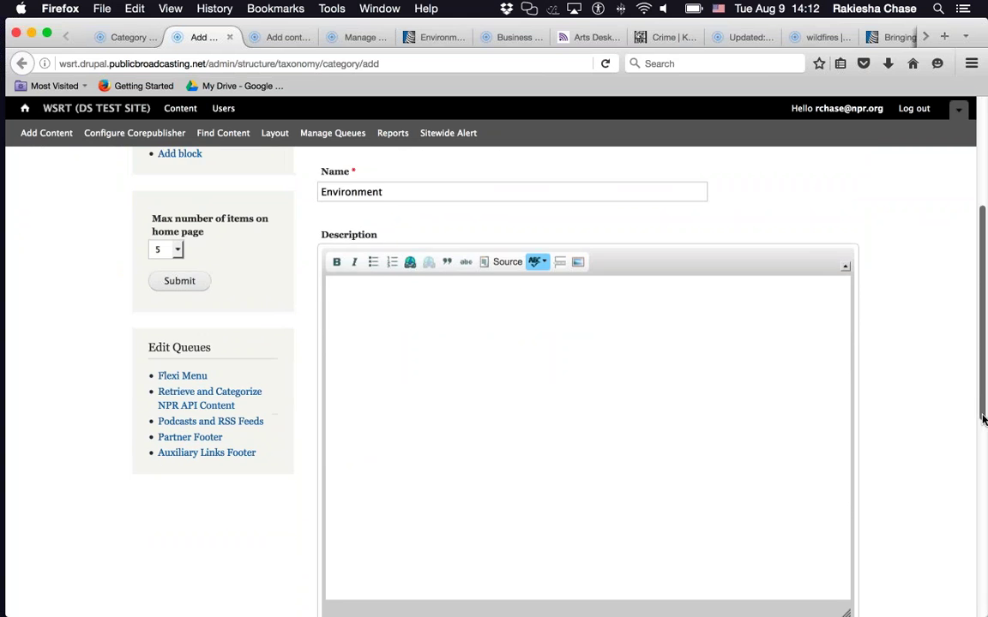
{"action": "scroll", "coordinate": [982, 523], "scroll_direction": "down", "scroll_amount": 7}
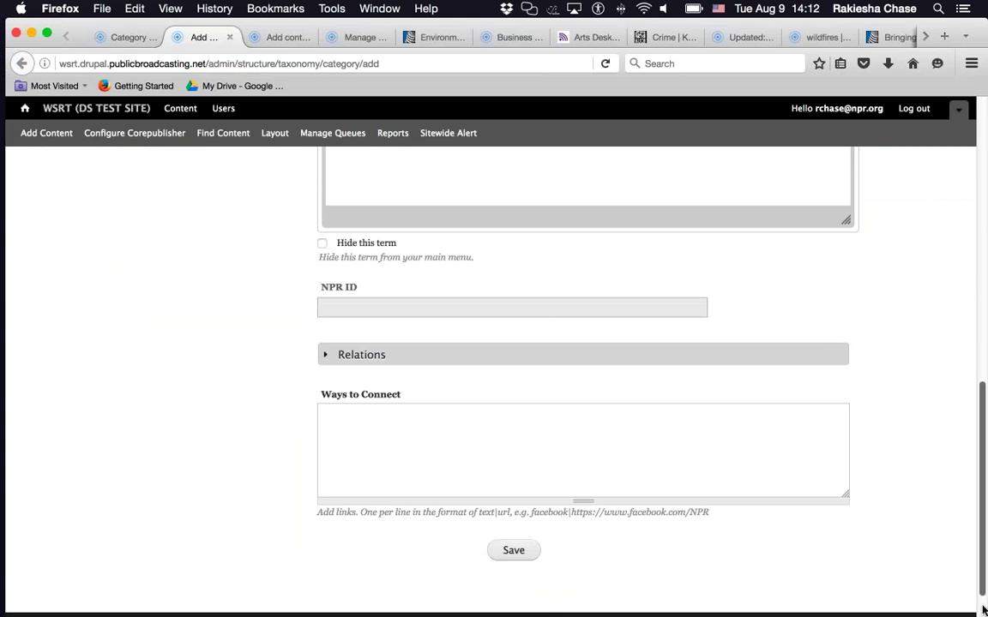
{"action": "left_click", "coordinate": [513, 506]}
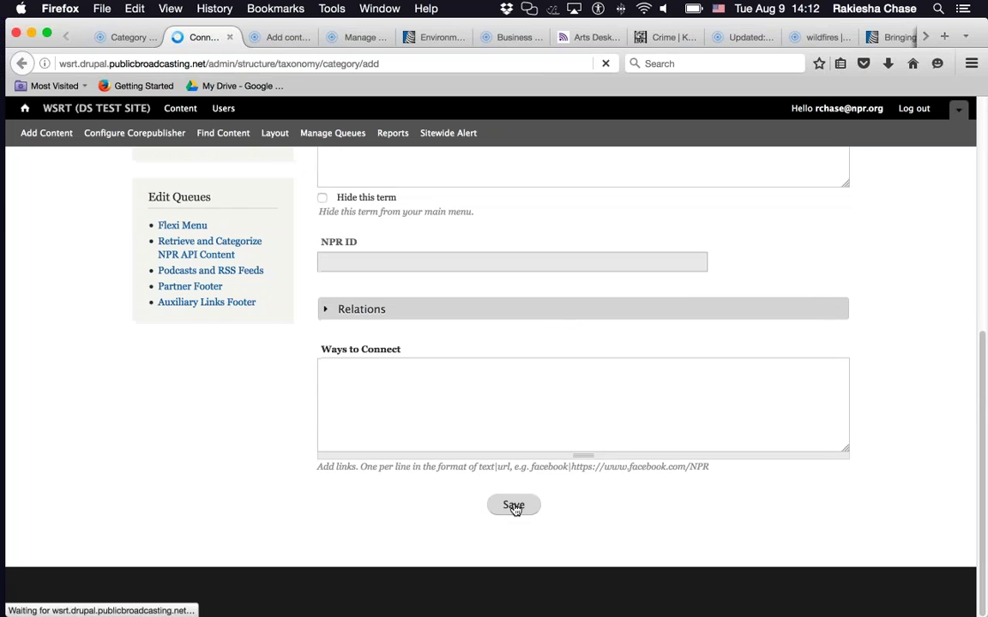
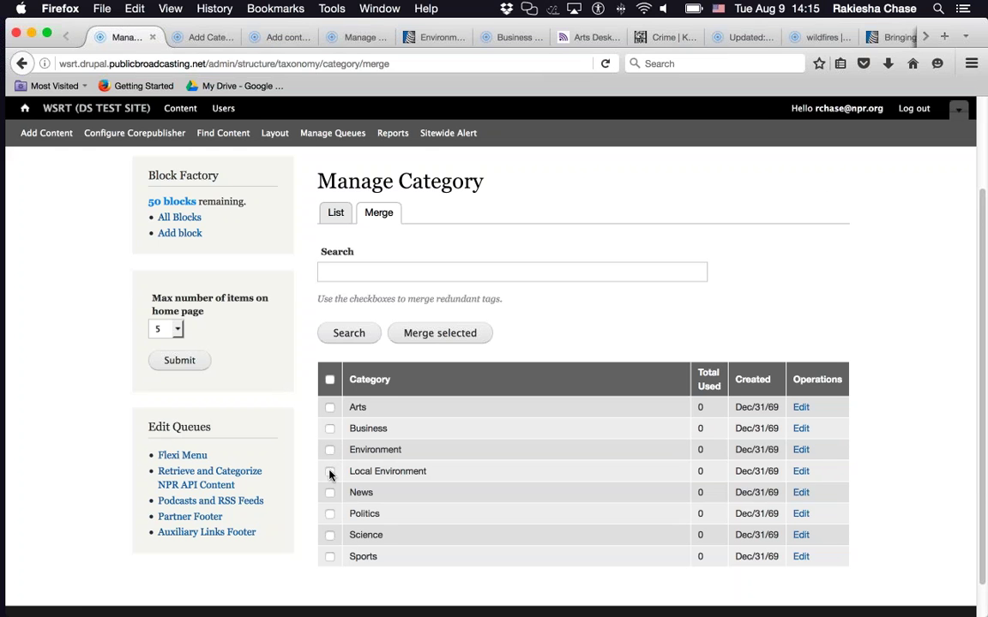
- Tick Local Environment and Environment in the category list and choose Merge selected
{"action": "left_click", "coordinate": [329, 474]}
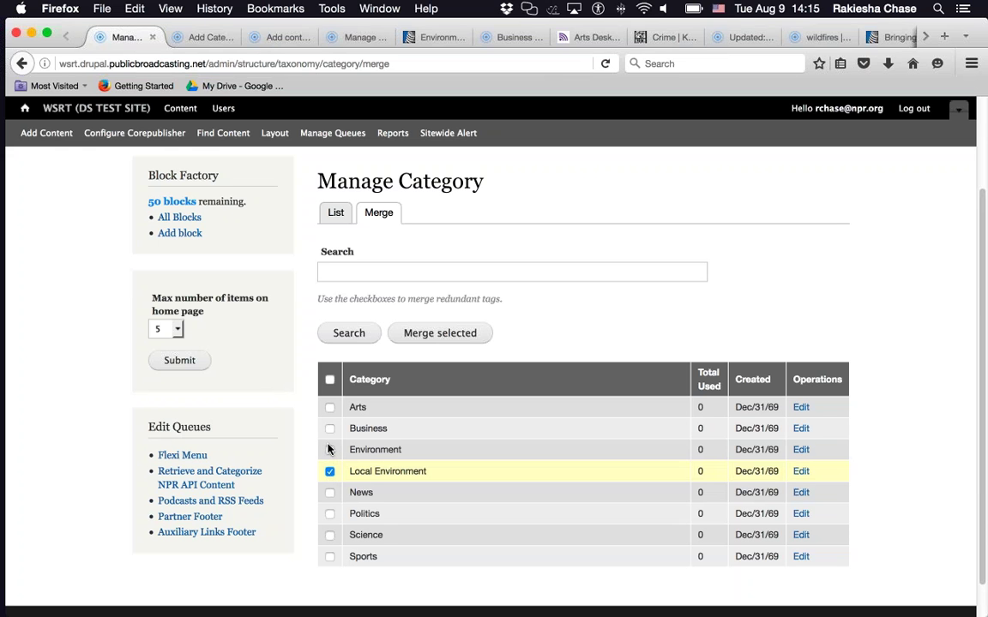
{"action": "left_click", "coordinate": [330, 451]}
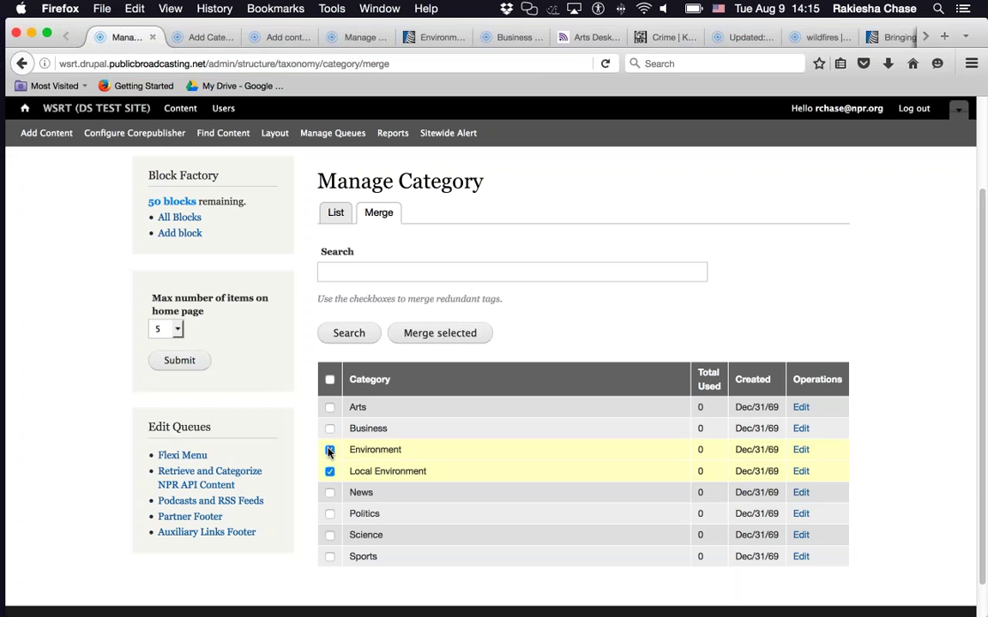
{"action": "left_click", "coordinate": [433, 335]}
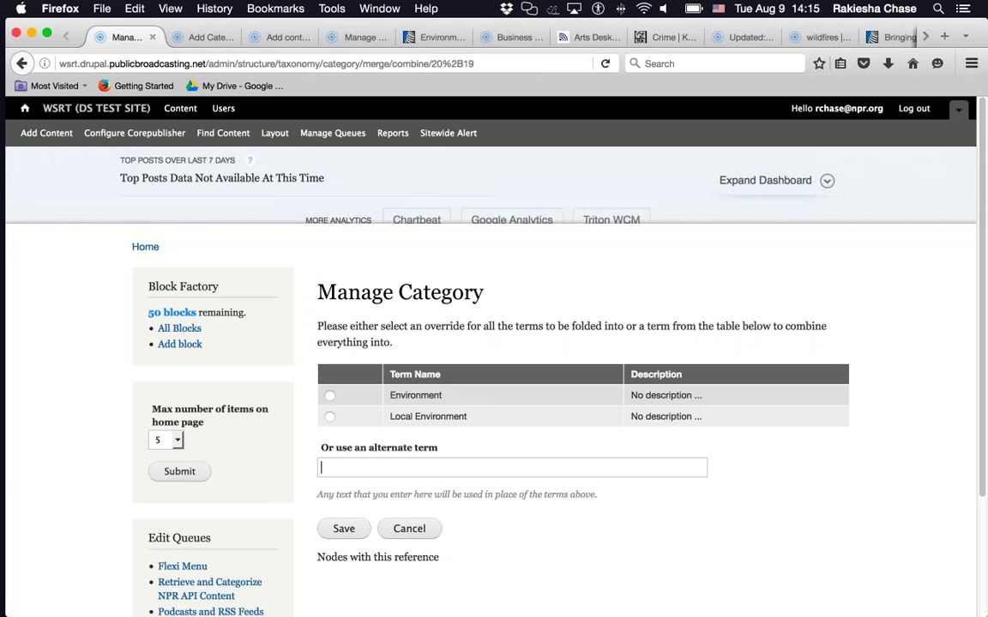
- Keep Environment as the combined term and save the merge of Local Environment into it
{"action": "left_click", "coordinate": [330, 396]}
{"action": "left_click", "coordinate": [344, 529]}
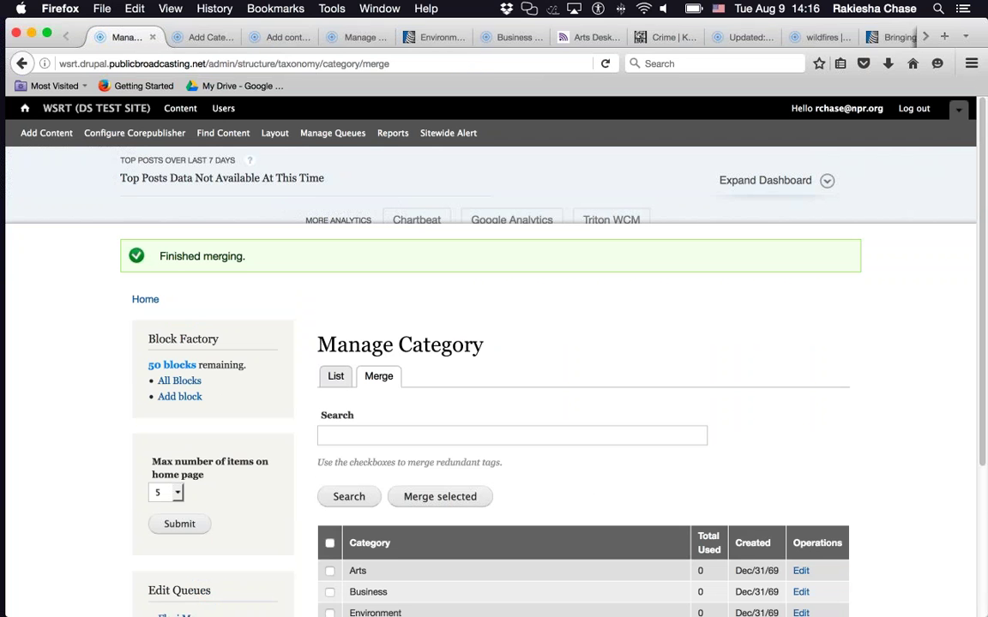
{"action": "left_click_drag", "start_coordinate": [984, 331], "coordinate": [984, 515]}
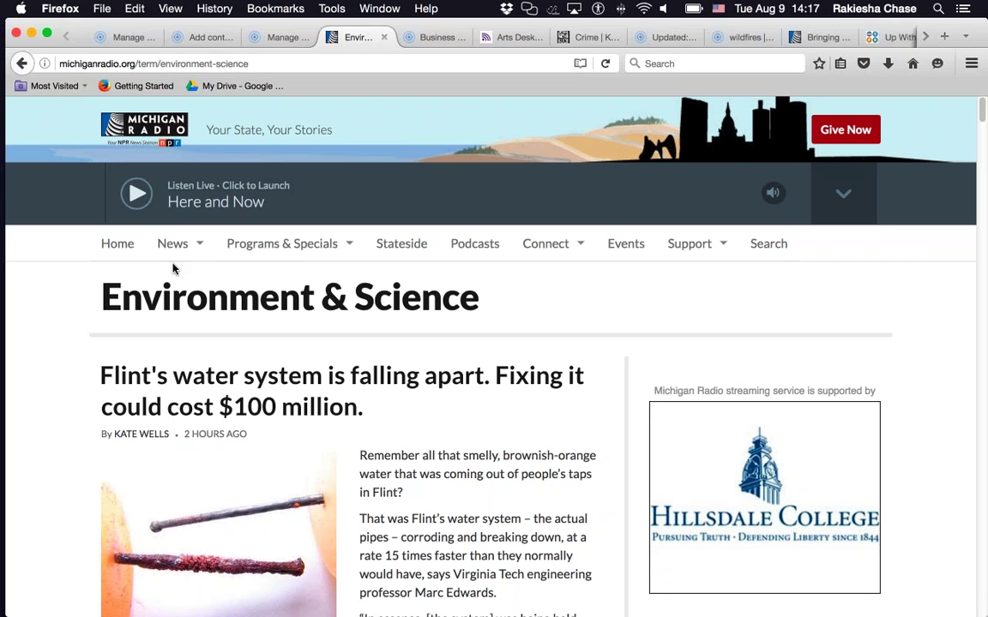
- Scroll through Michigan Radio's Environment & Science stories, then switch to KBIA's Business page
{"action": "mouse_move", "coordinate": [172, 243]}
{"action": "scroll", "coordinate": [68, 383], "scroll_direction": "down", "scroll_amount": 4}
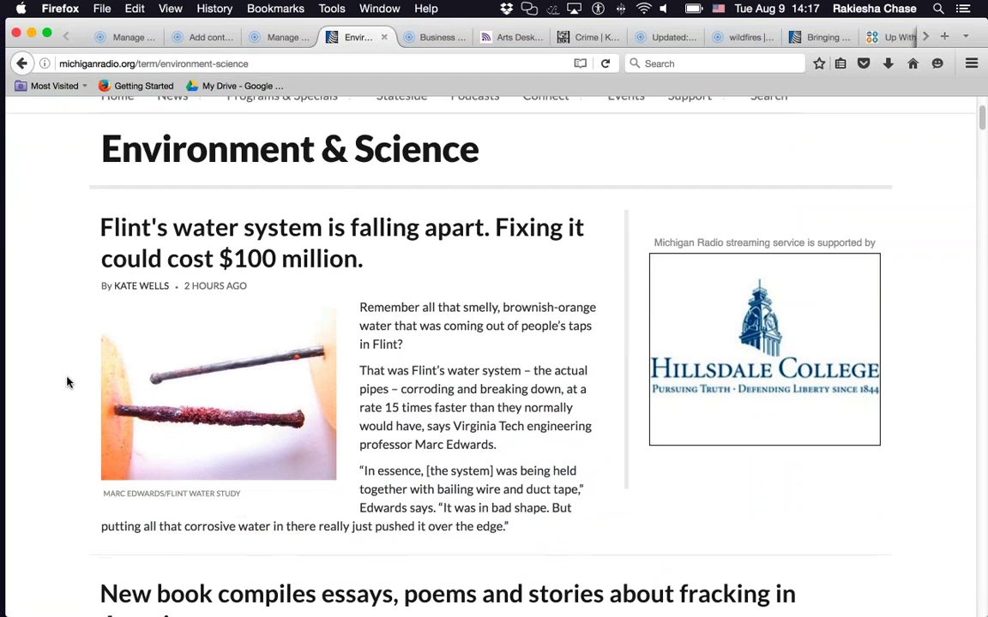
{"action": "scroll", "coordinate": [67, 382], "scroll_direction": "up", "scroll_amount": 3}
{"action": "mouse_move", "coordinate": [182, 176]}
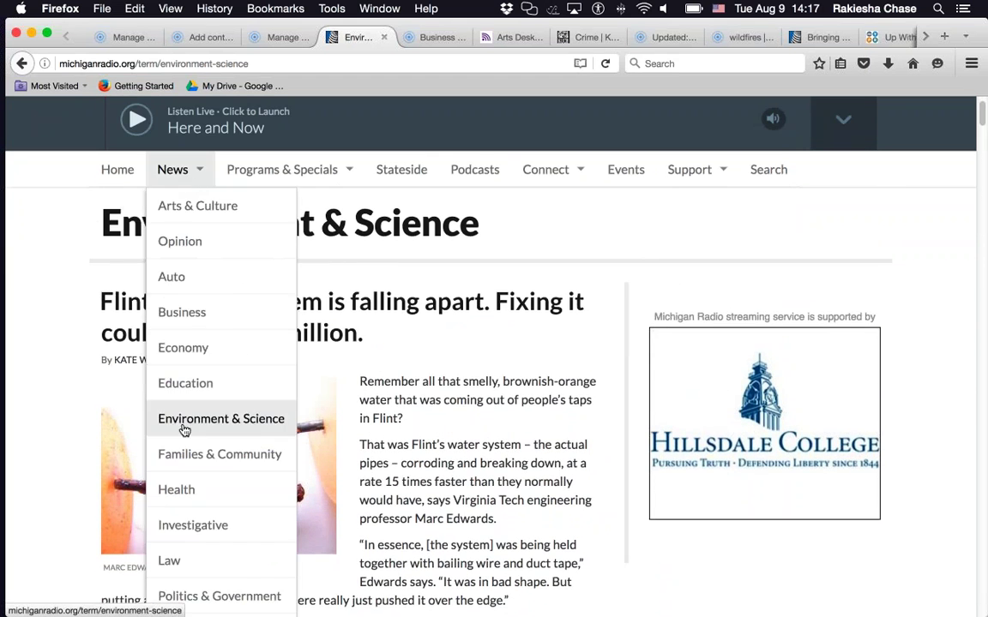
{"action": "scroll", "coordinate": [169, 232], "scroll_direction": "down", "scroll_amount": 1}
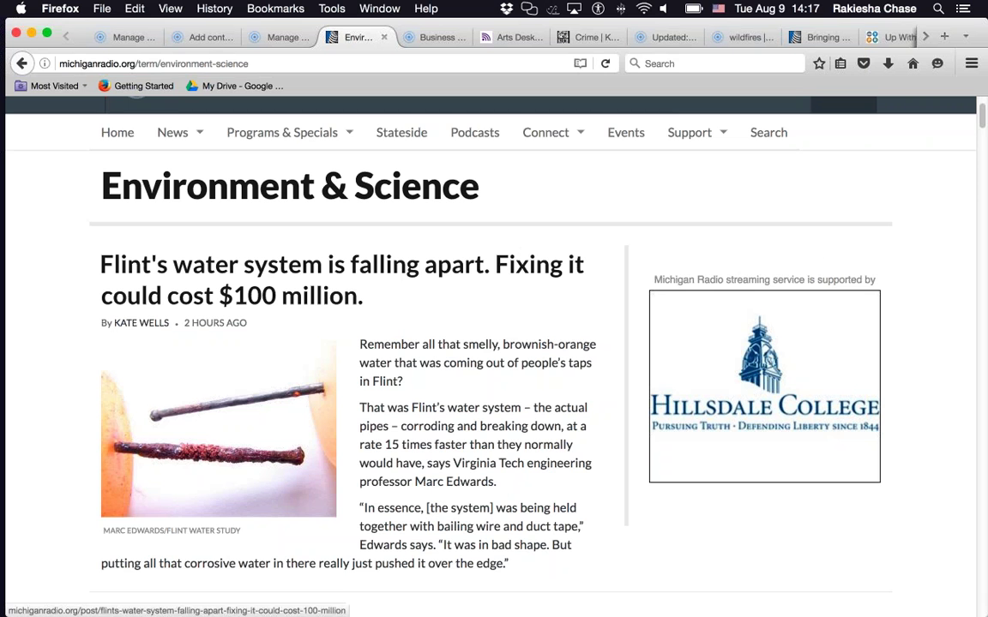
{"action": "scroll", "coordinate": [52, 307], "scroll_direction": "down", "scroll_amount": 4}
{"action": "scroll", "coordinate": [51, 307], "scroll_direction": "down", "scroll_amount": 6}
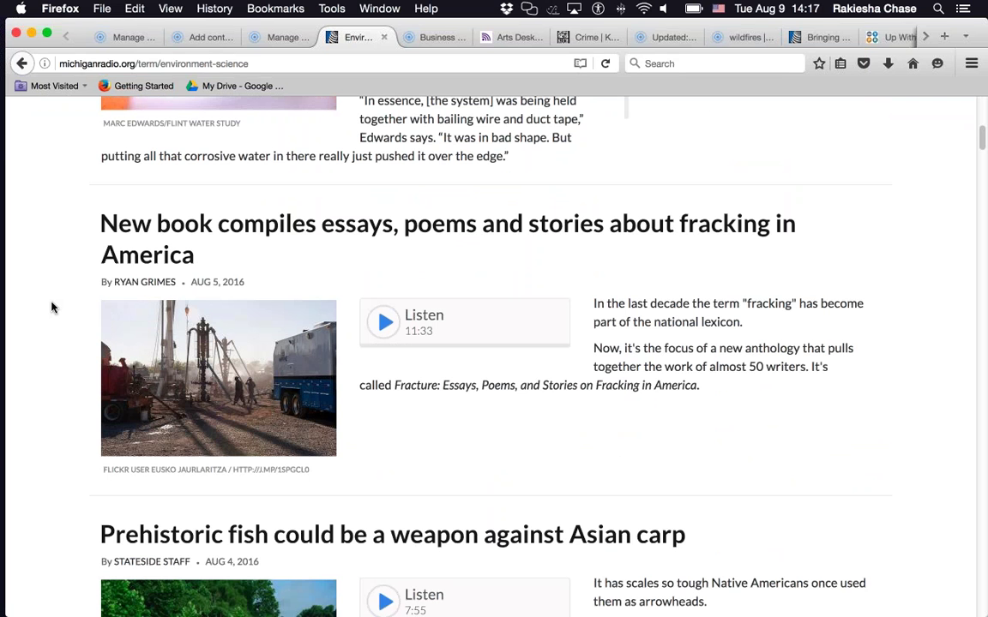
{"action": "scroll", "coordinate": [51, 307], "scroll_direction": "down", "scroll_amount": 4}
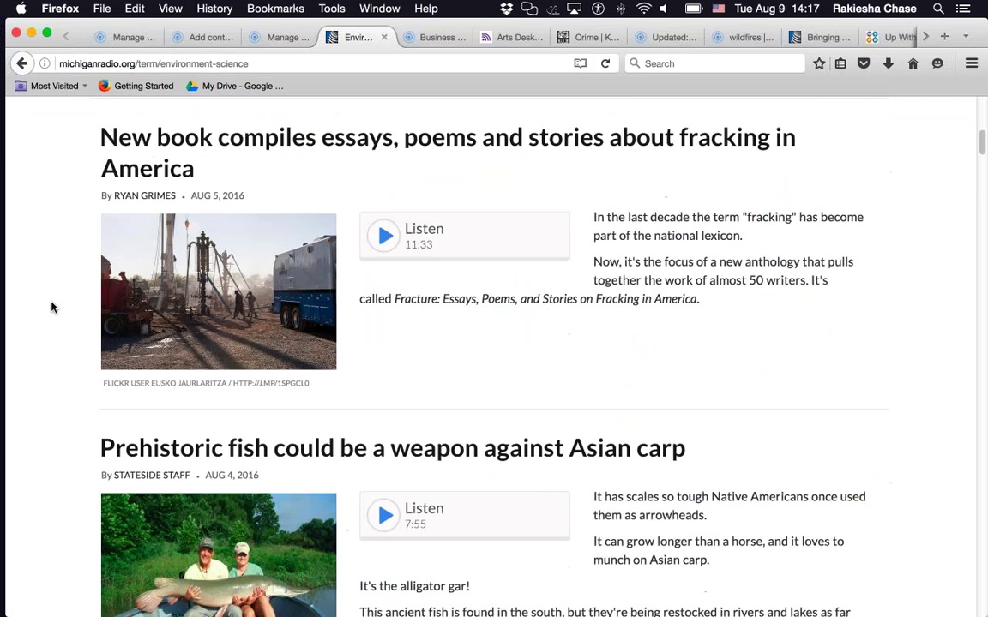
{"action": "scroll", "coordinate": [51, 307], "scroll_direction": "down", "scroll_amount": 7}
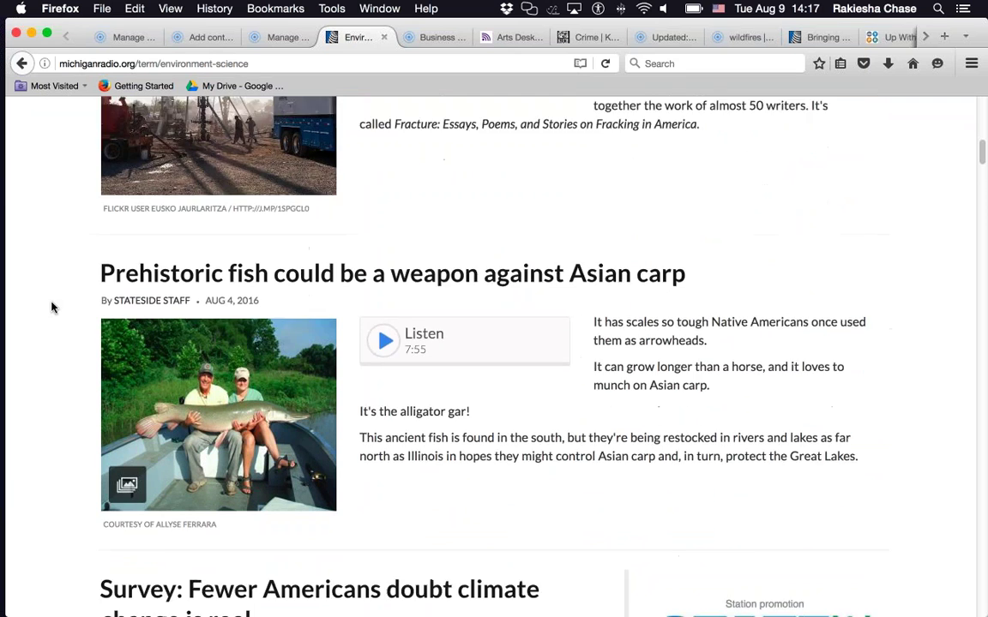
{"action": "scroll", "coordinate": [51, 307], "scroll_direction": "down", "scroll_amount": 13}
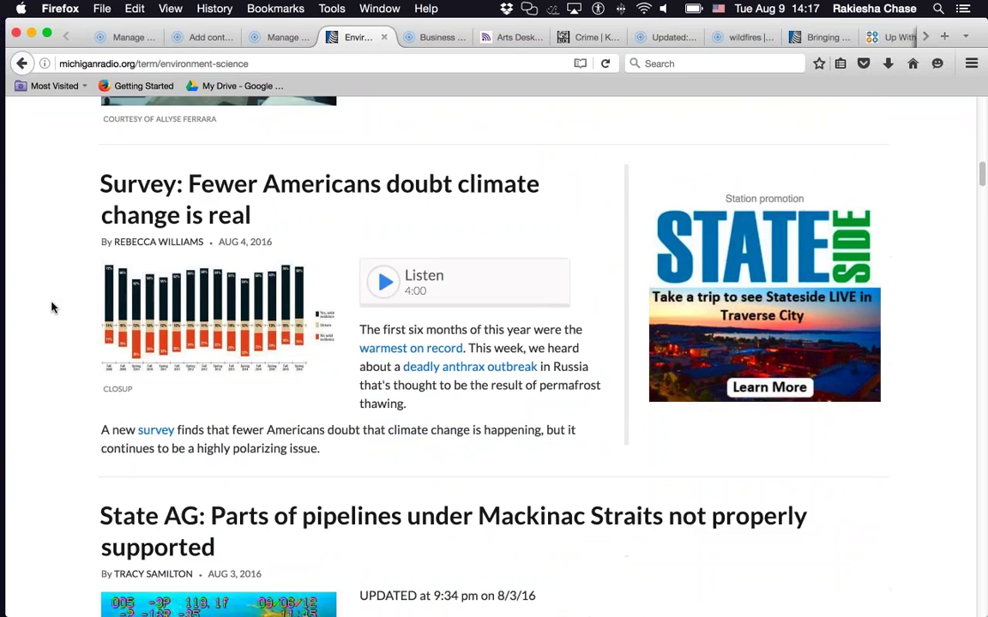
{"action": "scroll", "coordinate": [52, 307], "scroll_direction": "down", "scroll_amount": 9}
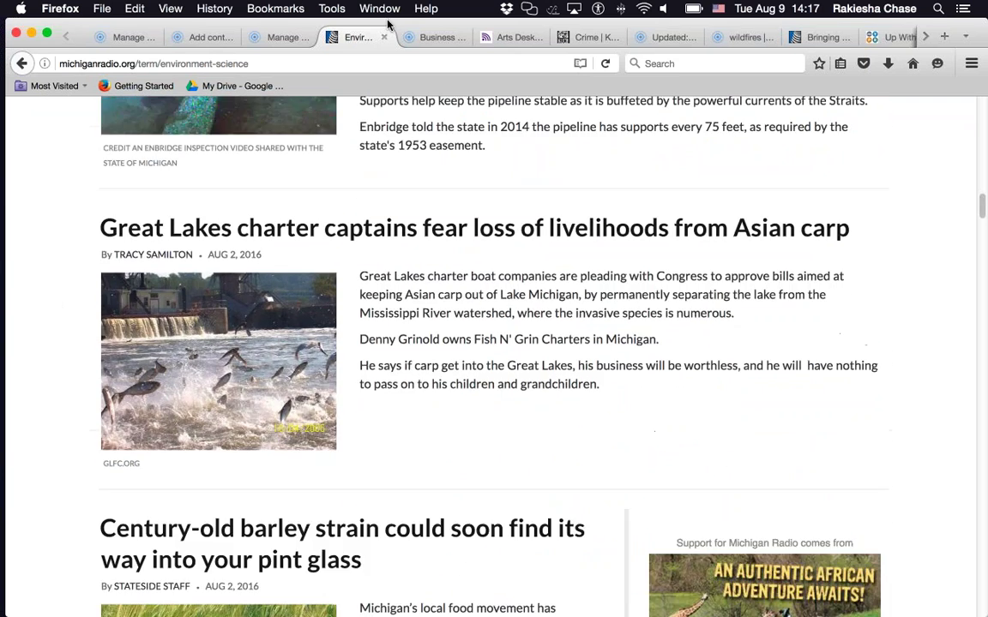
{"action": "left_click", "coordinate": [427, 40]}
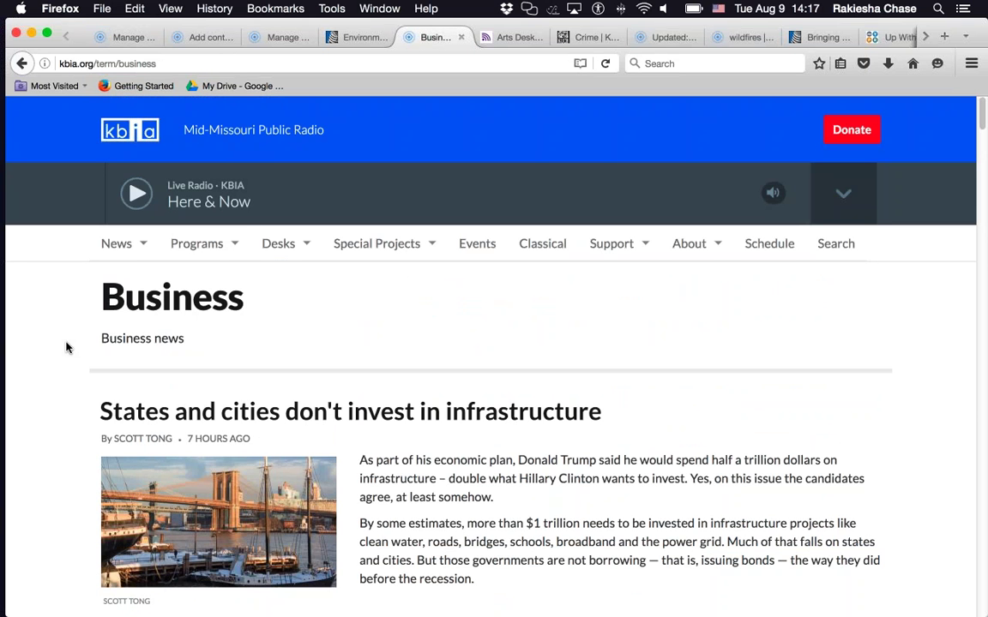
- Leave KBIA's Business listing for the 'Arts Desk | WRTI' category page
{"action": "mouse_move", "coordinate": [121, 247]}
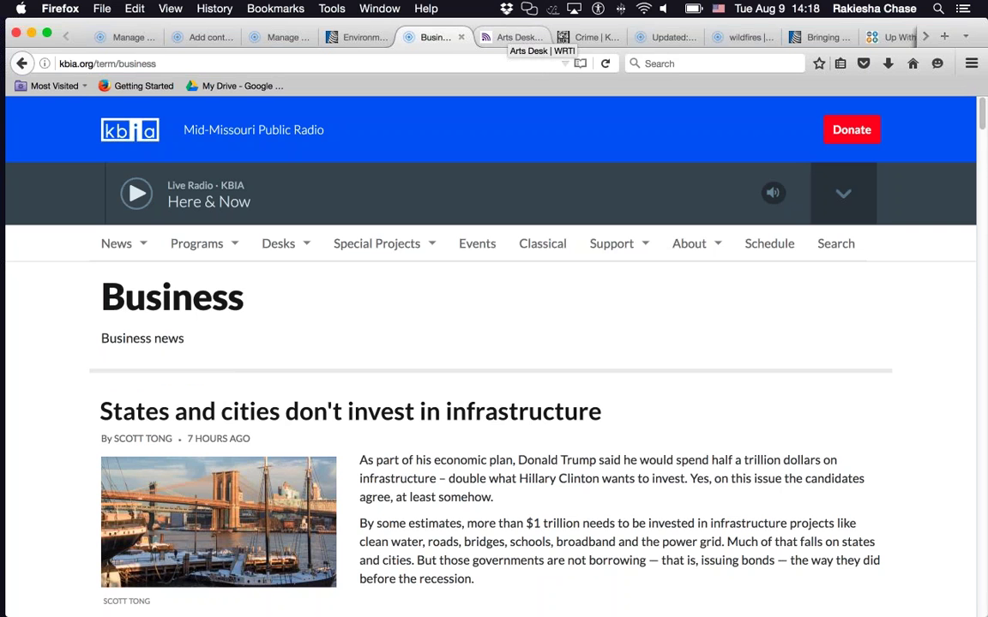
{"action": "left_click", "coordinate": [515, 39]}
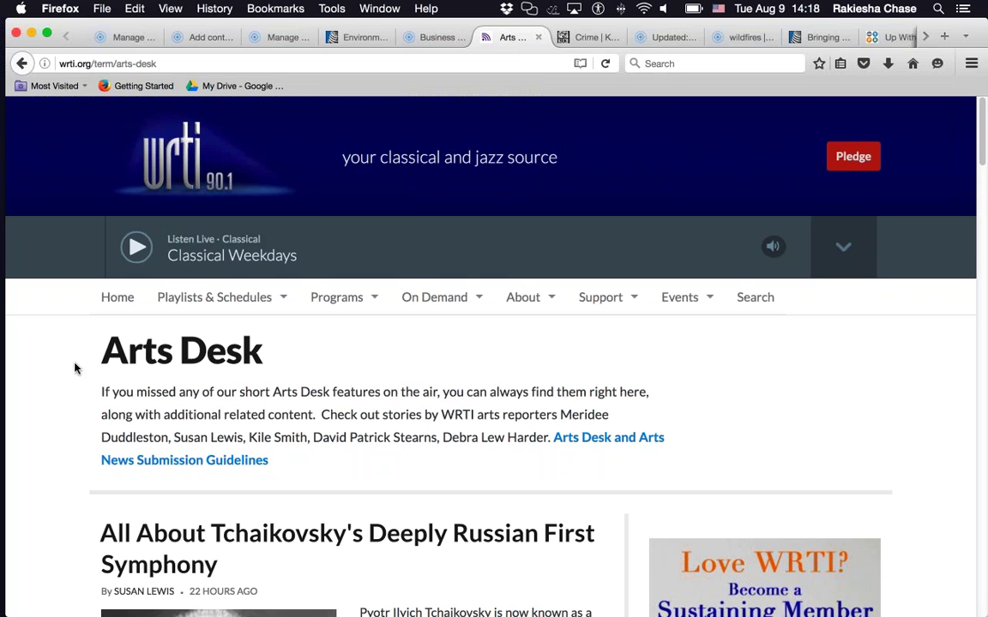
- Scroll through the WRTI Arts Desk stories, then switch to the 'Crime | KUCB' page
{"action": "scroll", "coordinate": [75, 369], "scroll_direction": "down", "scroll_amount": 3}
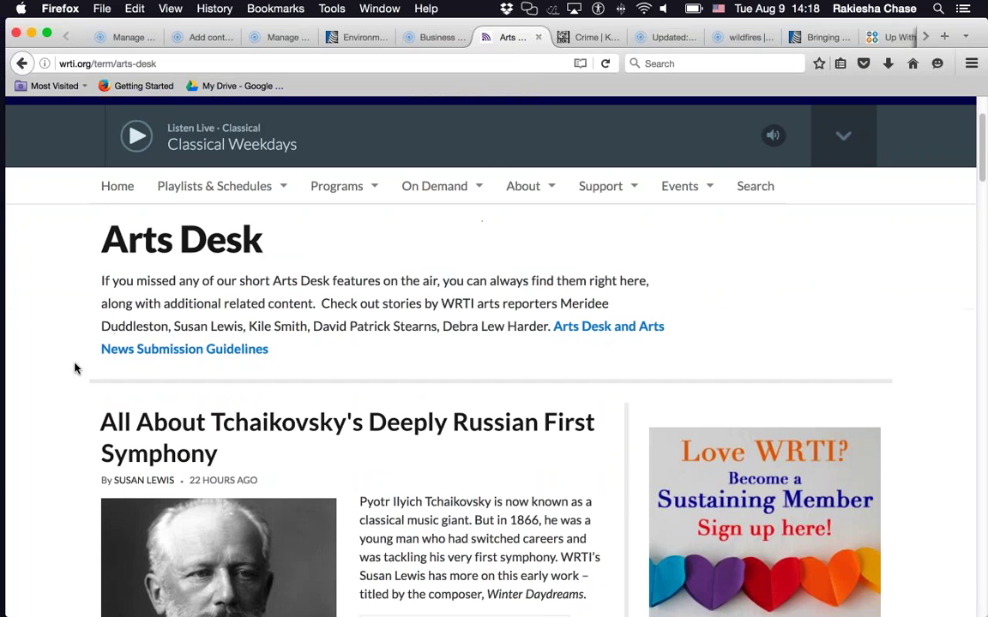
{"action": "scroll", "coordinate": [75, 369], "scroll_direction": "down", "scroll_amount": 1}
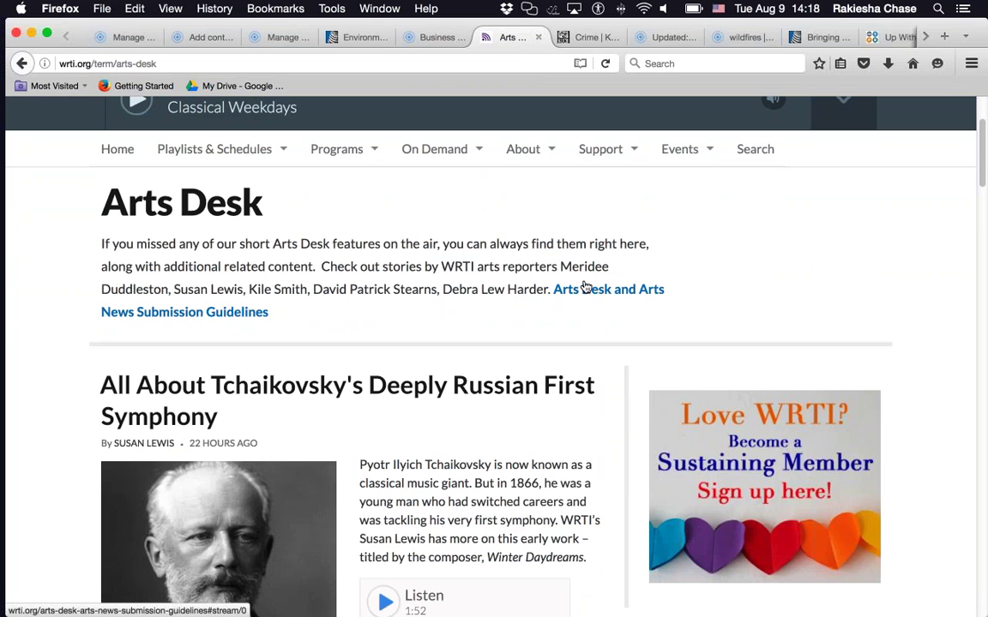
{"action": "scroll", "coordinate": [584, 287], "scroll_direction": "down", "scroll_amount": 10}
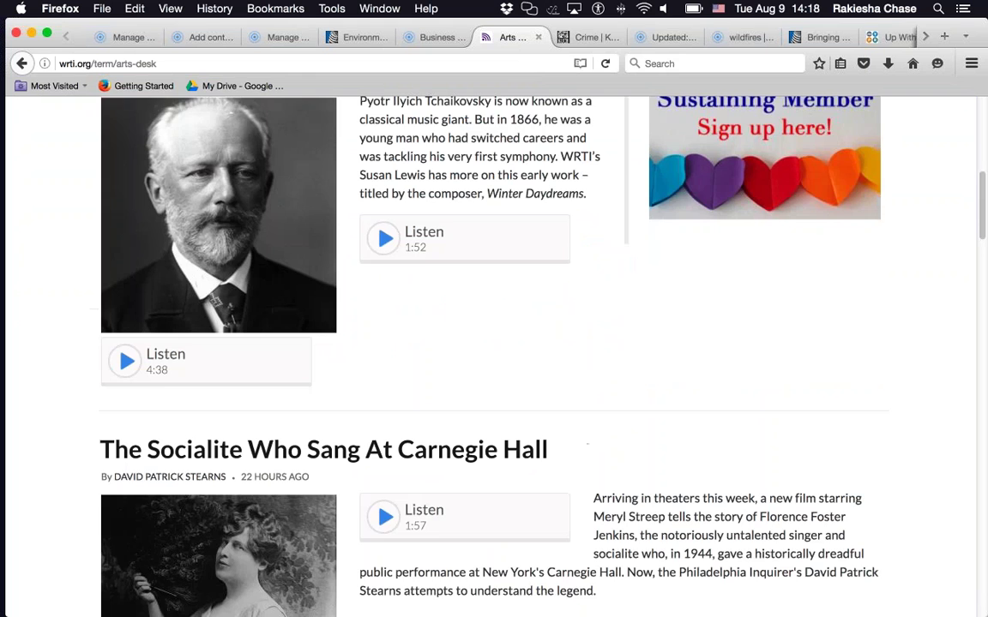
{"action": "left_click", "coordinate": [566, 36]}
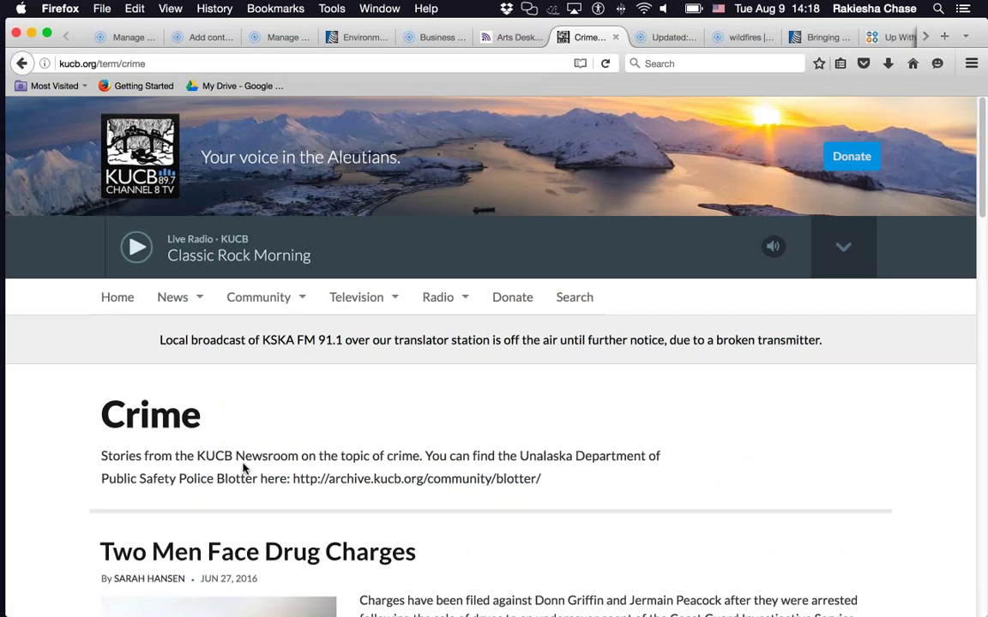
{"action": "mouse_move", "coordinate": [174, 300]}
{"action": "scroll", "coordinate": [67, 375], "scroll_direction": "down", "scroll_amount": 5}
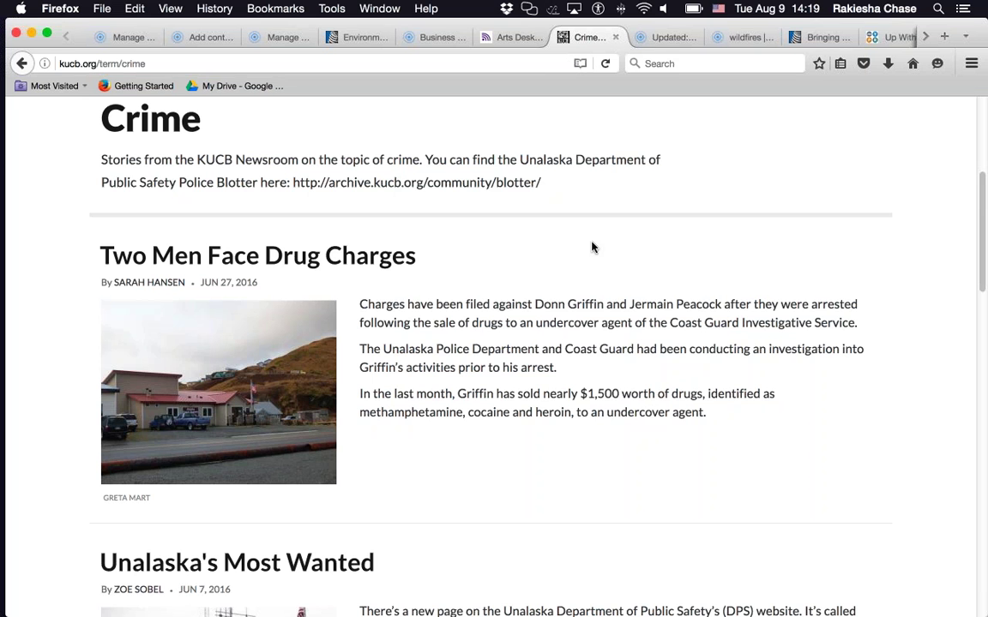
{"action": "scroll", "coordinate": [592, 248], "scroll_direction": "up", "scroll_amount": 5}
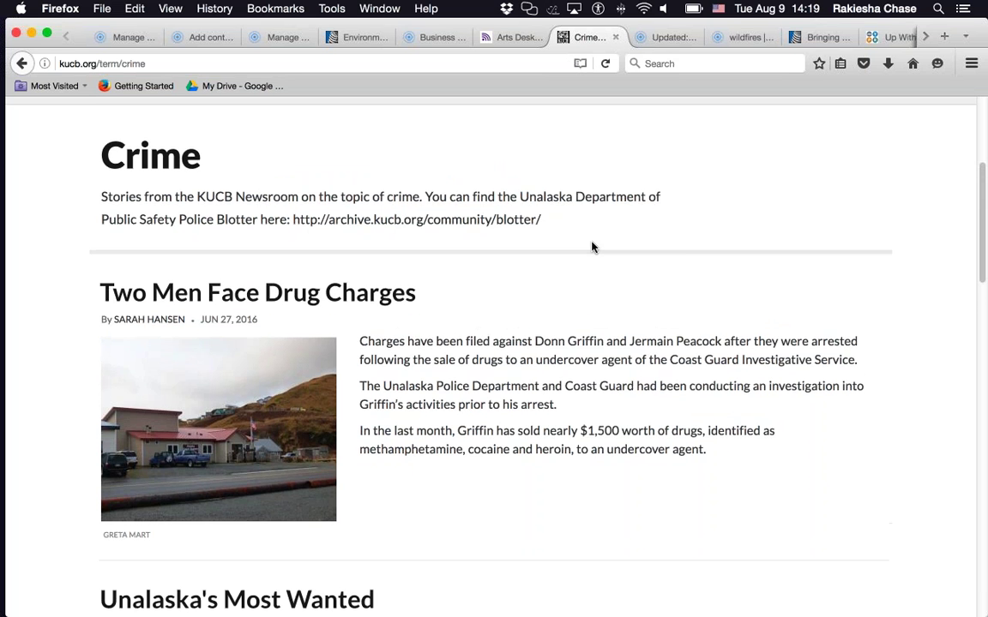
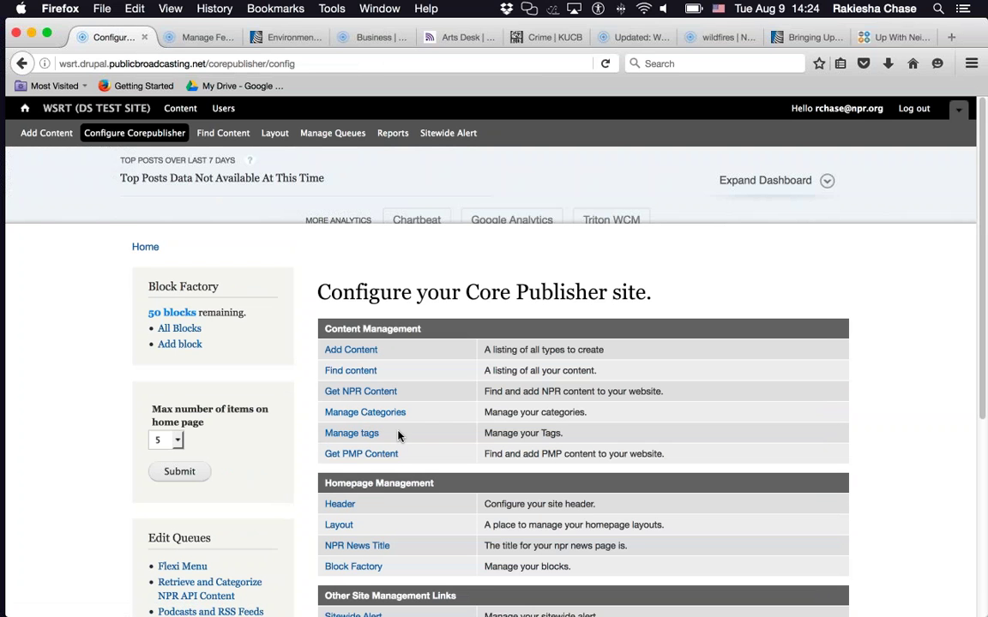
- From Manage tags, add a new tag term named 'arts' with empty description and Ways to Connect, and save
{"action": "left_click", "coordinate": [351, 433]}
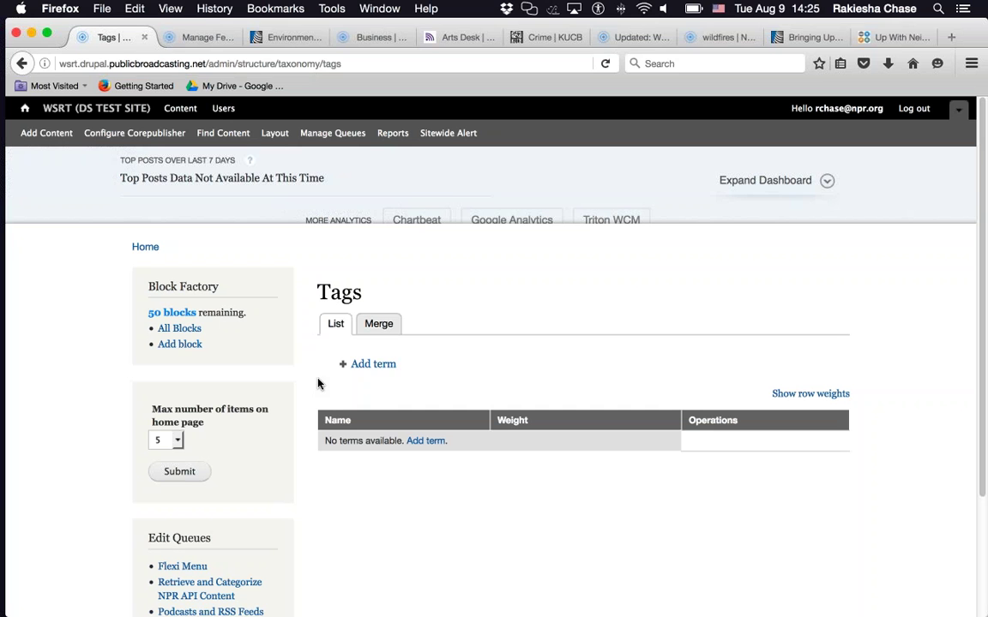
{"action": "left_click", "coordinate": [372, 364]}
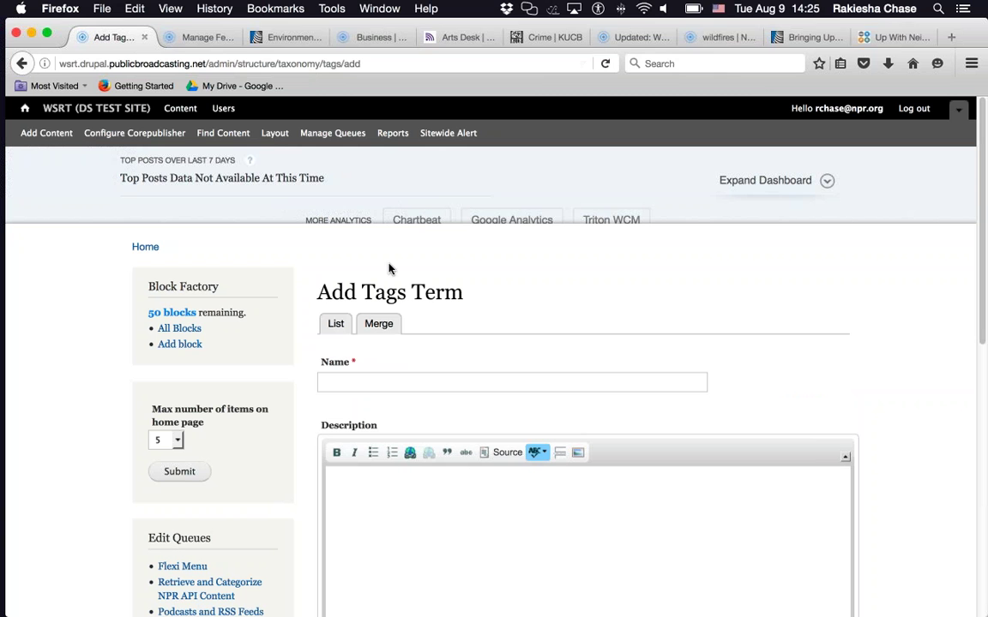
{"action": "type", "text": "arts"}
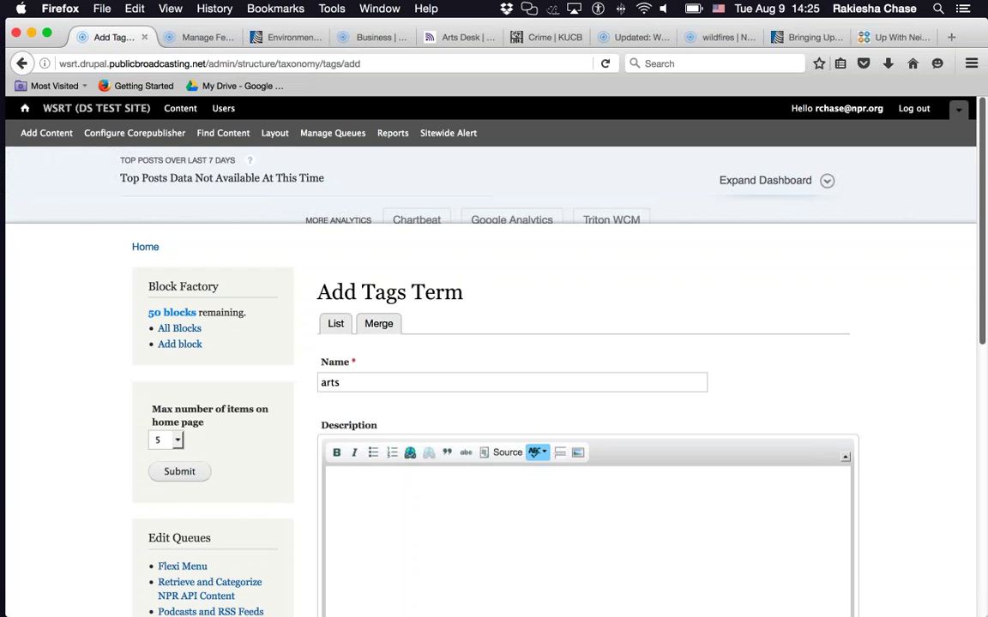
{"action": "left_click_drag", "start_coordinate": [983, 331], "coordinate": [987, 451]}
{"action": "left_click", "coordinate": [584, 403]}
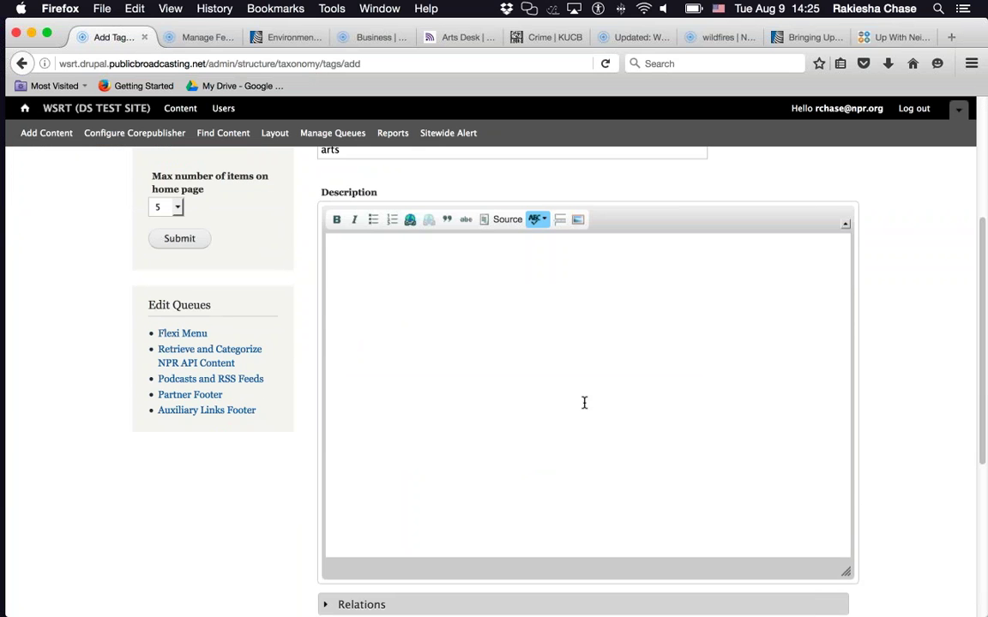
{"action": "scroll", "coordinate": [885, 369], "scroll_direction": "down", "scroll_amount": 5}
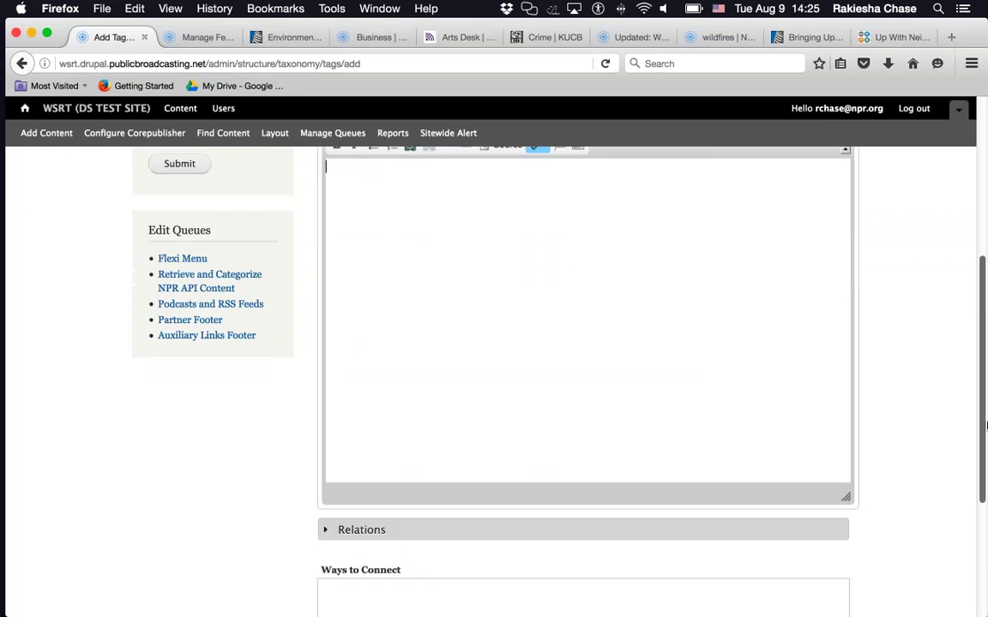
{"action": "left_click", "coordinate": [583, 419]}
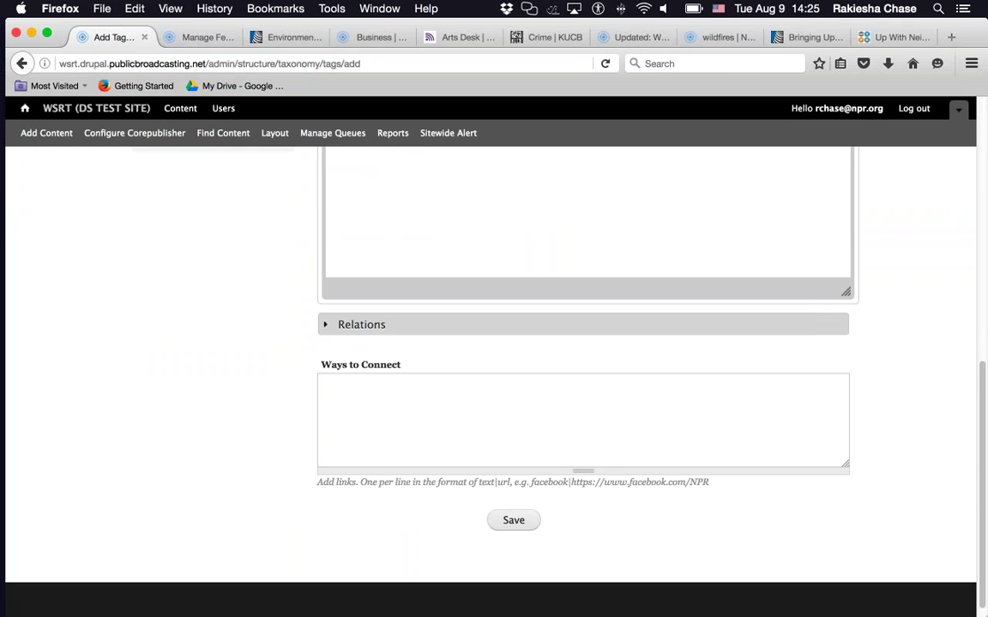
{"action": "left_click", "coordinate": [514, 521]}
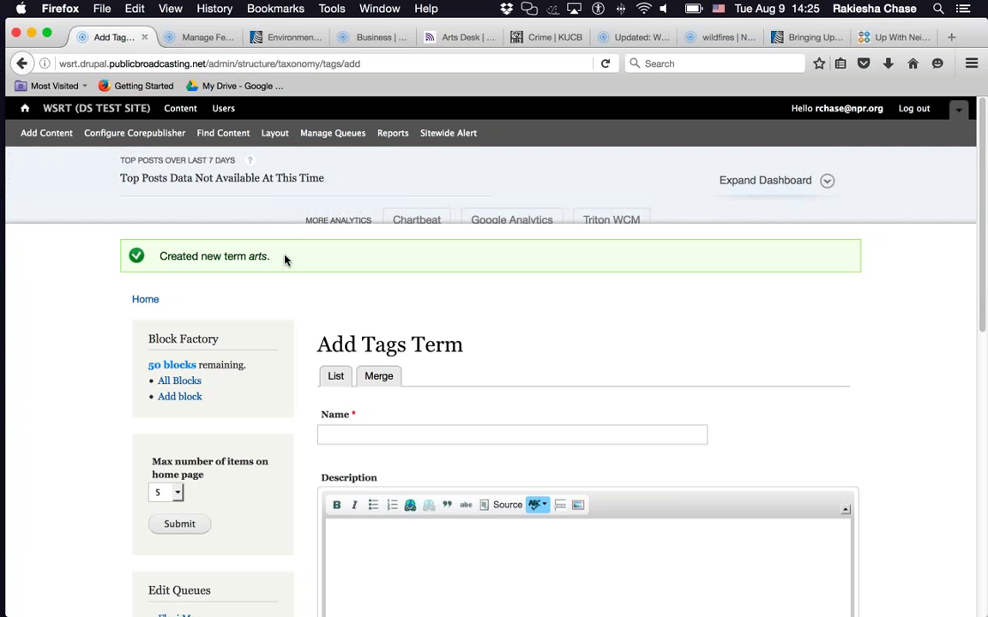
- Save another tag term named 'arts and culture', then go back to Configure Corepublisher
{"action": "left_click", "coordinate": [394, 433]}
{"action": "type", "text": "arts a"}
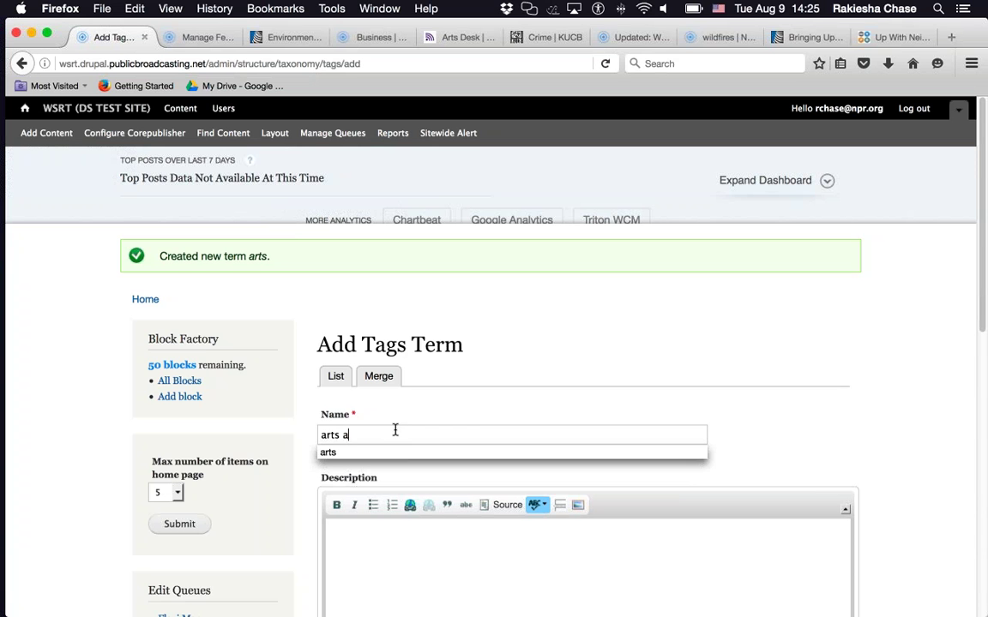
{"action": "type", "text": "nd cu"}
{"action": "key", "text": "BackSpace"}
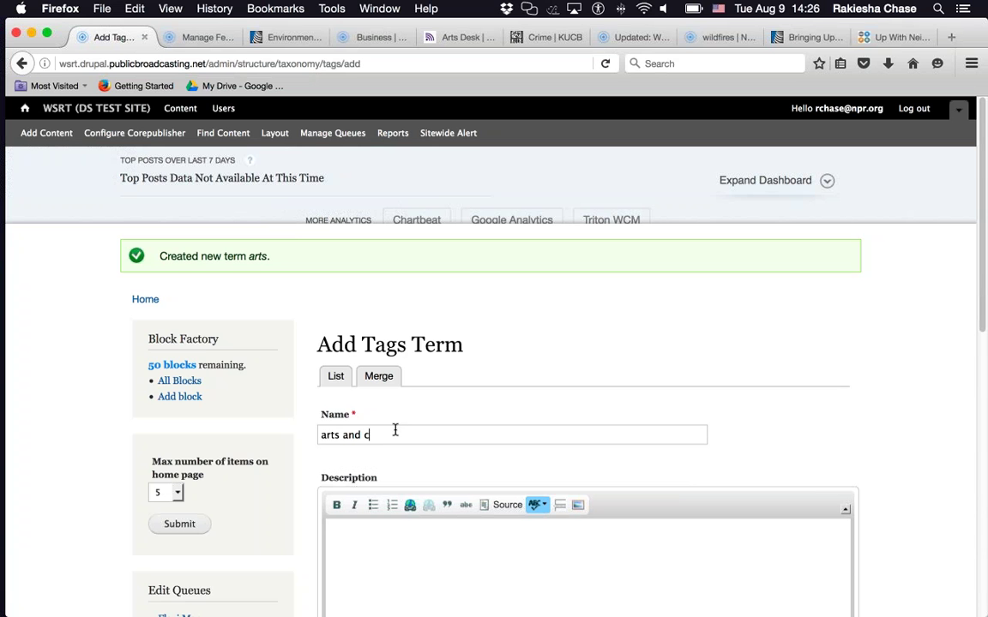
{"action": "type", "text": "ulture"}
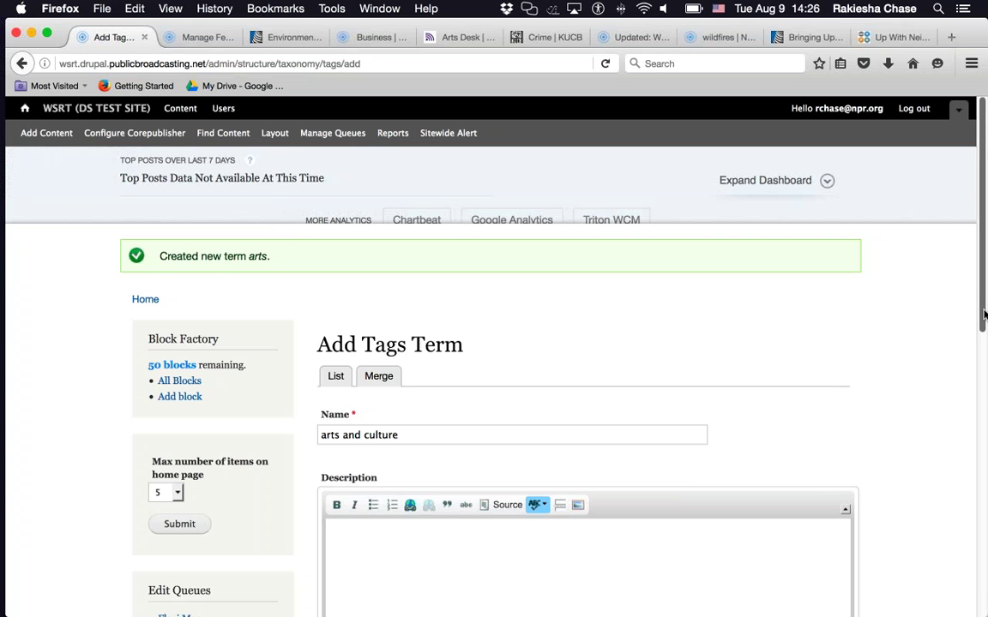
{"action": "left_click_drag", "start_coordinate": [984, 315], "coordinate": [983, 396]}
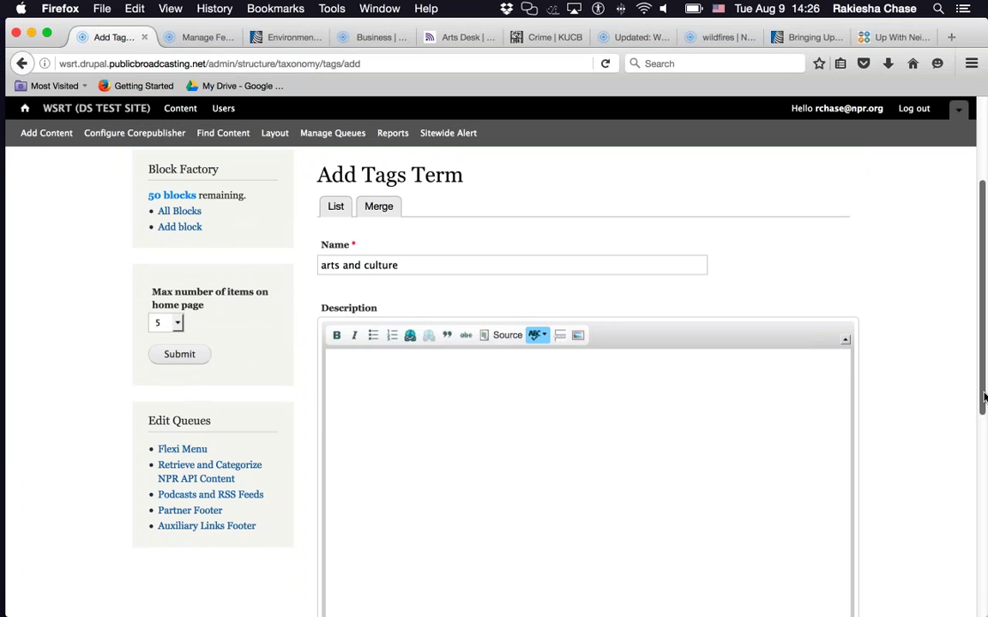
{"action": "left_click_drag", "start_coordinate": [983, 396], "coordinate": [984, 598]}
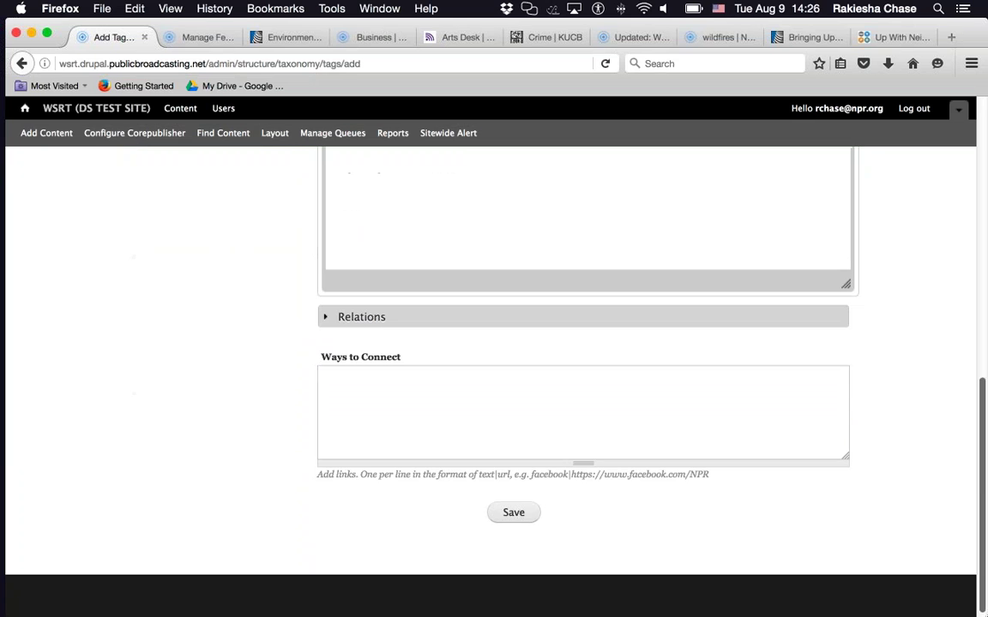
{"action": "left_click", "coordinate": [513, 505]}
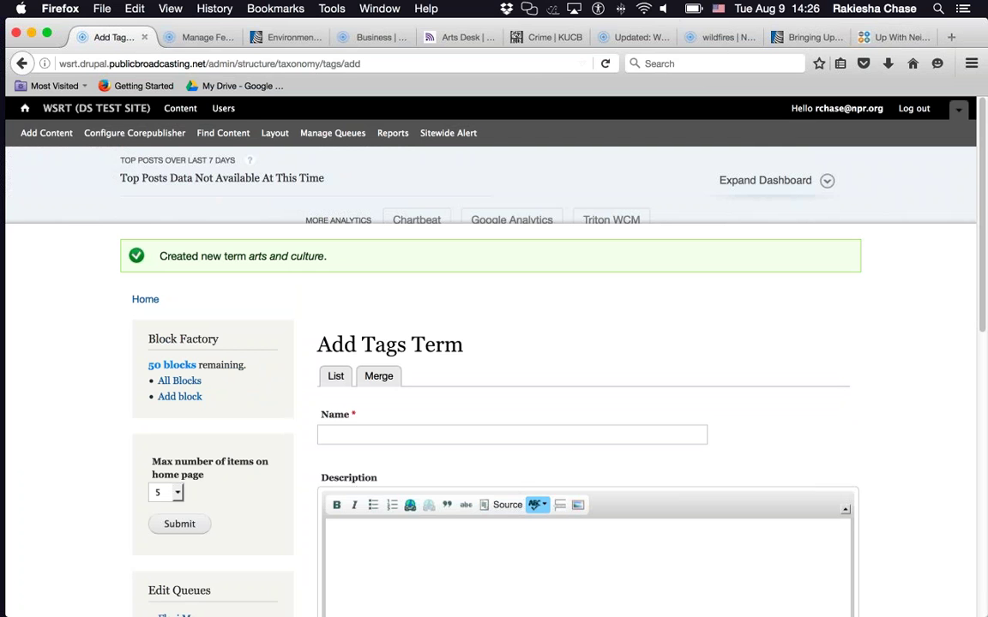
{"action": "left_click", "coordinate": [160, 134]}
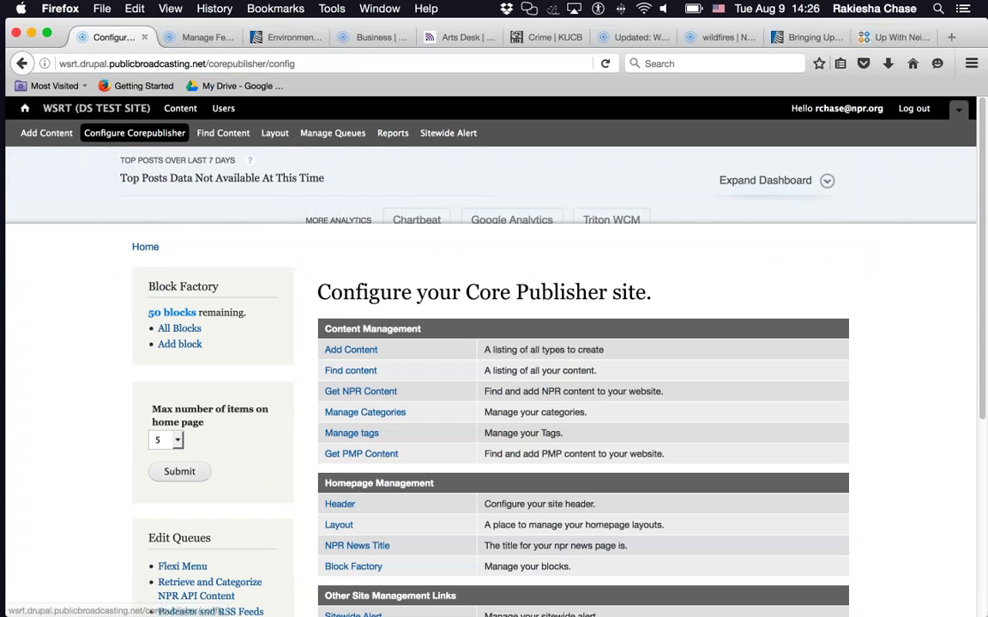
- Open Manage tags and switch to the Merge view listing 'arts' and 'arts and culture'
{"action": "left_click", "coordinate": [350, 438]}
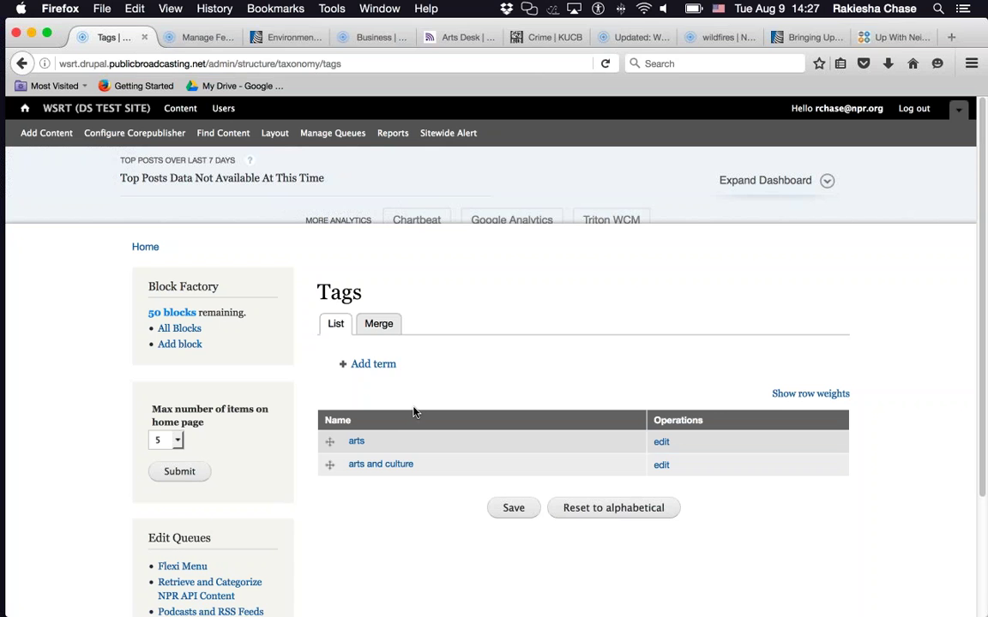
{"action": "left_click", "coordinate": [380, 328]}
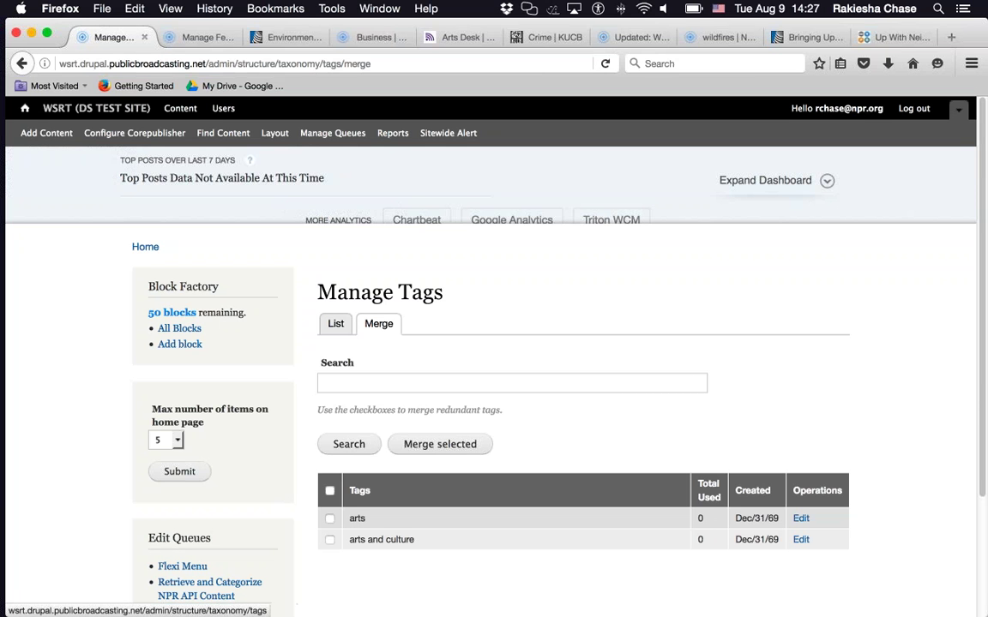
- Select 'arts' and 'arts and culture', merge them under the new name 'Arts and Culture', and save
{"action": "left_click", "coordinate": [329, 519]}
{"action": "left_click", "coordinate": [330, 541]}
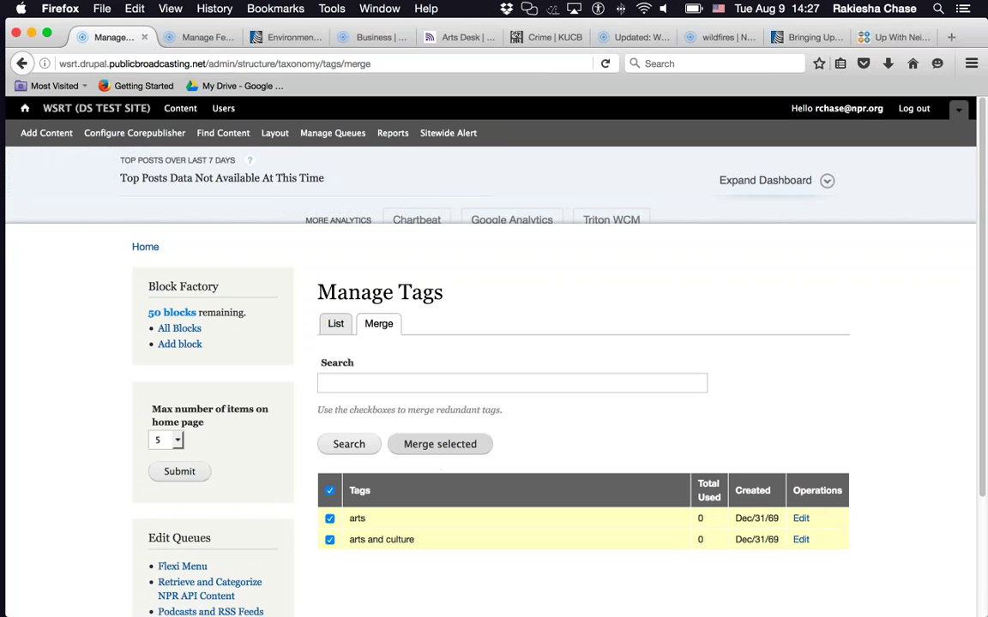
{"action": "left_click", "coordinate": [440, 444]}
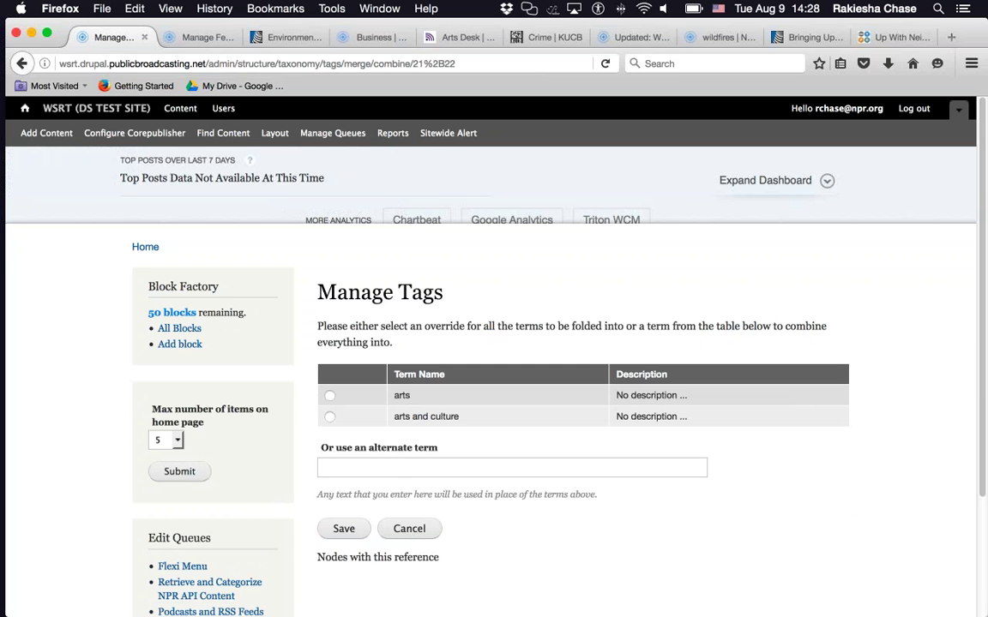
{"action": "left_click", "coordinate": [395, 463]}
{"action": "type", "text": "Arts and Culture"}
{"action": "left_click", "coordinate": [343, 529]}
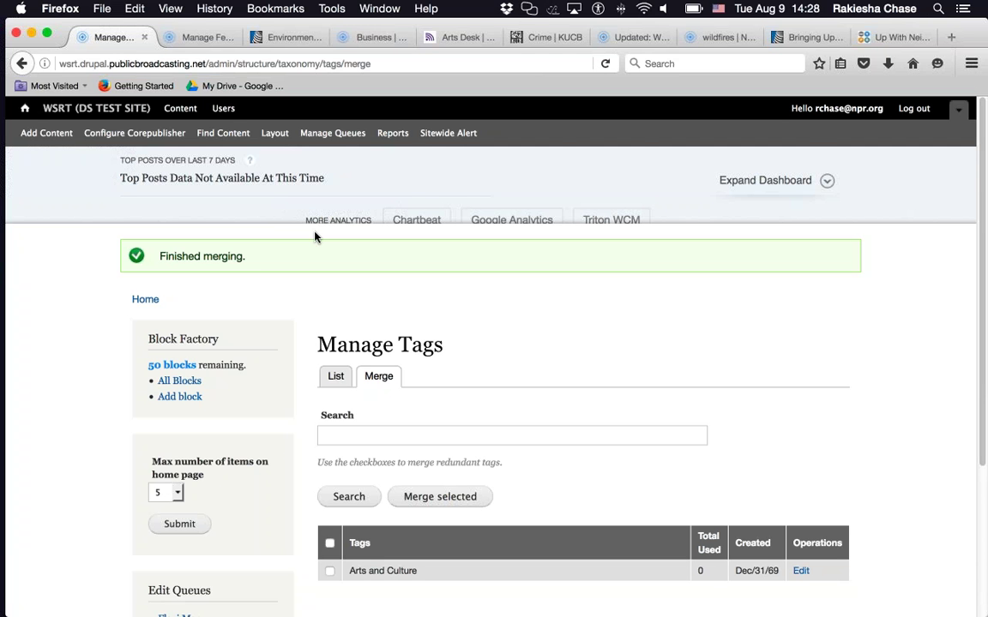
- Open the Neal Road wildfire article and scroll down to its Tags row
{"action": "left_click", "coordinate": [698, 41]}
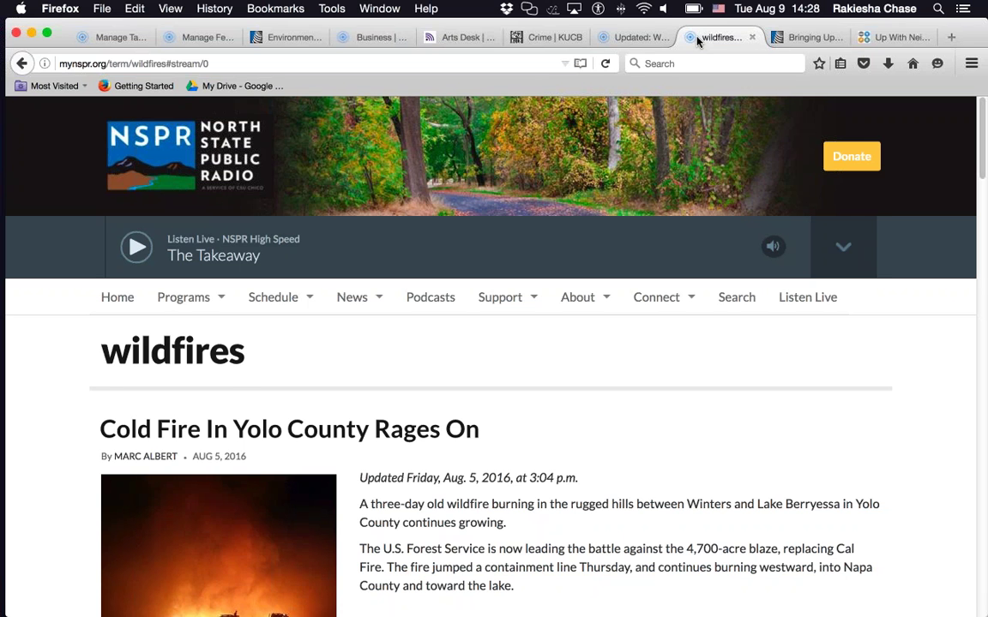
{"action": "left_click", "coordinate": [621, 40]}
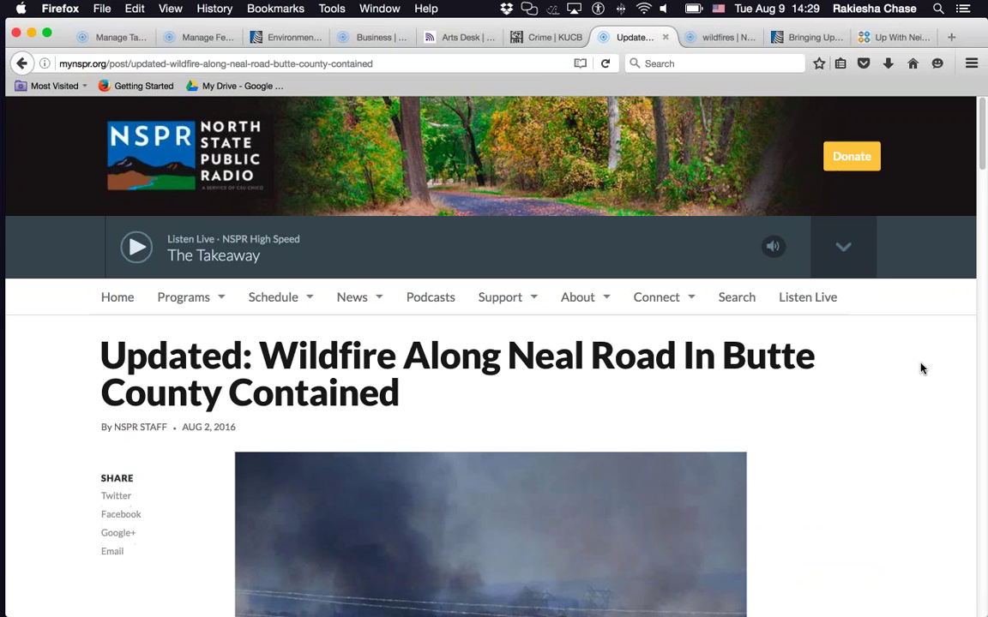
{"action": "scroll", "coordinate": [922, 369], "scroll_direction": "down", "scroll_amount": 5}
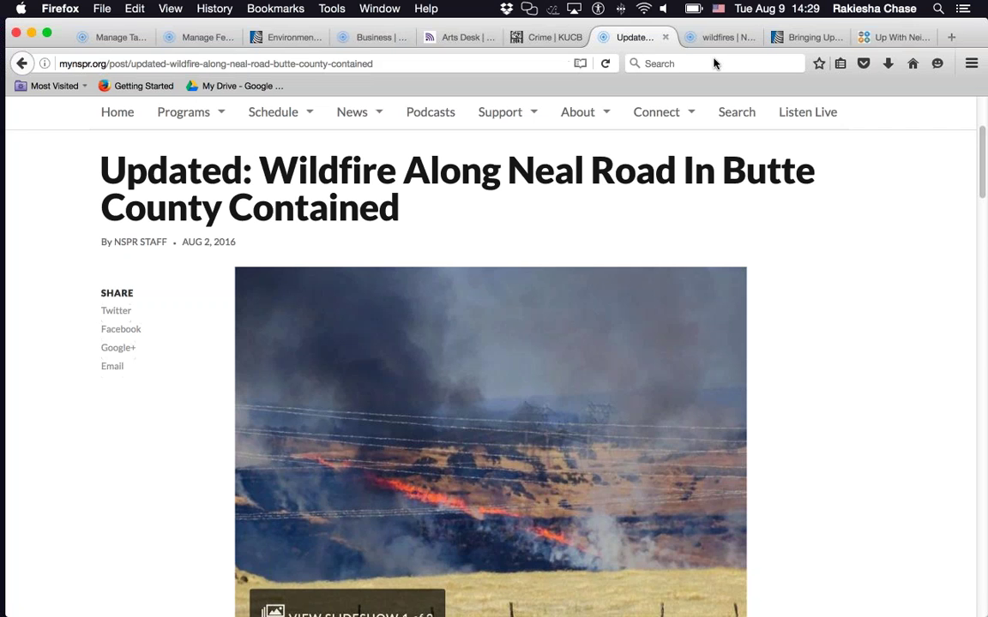
{"action": "scroll", "coordinate": [849, 395], "scroll_direction": "down", "scroll_amount": 2}
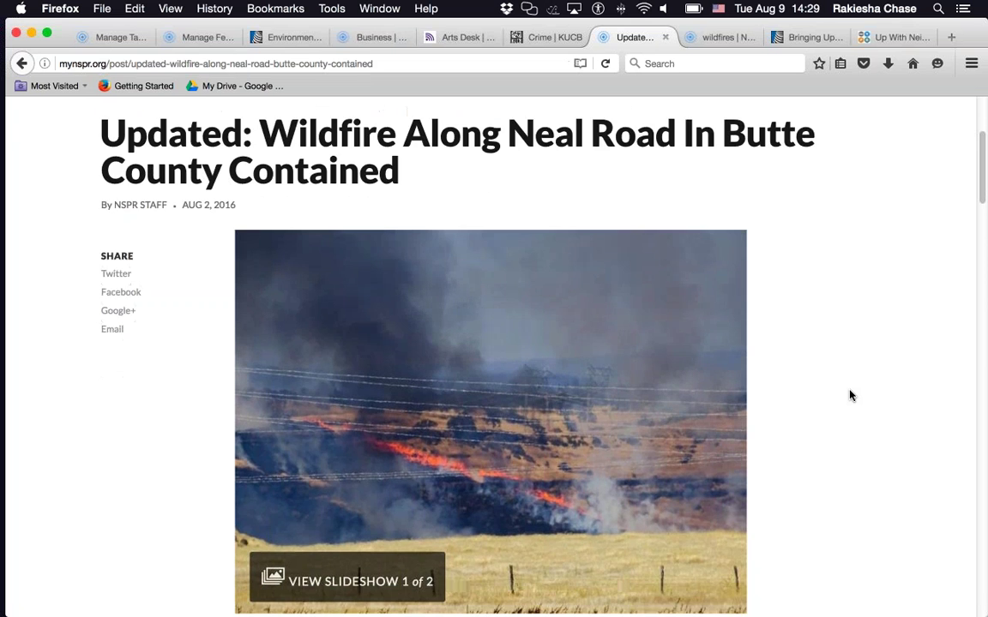
{"action": "scroll", "coordinate": [850, 395], "scroll_direction": "down", "scroll_amount": 15}
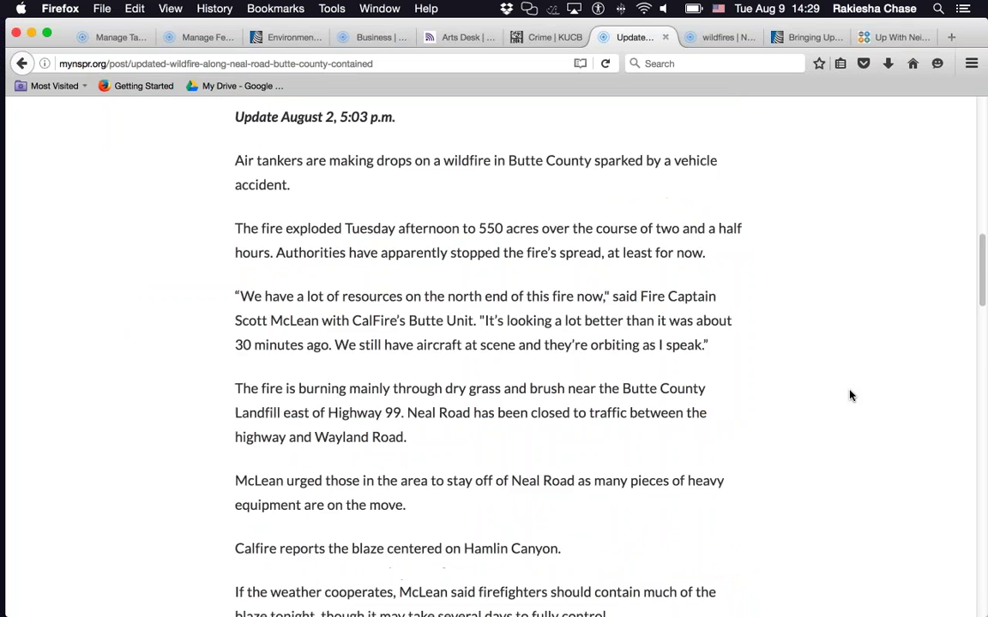
{"action": "scroll", "coordinate": [850, 395], "scroll_direction": "down", "scroll_amount": 10}
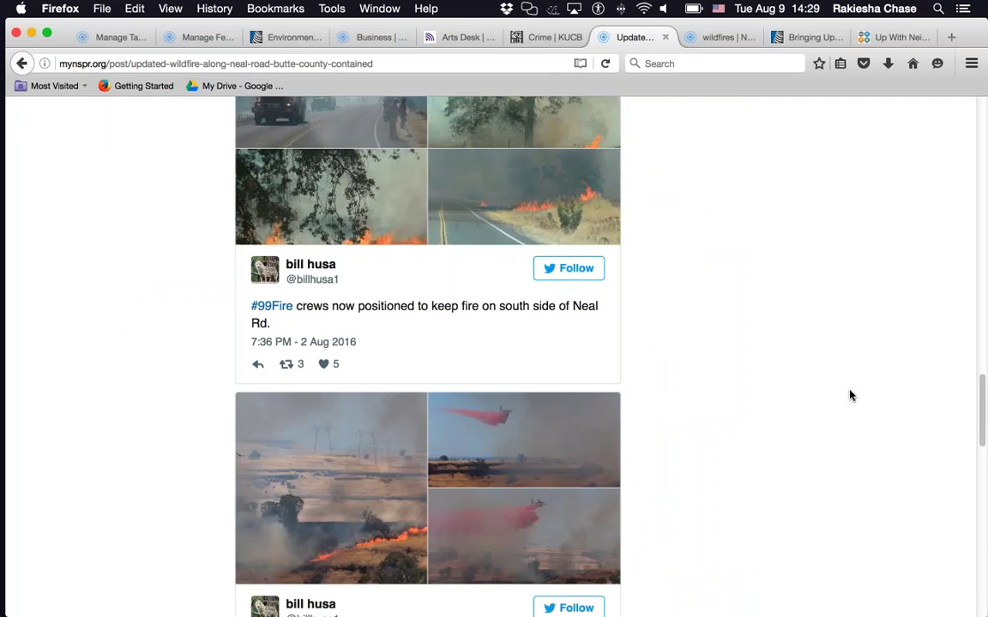
{"action": "scroll", "coordinate": [838, 424], "scroll_direction": "down", "scroll_amount": 12}
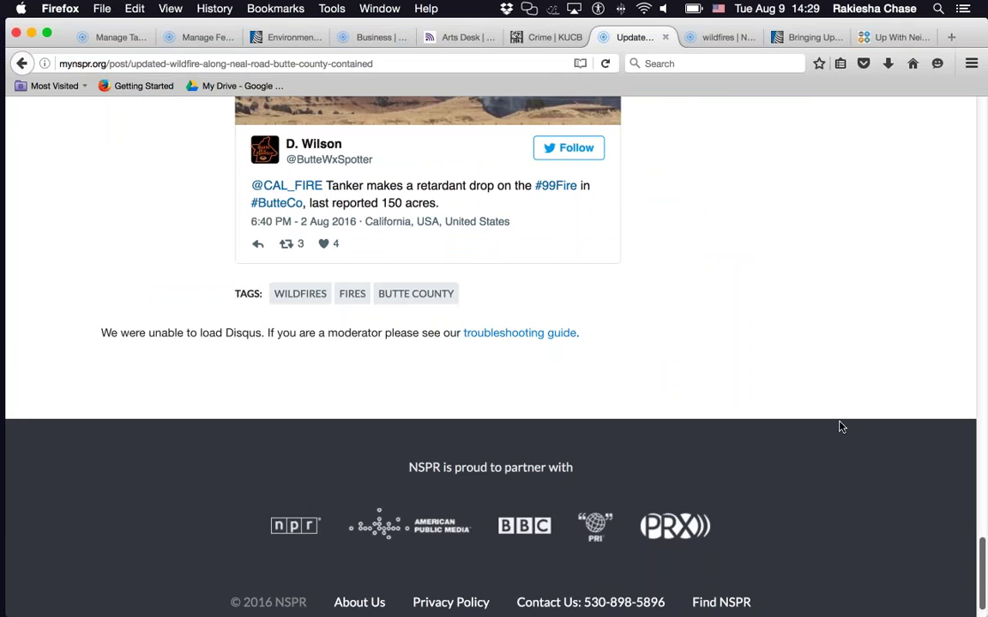
{"action": "scroll", "coordinate": [926, 554], "scroll_direction": "up", "scroll_amount": 5}
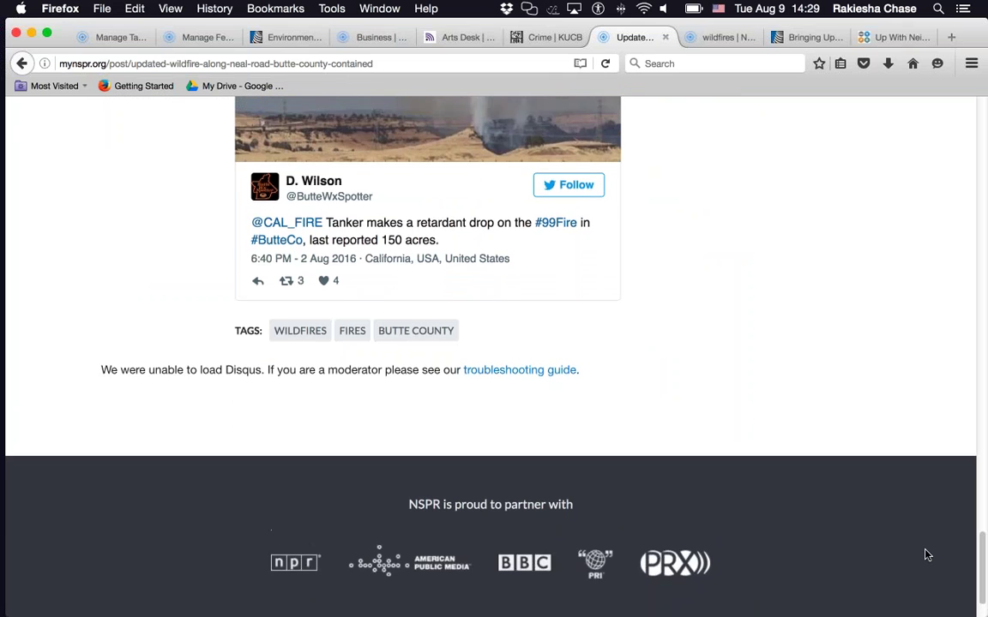
{"action": "scroll", "coordinate": [925, 555], "scroll_direction": "down", "scroll_amount": 2}
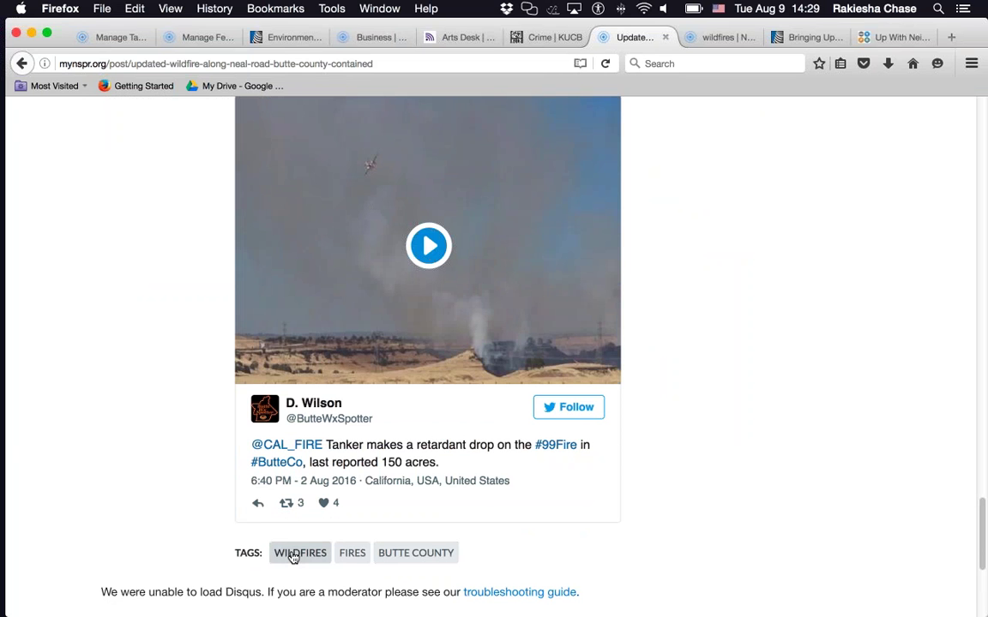
- Browse the wildfires tag page, listing stories such as 'Cold Fire In Yolo County Rages On'
{"action": "left_click", "coordinate": [708, 40]}
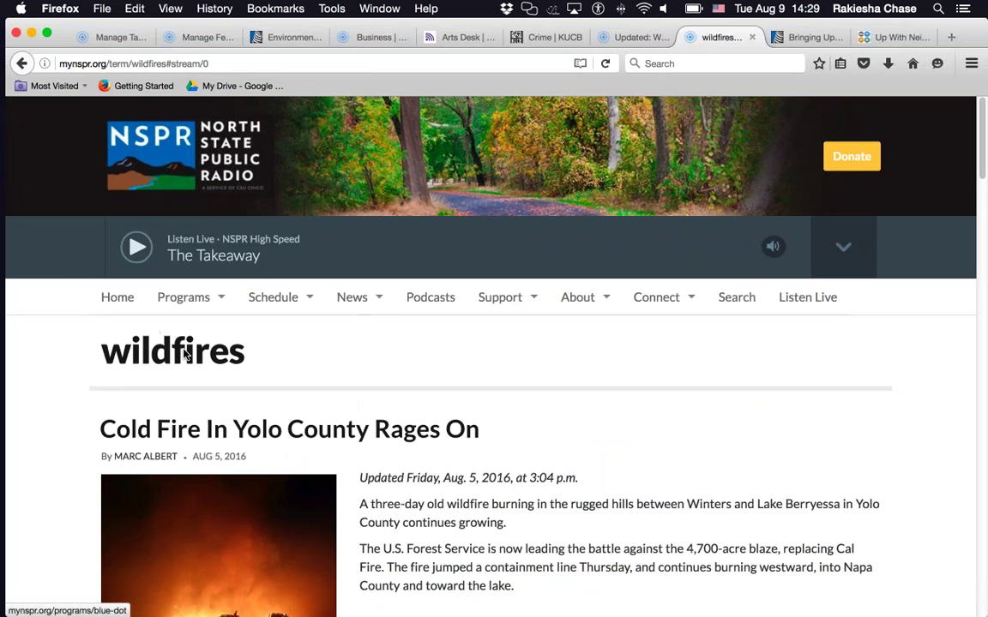
{"action": "scroll", "coordinate": [154, 360], "scroll_direction": "down", "scroll_amount": 1}
{"action": "scroll", "coordinate": [156, 362], "scroll_direction": "down", "scroll_amount": 5}
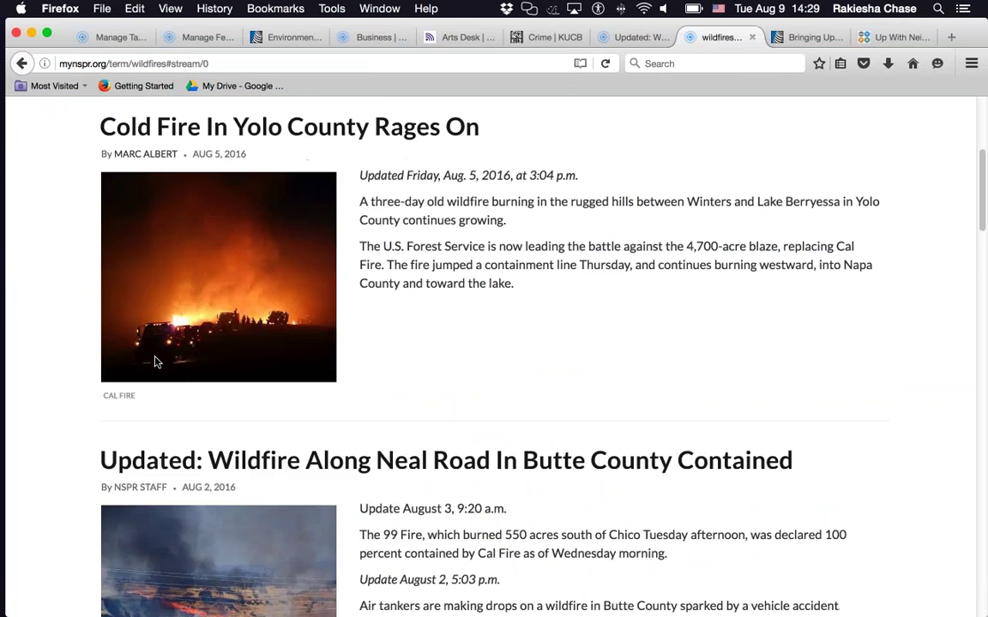
{"action": "scroll", "coordinate": [157, 362], "scroll_direction": "down", "scroll_amount": 12}
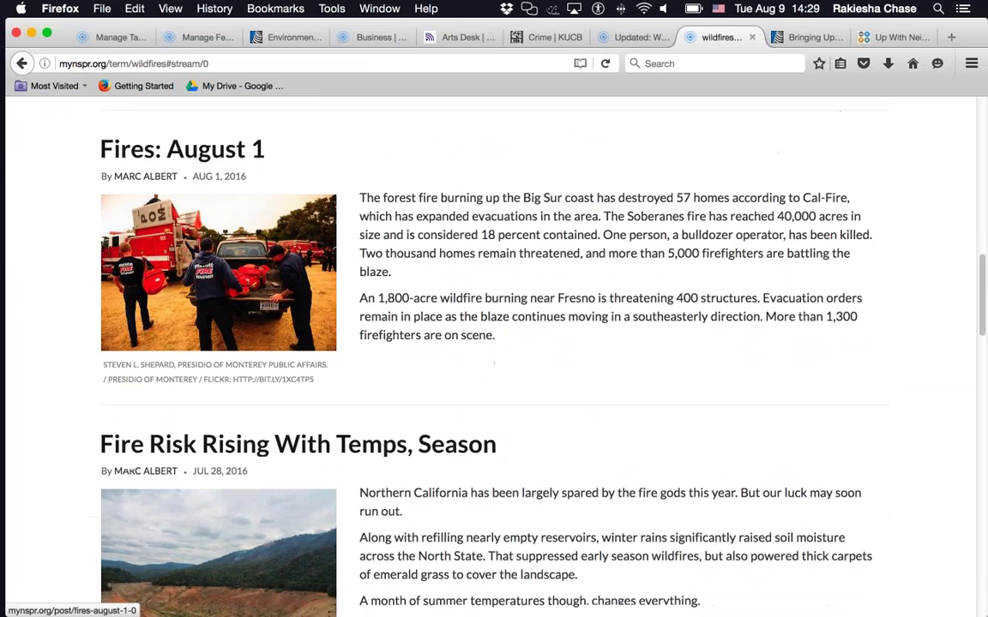
{"action": "scroll", "coordinate": [156, 362], "scroll_direction": "down", "scroll_amount": 3}
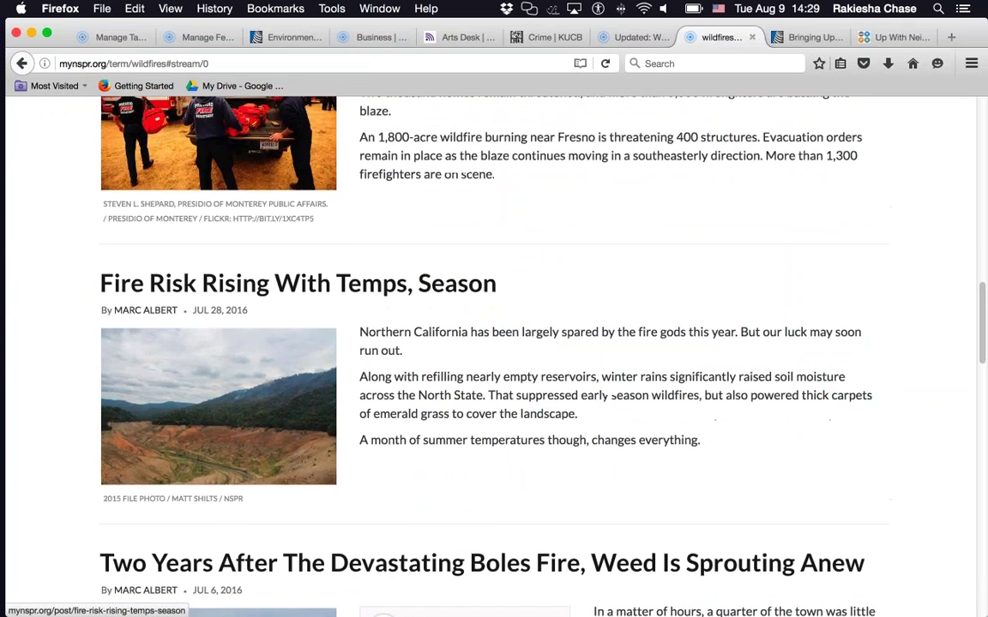
{"action": "scroll", "coordinate": [156, 362], "scroll_direction": "up", "scroll_amount": 12}
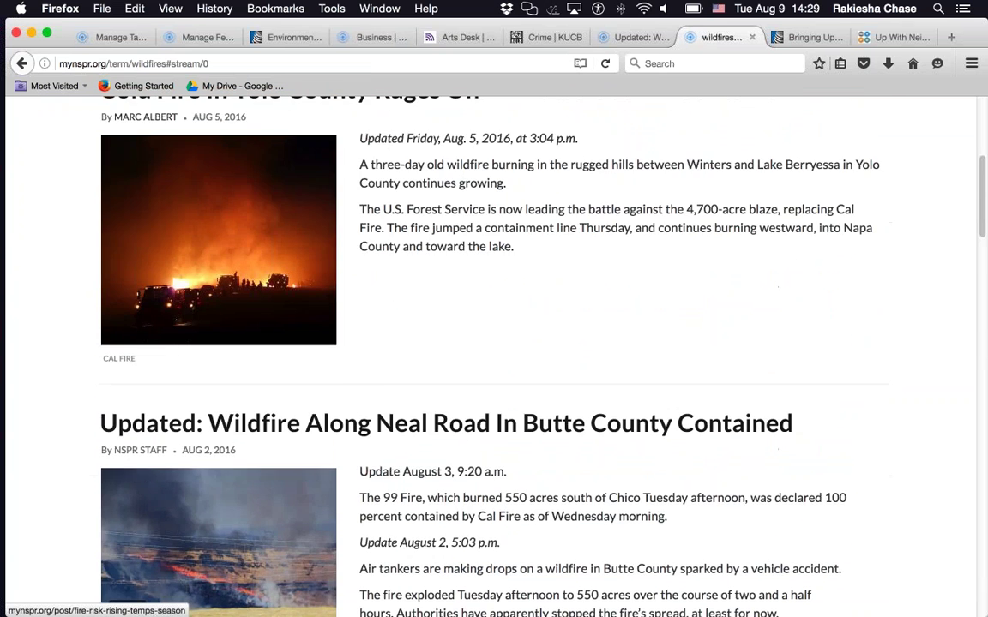
{"action": "scroll", "coordinate": [156, 362], "scroll_direction": "up", "scroll_amount": 5}
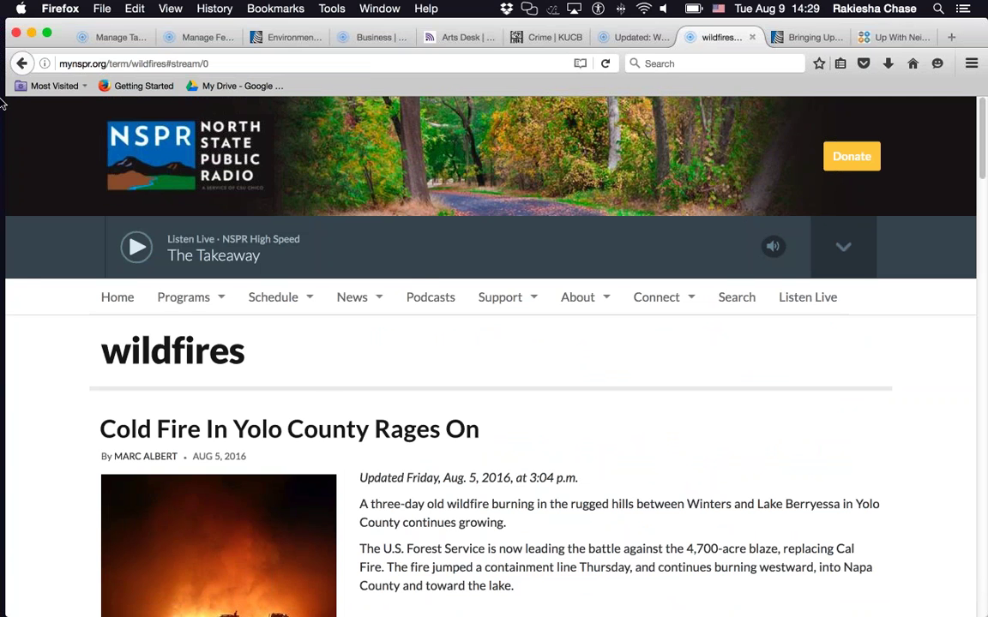
- Back in Core Publisher, start a new basic news Post and scroll down to its Tags field
{"action": "left_click", "coordinate": [207, 38]}
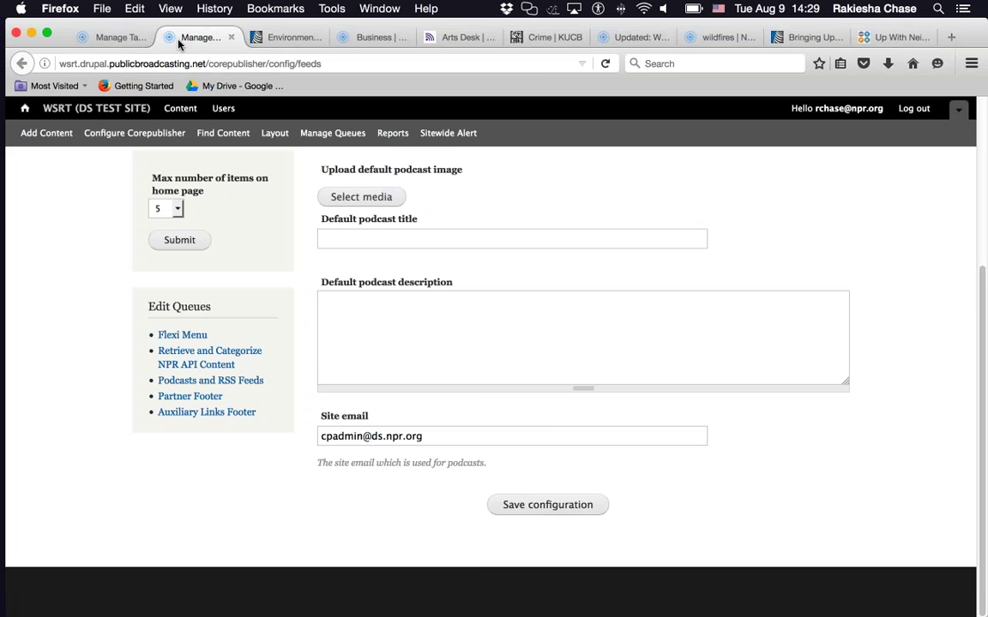
{"action": "left_click", "coordinate": [109, 39]}
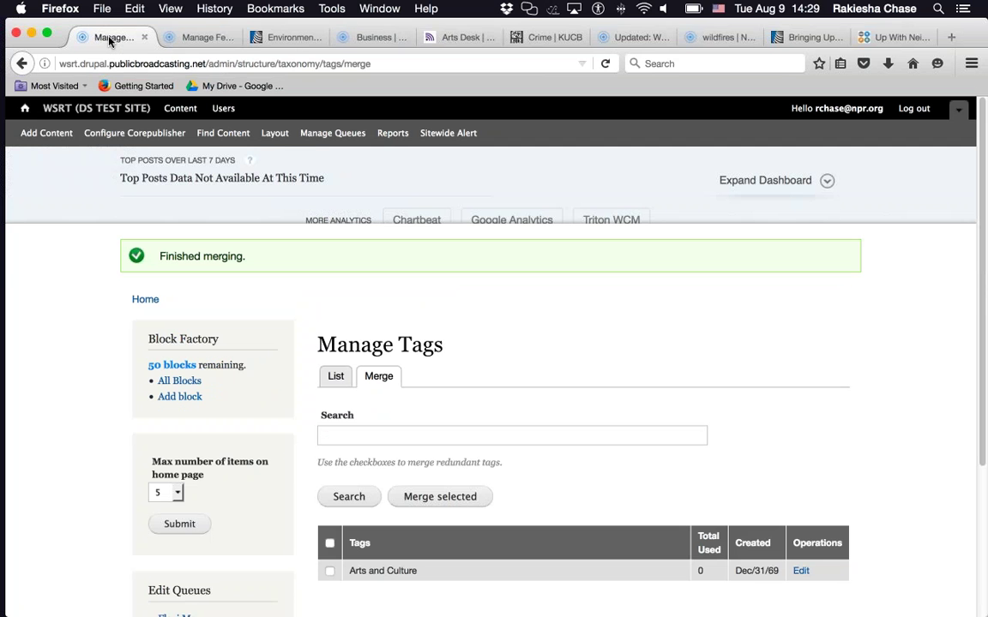
{"action": "left_click", "coordinate": [43, 133]}
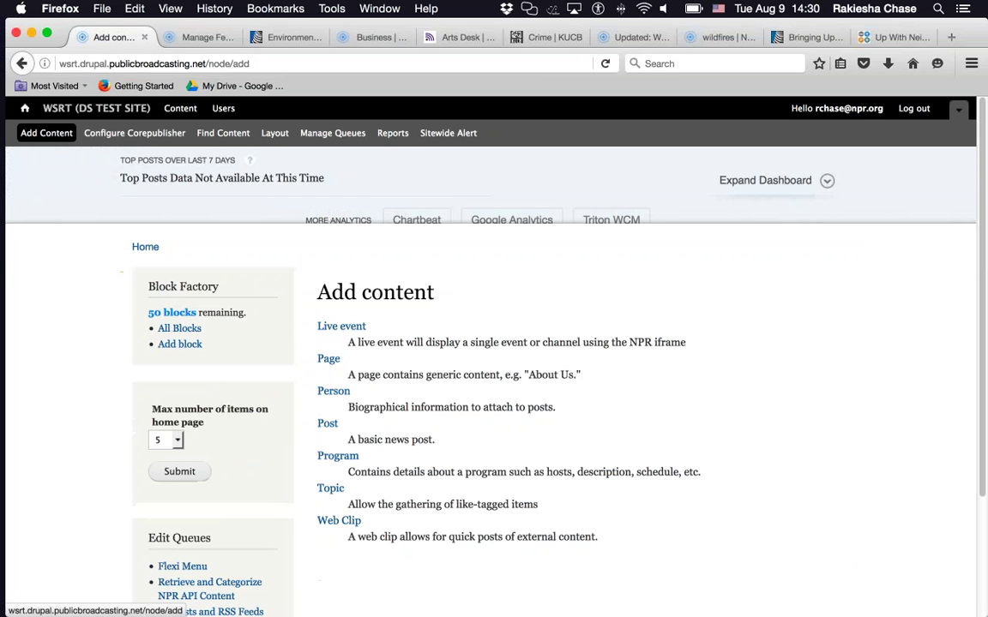
{"action": "left_click", "coordinate": [325, 425]}
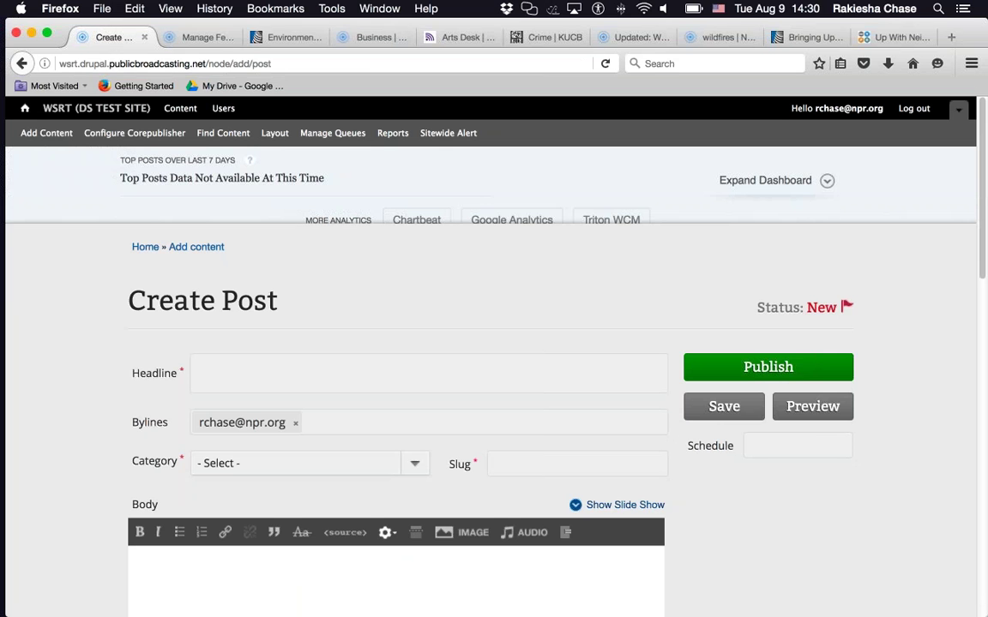
{"action": "scroll", "coordinate": [71, 317], "scroll_direction": "down", "scroll_amount": 4}
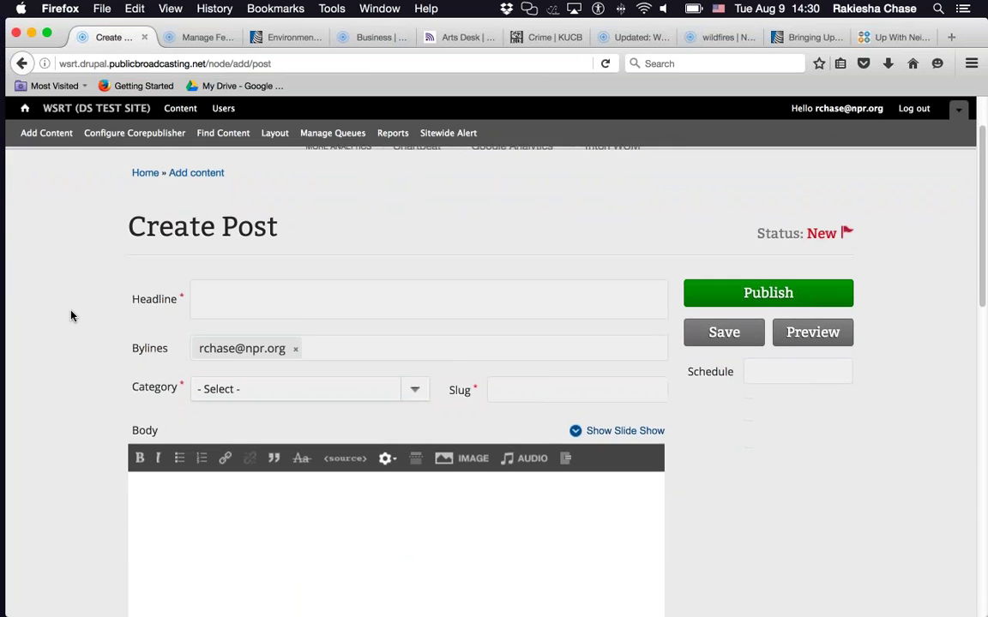
{"action": "scroll", "coordinate": [71, 316], "scroll_direction": "down", "scroll_amount": 7}
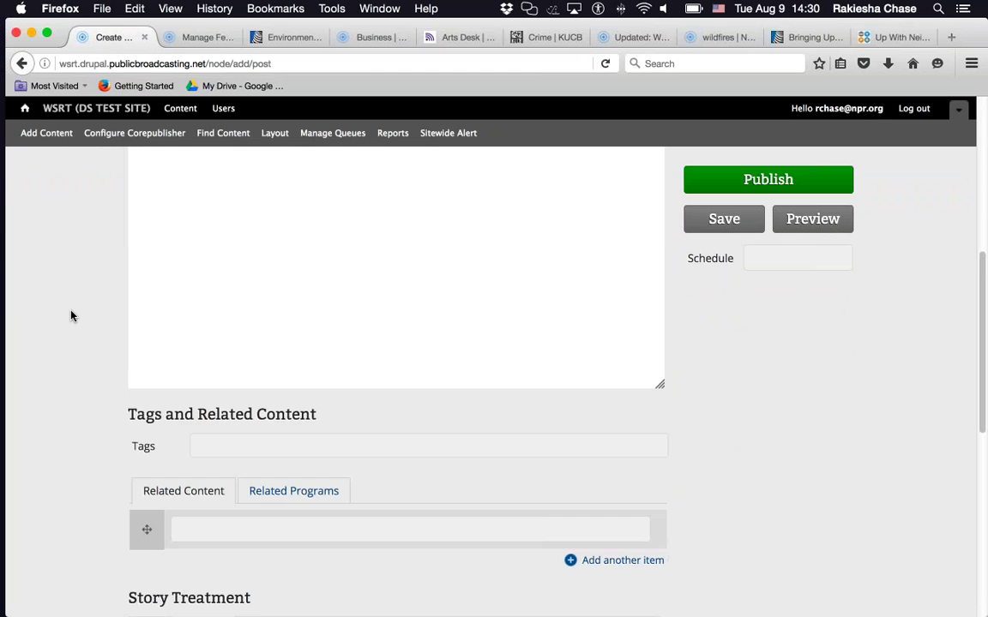
{"action": "scroll", "coordinate": [71, 317], "scroll_direction": "down", "scroll_amount": 2}
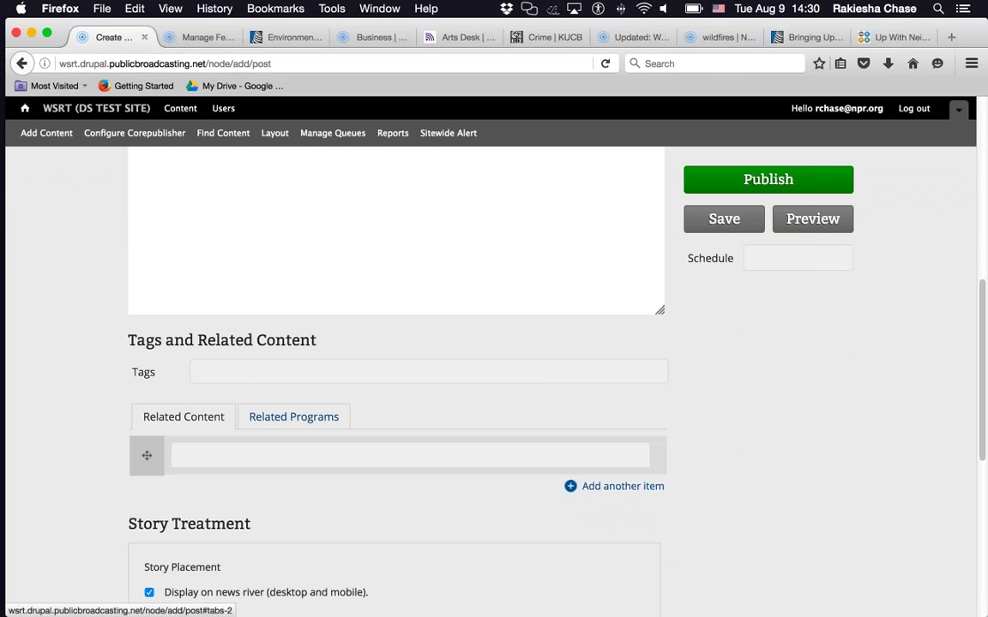
- Tag the post with the suggested 'Arts and Culture' and a new 'marine life' tag
{"action": "left_click", "coordinate": [242, 374]}
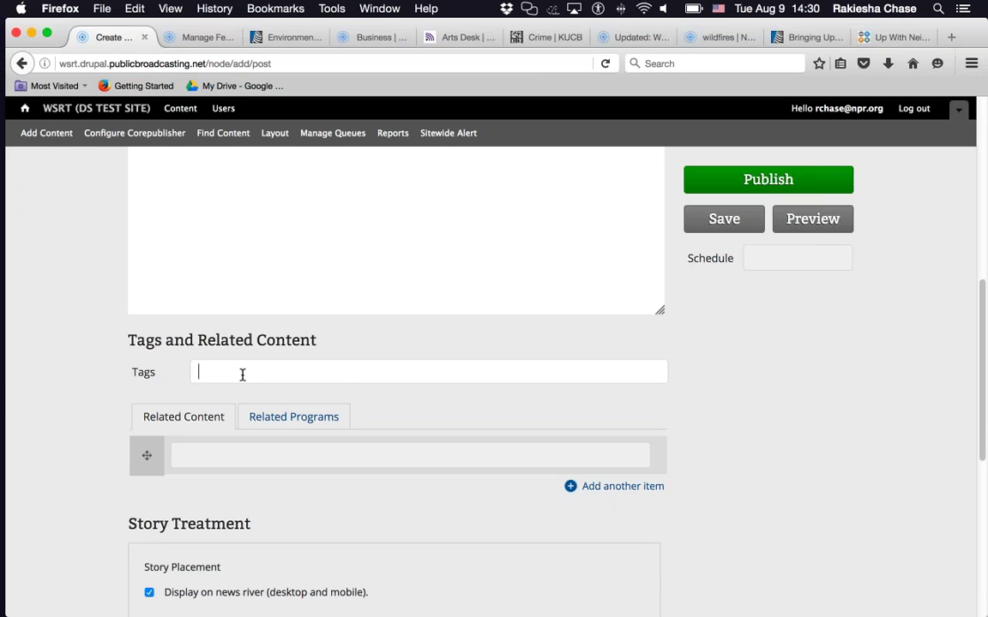
{"action": "type", "text": "art"}
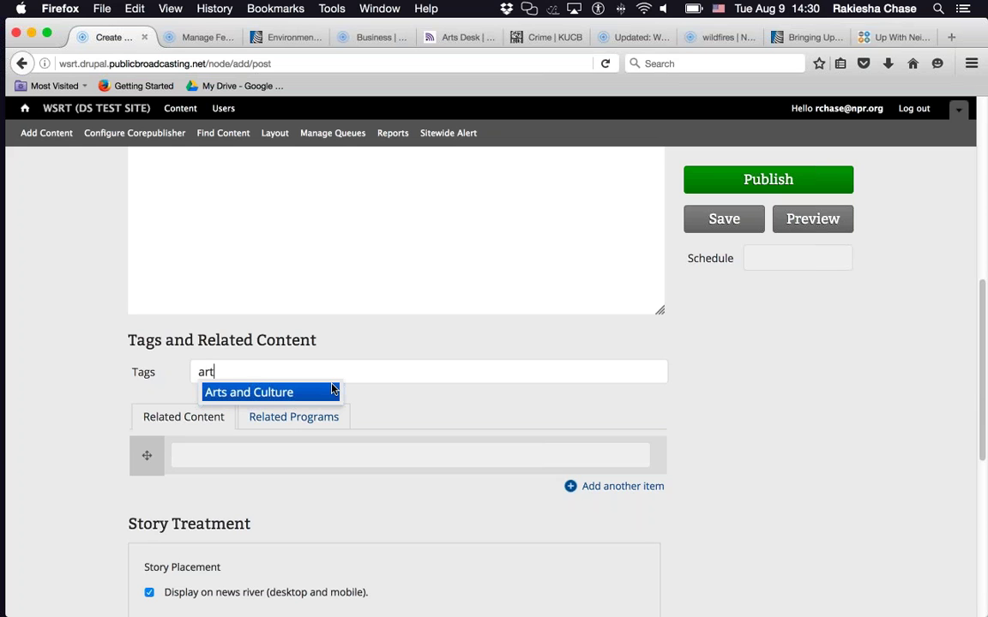
{"action": "left_click", "coordinate": [306, 391]}
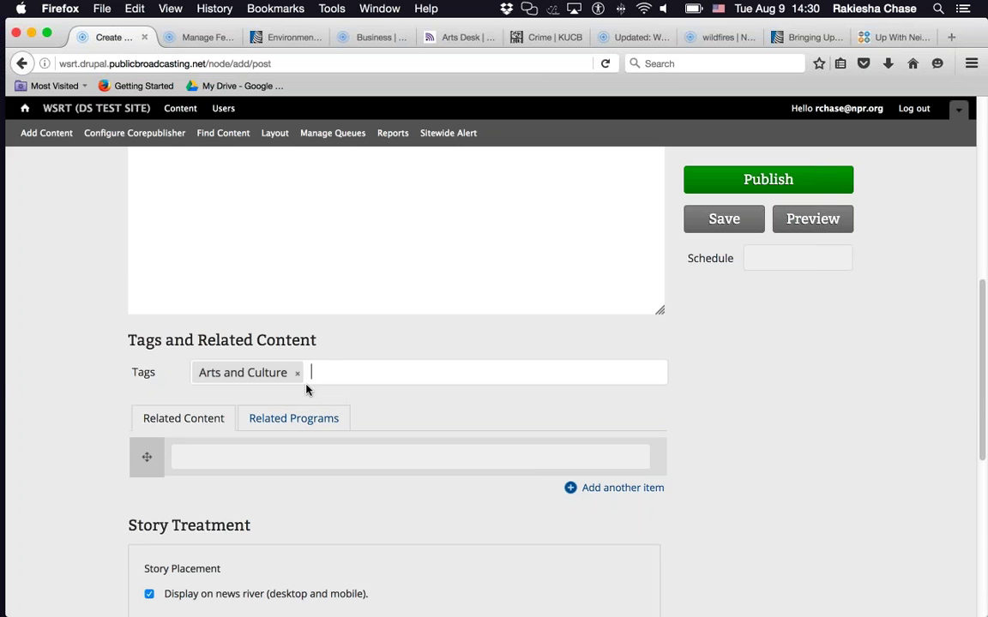
{"action": "type", "text": "marine life"}
{"action": "key", "text": "Return"}
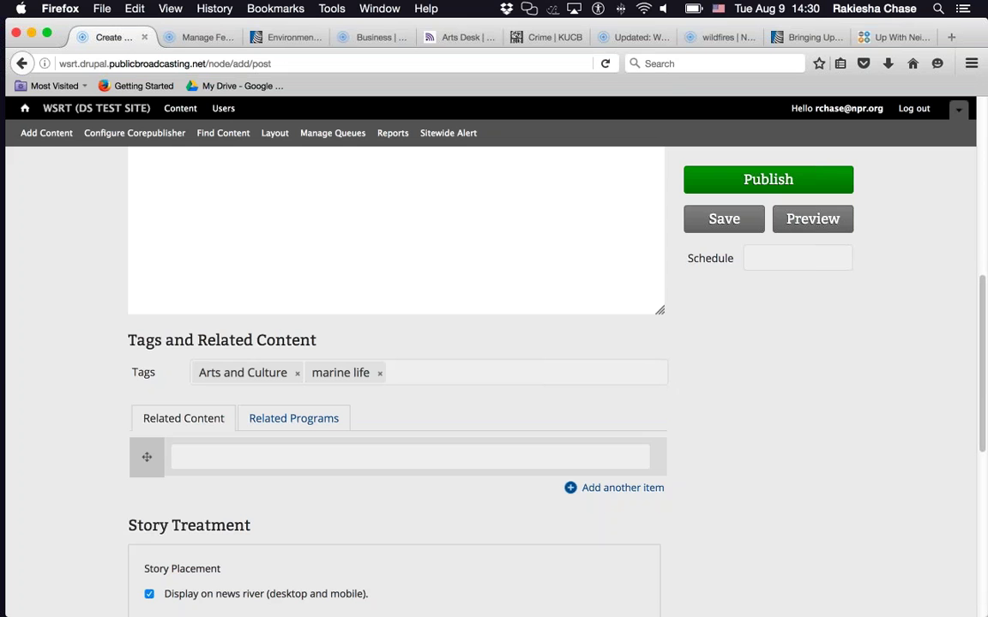
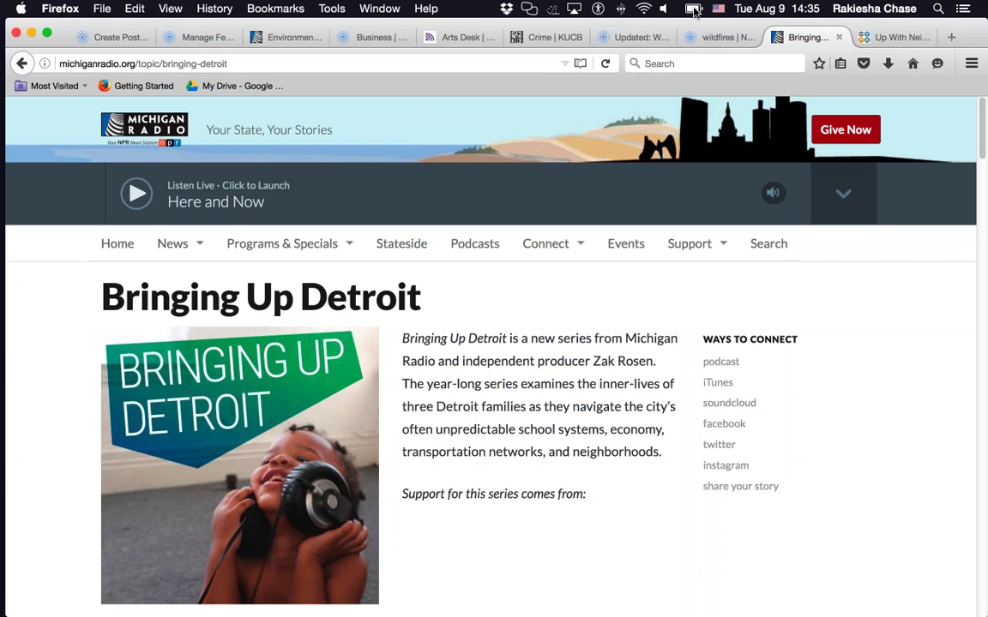
- Browse Michigan Radio's 'Bringing Up Detroit' topic page, then switch to WYPR's 'Up With Neighborhoods' tab
{"action": "mouse_move", "coordinate": [298, 235]}
{"action": "mouse_move", "coordinate": [160, 255]}
{"action": "scroll", "coordinate": [353, 390], "scroll_direction": "down", "scroll_amount": 2}
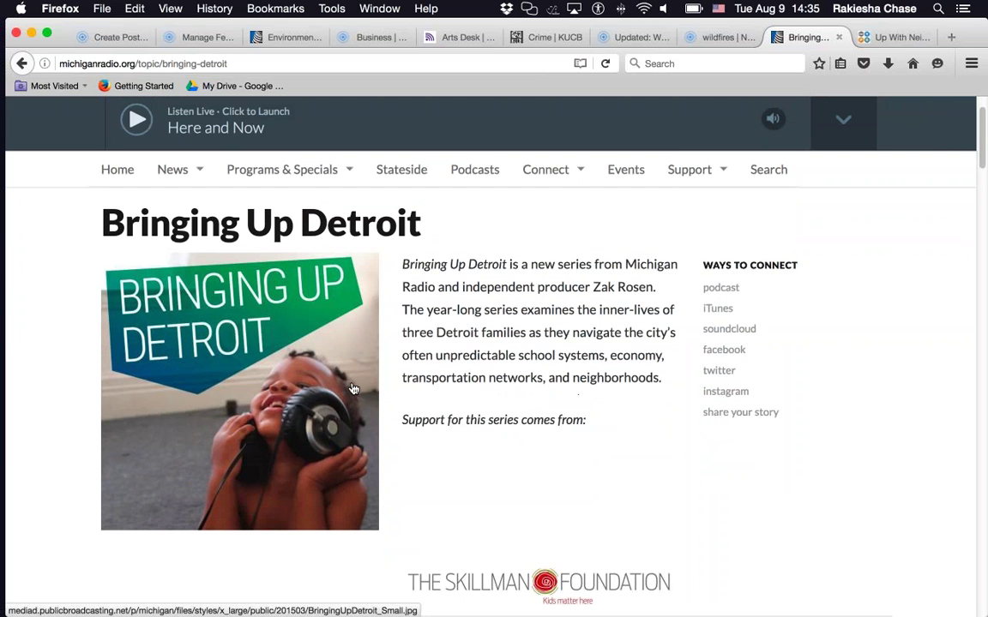
{"action": "scroll", "coordinate": [641, 355], "scroll_direction": "down", "scroll_amount": 2}
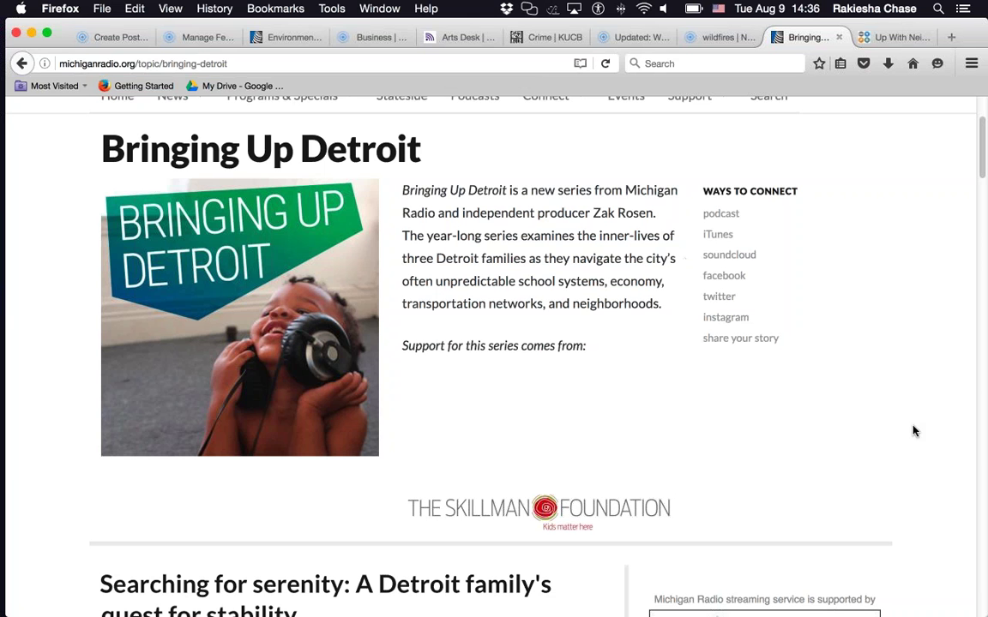
{"action": "scroll", "coordinate": [914, 432], "scroll_direction": "down", "scroll_amount": 5}
{"action": "scroll", "coordinate": [922, 446], "scroll_direction": "down", "scroll_amount": 2}
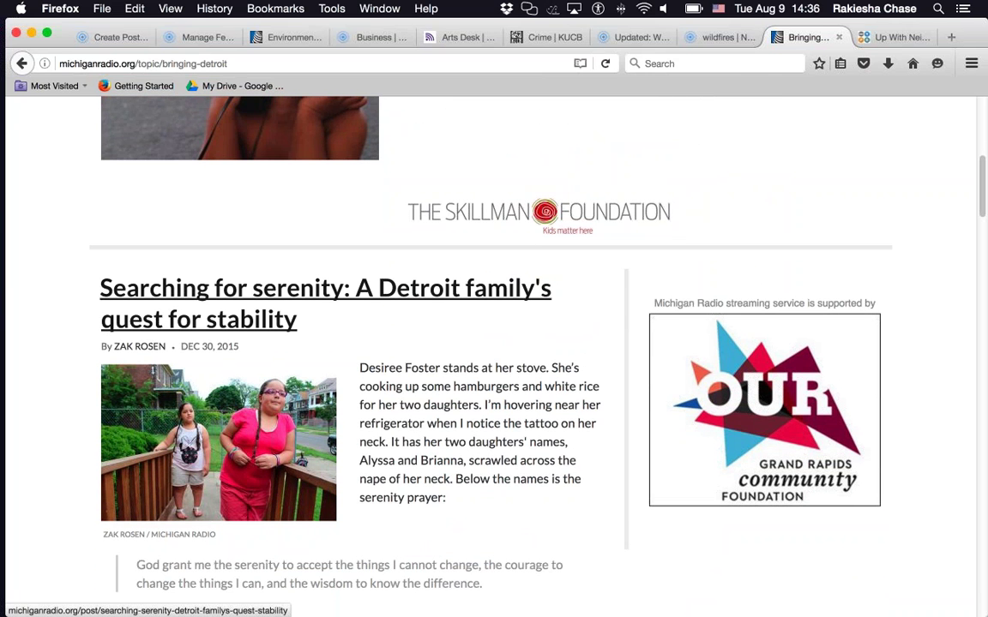
{"action": "scroll", "coordinate": [442, 316], "scroll_direction": "down", "scroll_amount": 3}
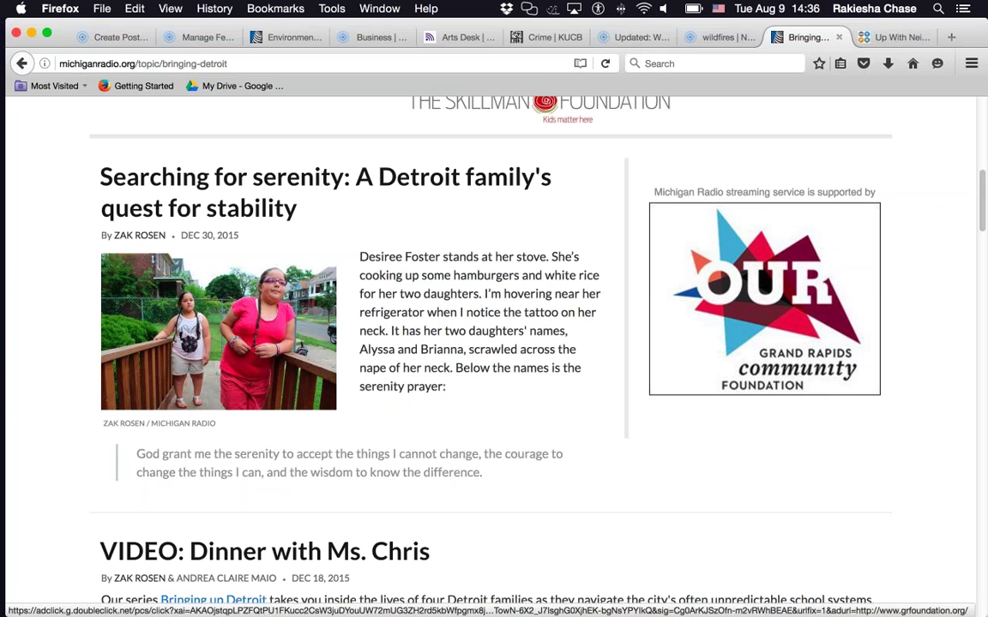
{"action": "scroll", "coordinate": [764, 298], "scroll_direction": "up", "scroll_amount": 1}
{"action": "scroll", "coordinate": [764, 298], "scroll_direction": "down", "scroll_amount": 5}
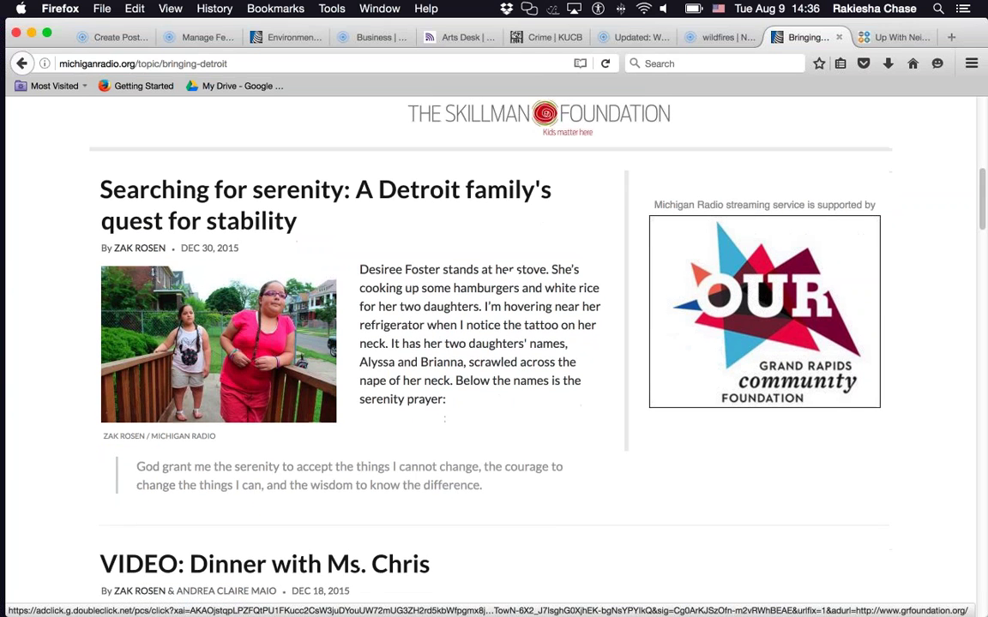
{"action": "scroll", "coordinate": [764, 298], "scroll_direction": "down", "scroll_amount": 5}
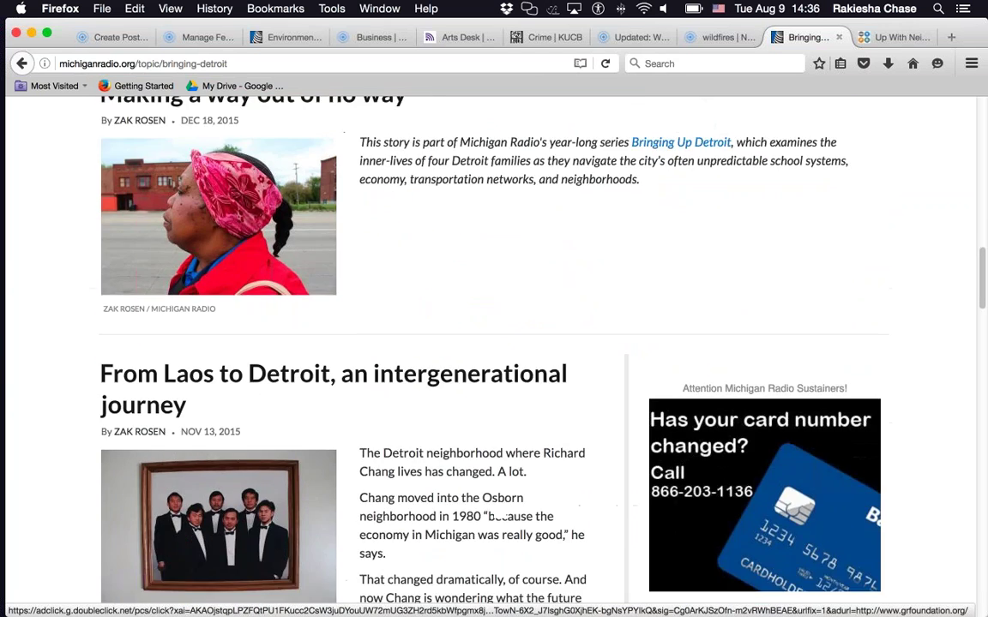
{"action": "scroll", "coordinate": [764, 360], "scroll_direction": "down", "scroll_amount": 2}
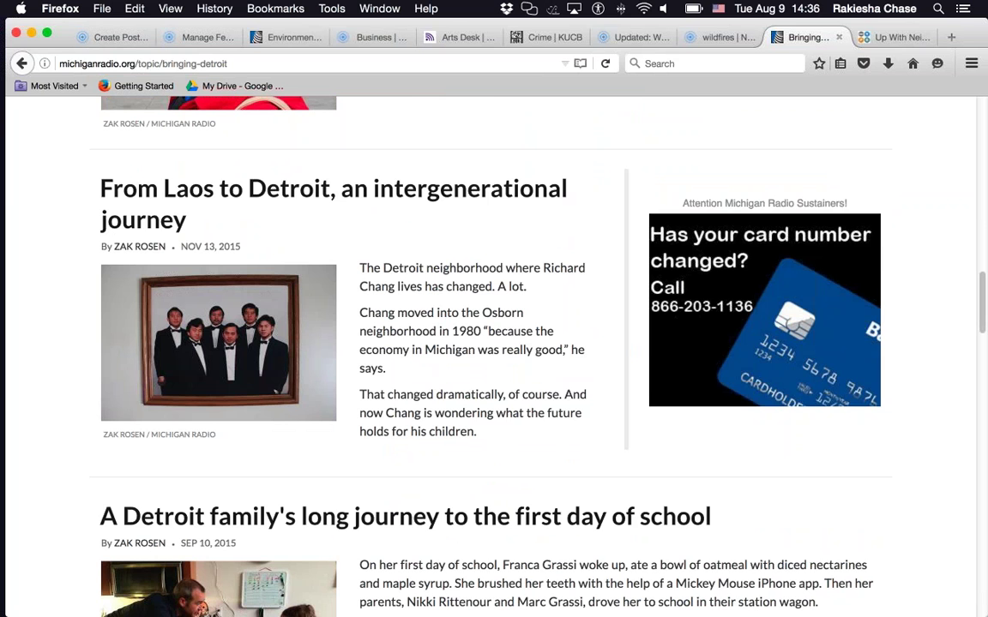
{"action": "left_click", "coordinate": [879, 38]}
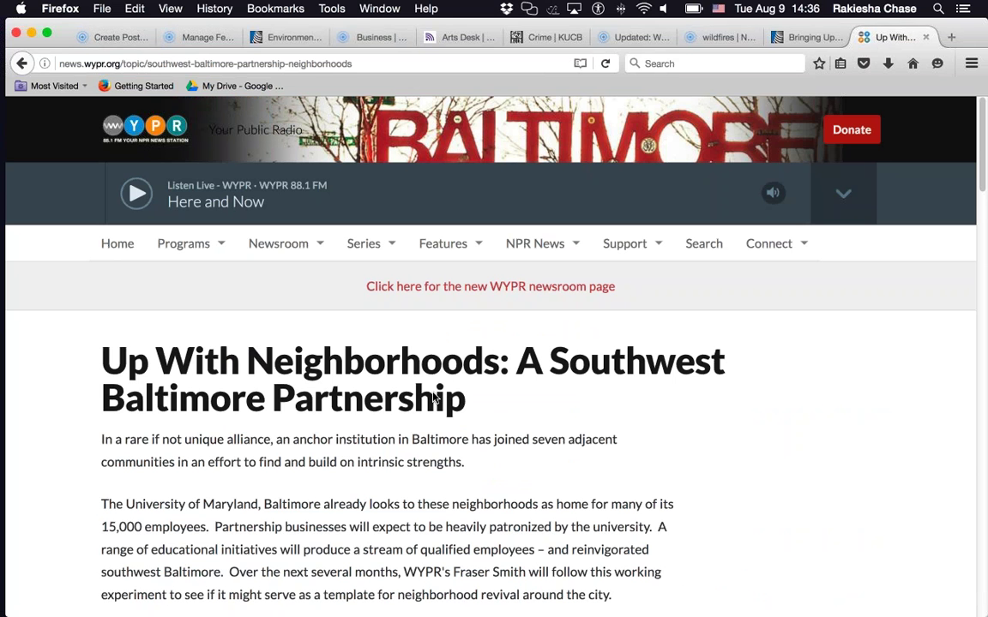
- Scroll through WYPR's 'Up With Neighborhoods: A Southwest Baltimore Partnership' topic page as an example
{"action": "scroll", "coordinate": [435, 399], "scroll_direction": "down", "scroll_amount": 5}
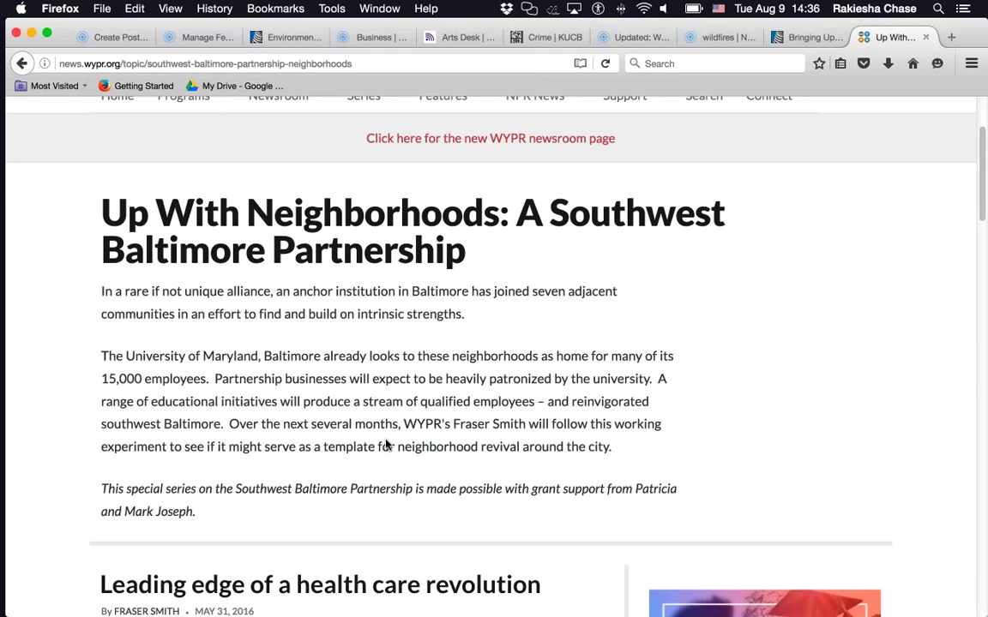
{"action": "scroll", "coordinate": [388, 446], "scroll_direction": "down", "scroll_amount": 1}
{"action": "scroll", "coordinate": [385, 444], "scroll_direction": "down", "scroll_amount": 10}
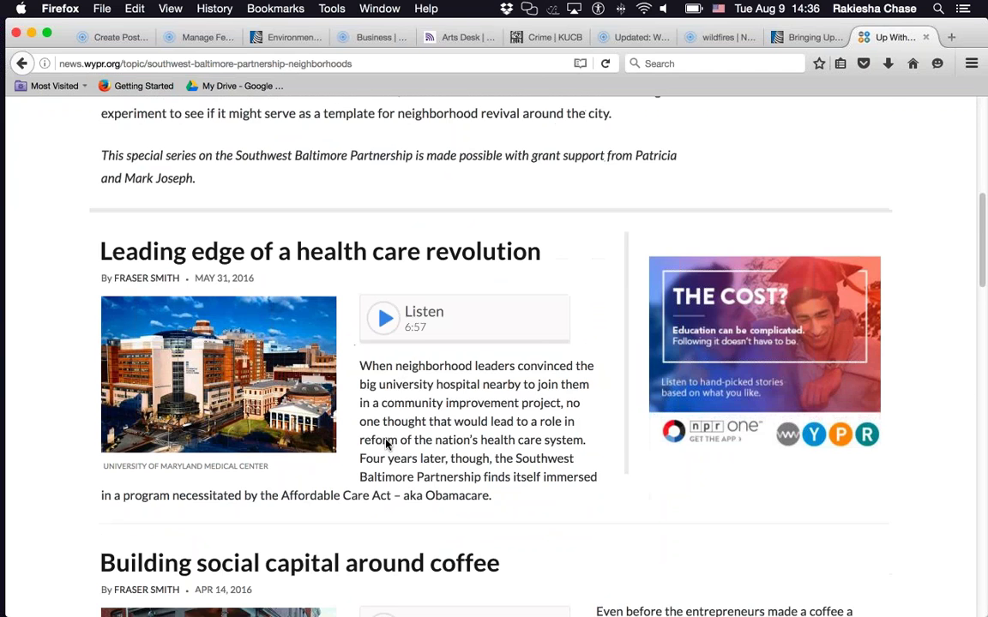
{"action": "scroll", "coordinate": [386, 444], "scroll_direction": "down", "scroll_amount": 10}
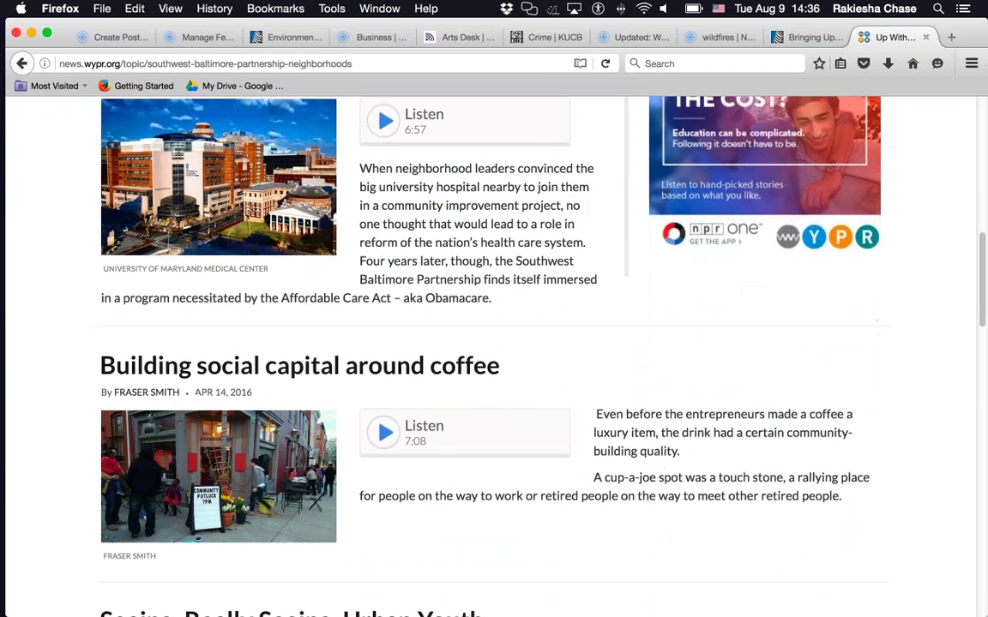
{"action": "scroll", "coordinate": [489, 356], "scroll_direction": "down", "scroll_amount": 3}
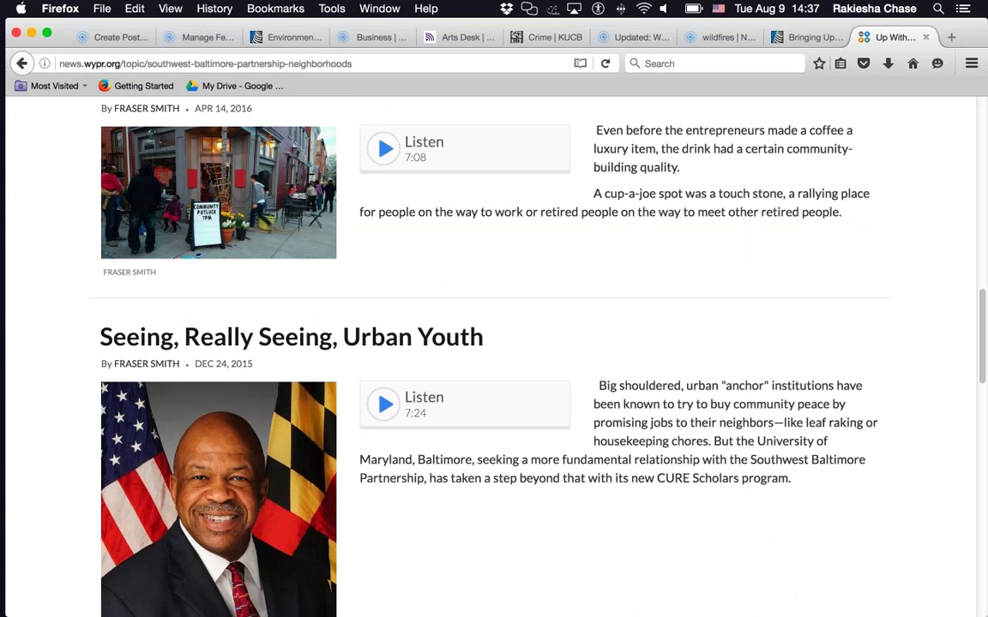
{"action": "scroll", "coordinate": [489, 355], "scroll_direction": "up", "scroll_amount": 20}
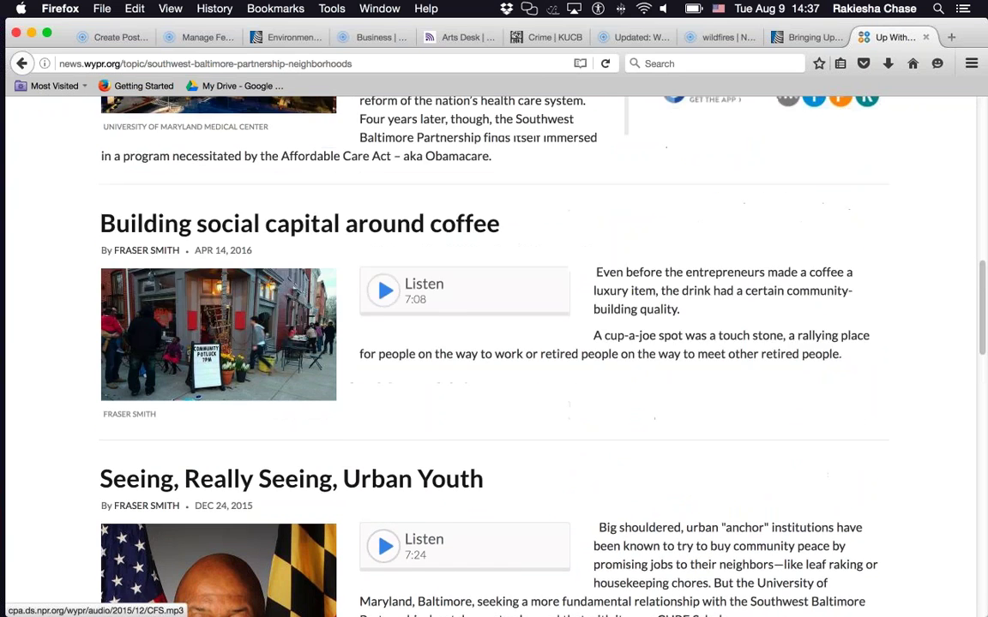
{"action": "scroll", "coordinate": [488, 356], "scroll_direction": "up", "scroll_amount": 6}
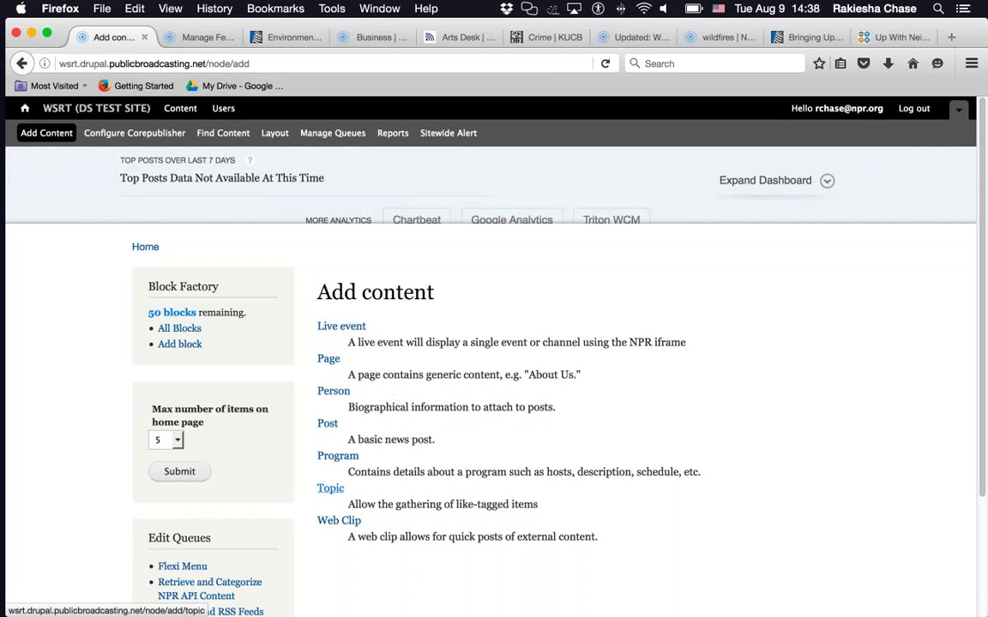
- Start a new Topic titled 'Beat Culture'
{"action": "left_click", "coordinate": [330, 488]}
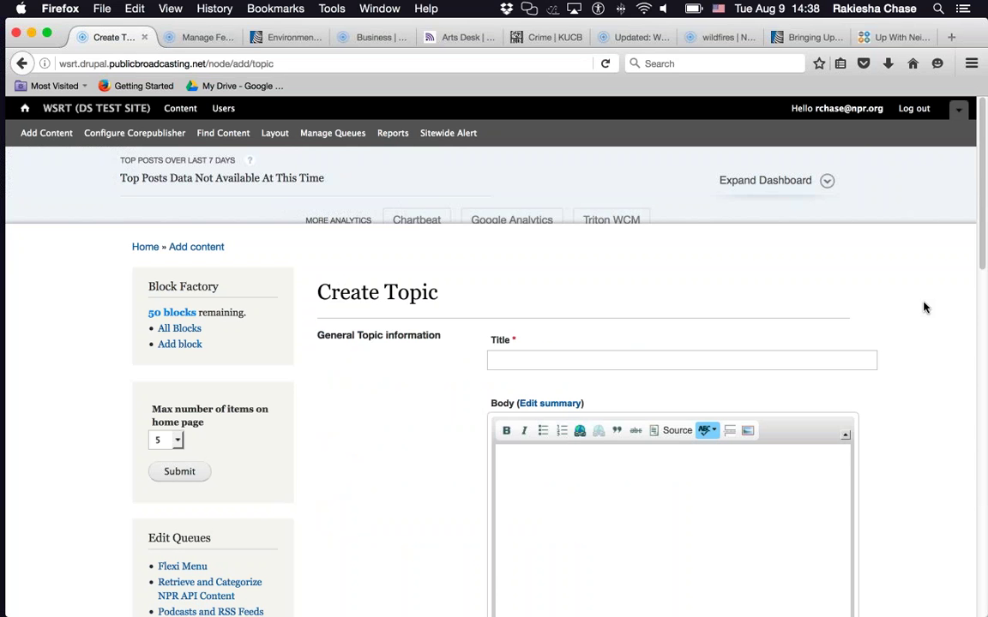
{"action": "left_click", "coordinate": [671, 355]}
{"action": "type", "text": "Beat Culture"}
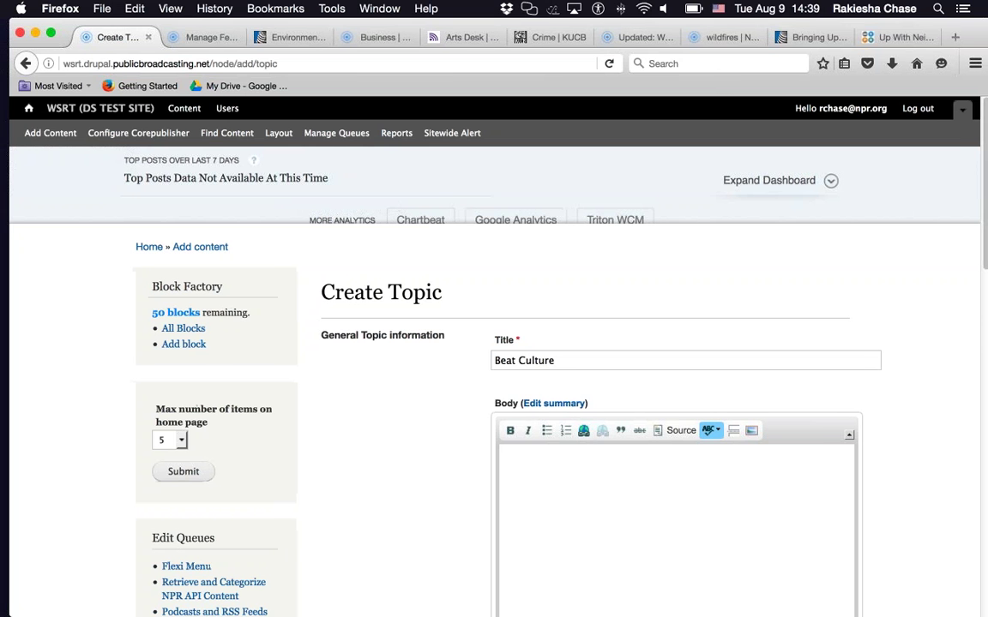
- Paste the description of Beat Culture as a hub for local and national arts news into Body
{"action": "left_click", "coordinate": [571, 538]}
{"action": "type", "text": "Beat Culture is your hub for local and national news about up and coming arts. From music to books to performance to graffiti, Beat Culture is in the know on what the cool kids need to know."}
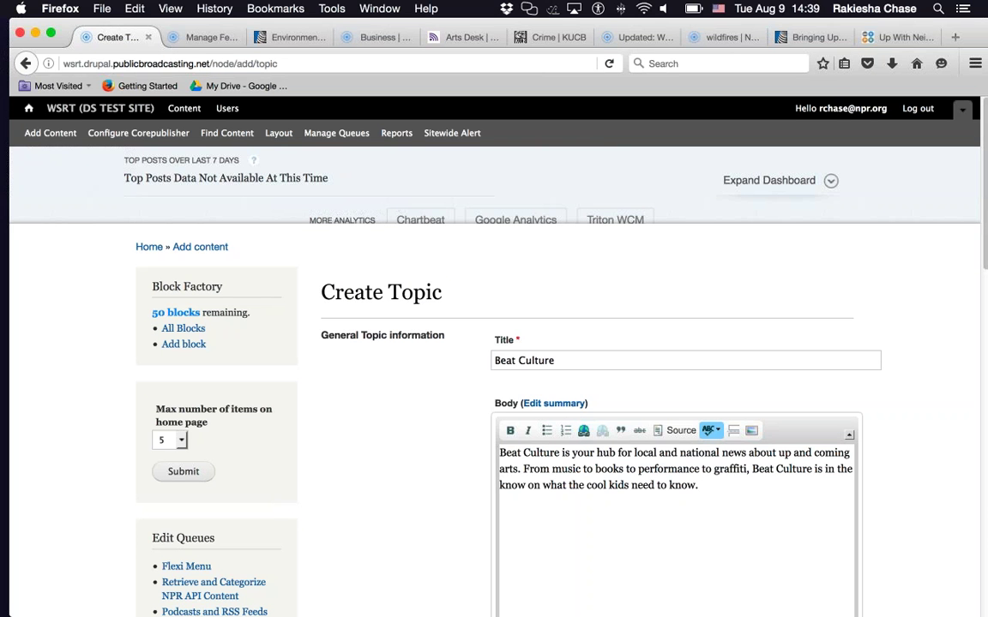
{"action": "scroll", "coordinate": [456, 486], "scroll_direction": "down", "scroll_amount": 3}
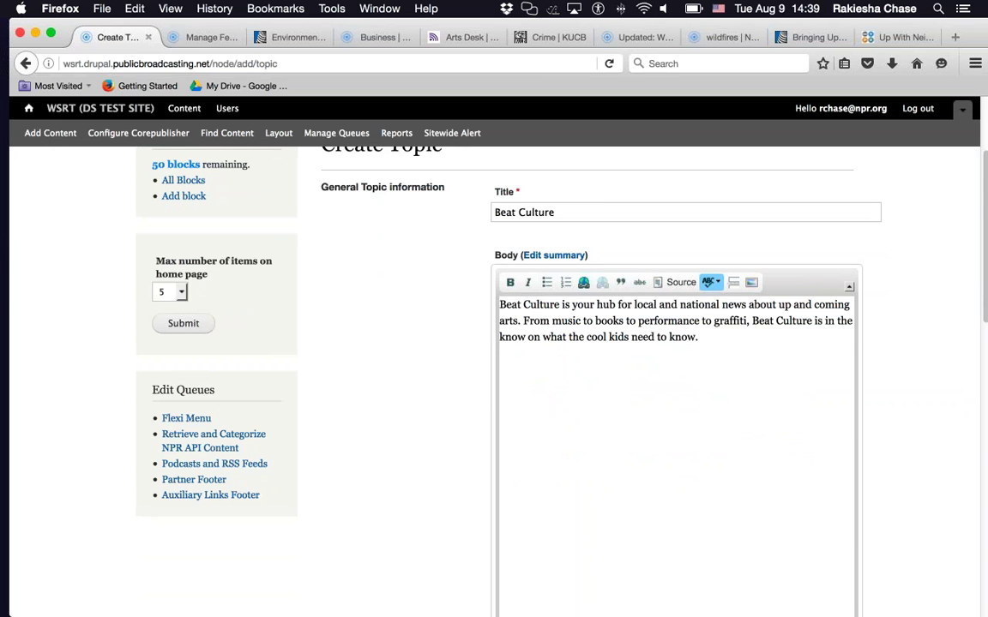
{"action": "scroll", "coordinate": [442, 370], "scroll_direction": "down", "scroll_amount": 4}
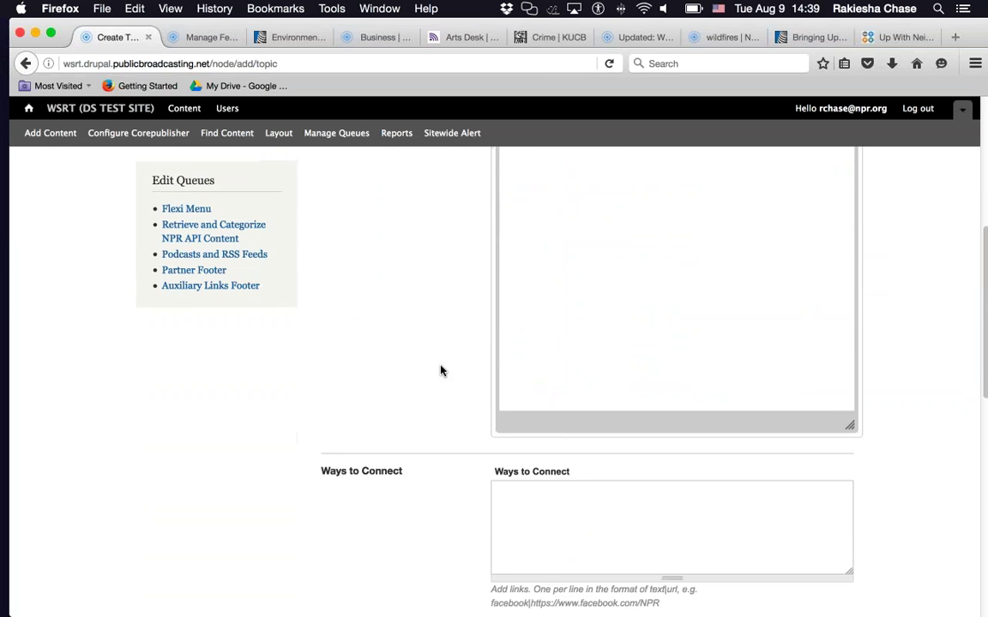
{"action": "scroll", "coordinate": [442, 371], "scroll_direction": "down", "scroll_amount": 3}
- Enter an Email mailto link and the station's Instagram profile URL as Ways to Connect, one per line
{"action": "left_click", "coordinate": [591, 434]}
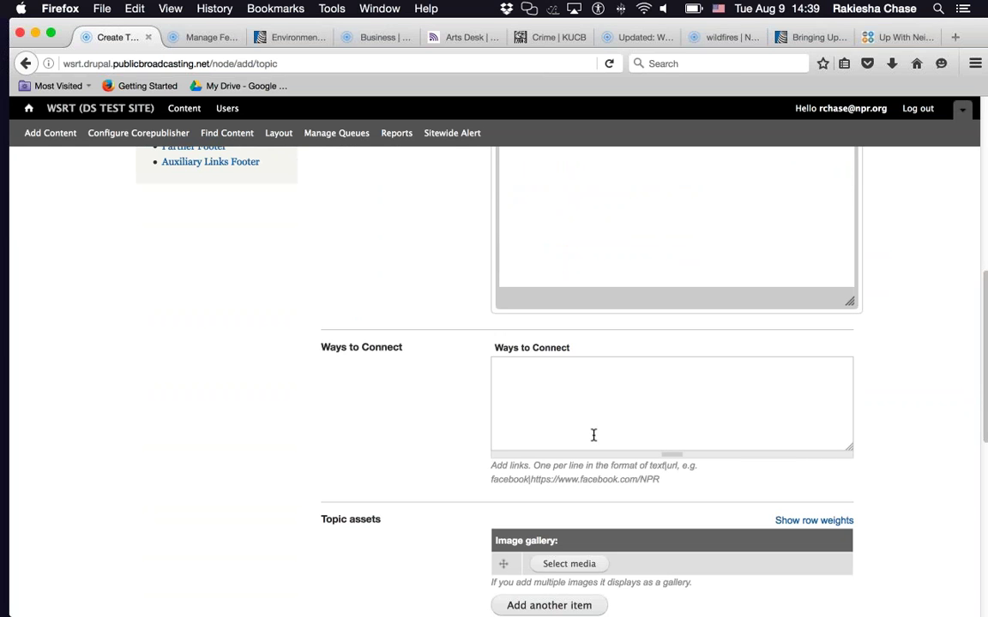
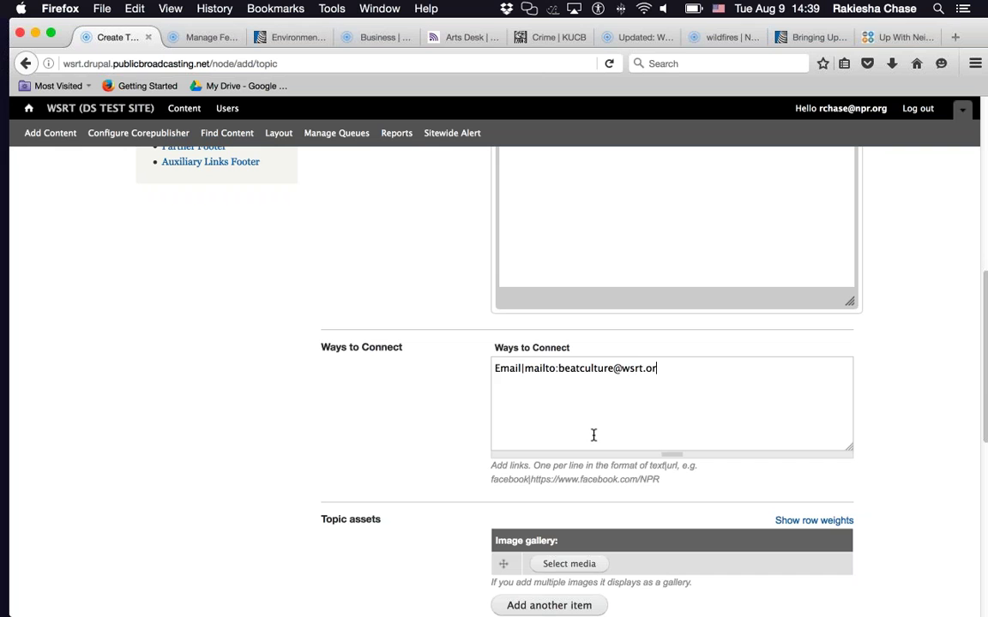
{"action": "key", "text": "Return"}
{"action": "type", "text": "Instagram|http://"}
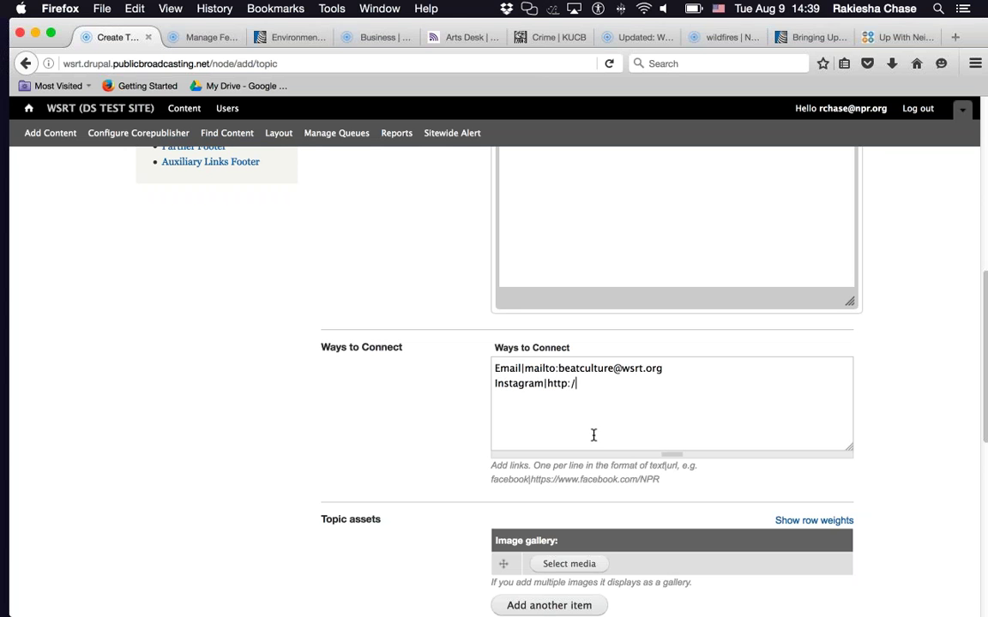
{"action": "type", "text": "instagram.com/"}
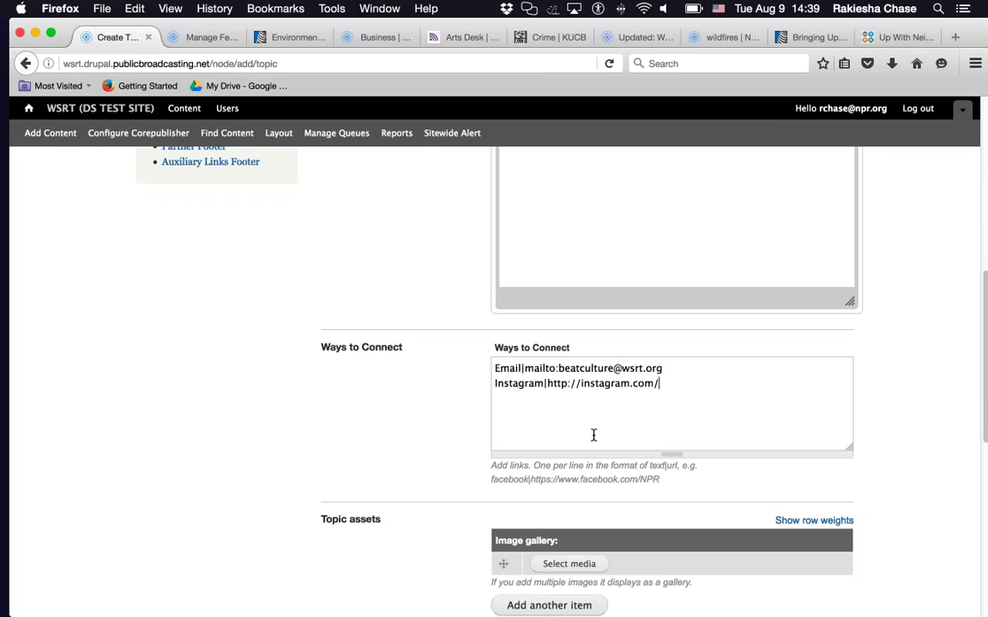
{"action": "type", "text": "wsrtbeatculture"}
{"action": "scroll", "coordinate": [932, 437], "scroll_direction": "down", "scroll_amount": 5}
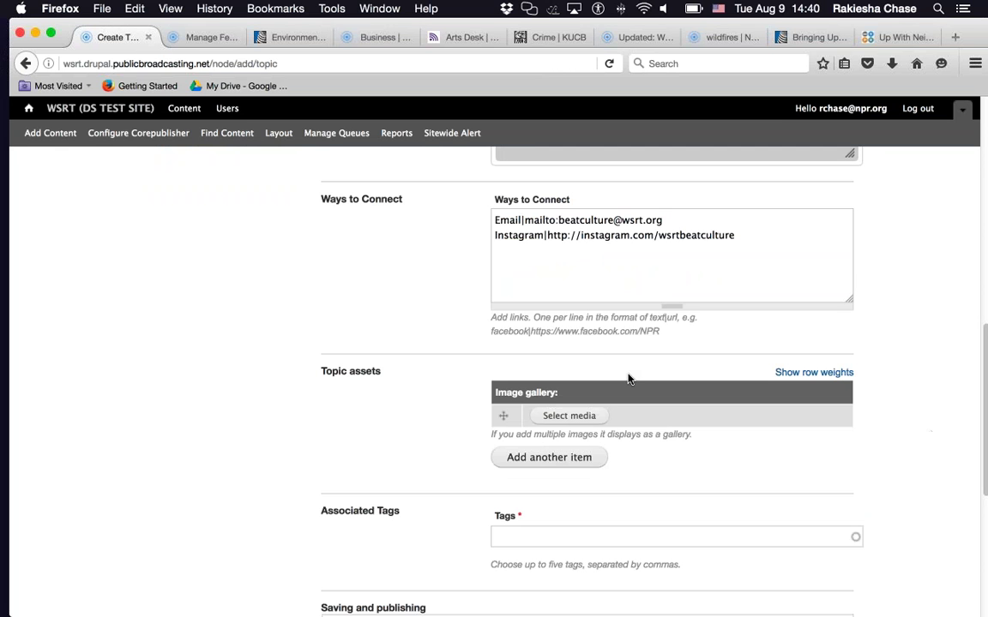
- Upload LogoForTopicPage.jpg from Desktop > Training 3 into the topic's image gallery
{"action": "left_click", "coordinate": [551, 417]}
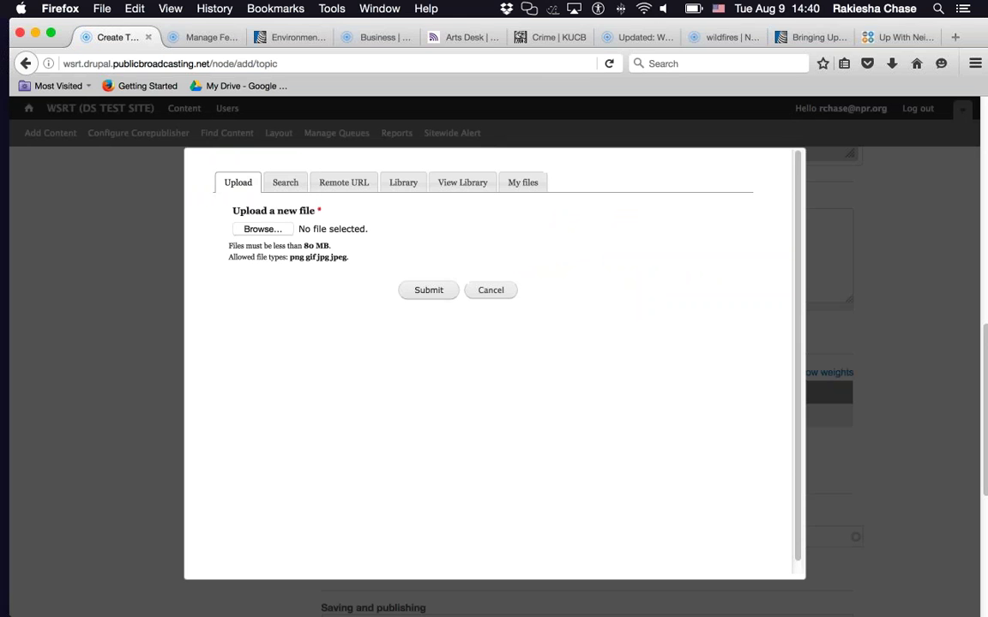
{"action": "left_click", "coordinate": [262, 229]}
{"action": "left_click", "coordinate": [262, 227]}
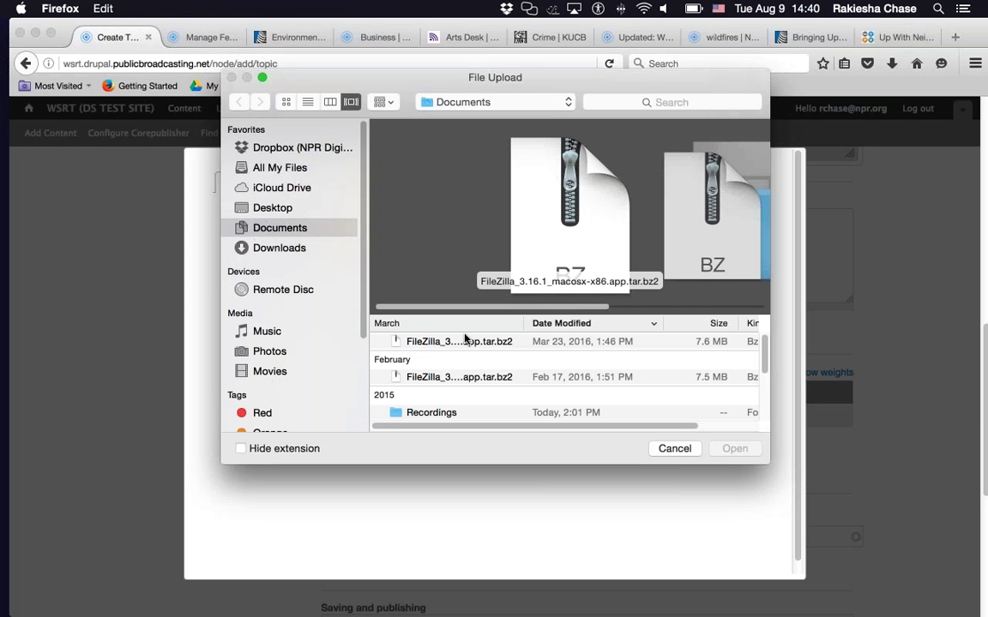
{"action": "left_click", "coordinate": [286, 211]}
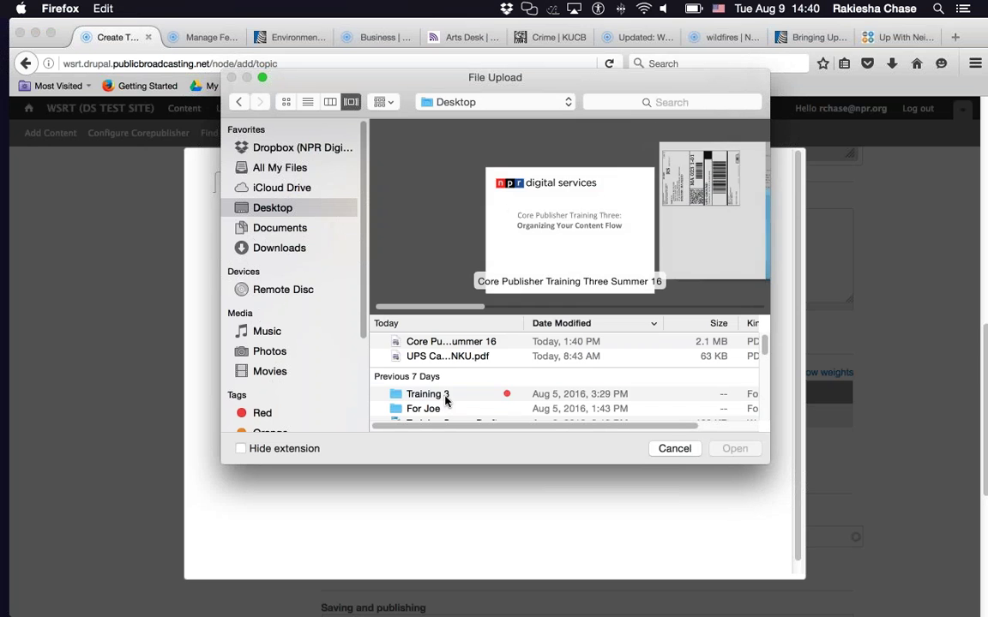
{"action": "left_click", "coordinate": [445, 397]}
{"action": "left_click", "coordinate": [735, 450]}
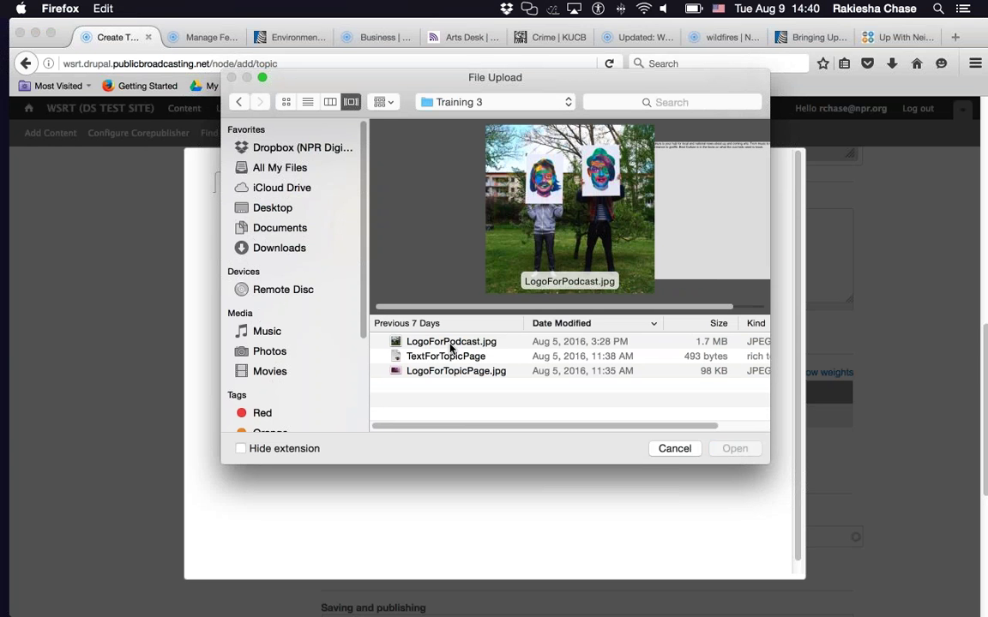
{"action": "double_click", "coordinate": [451, 343]}
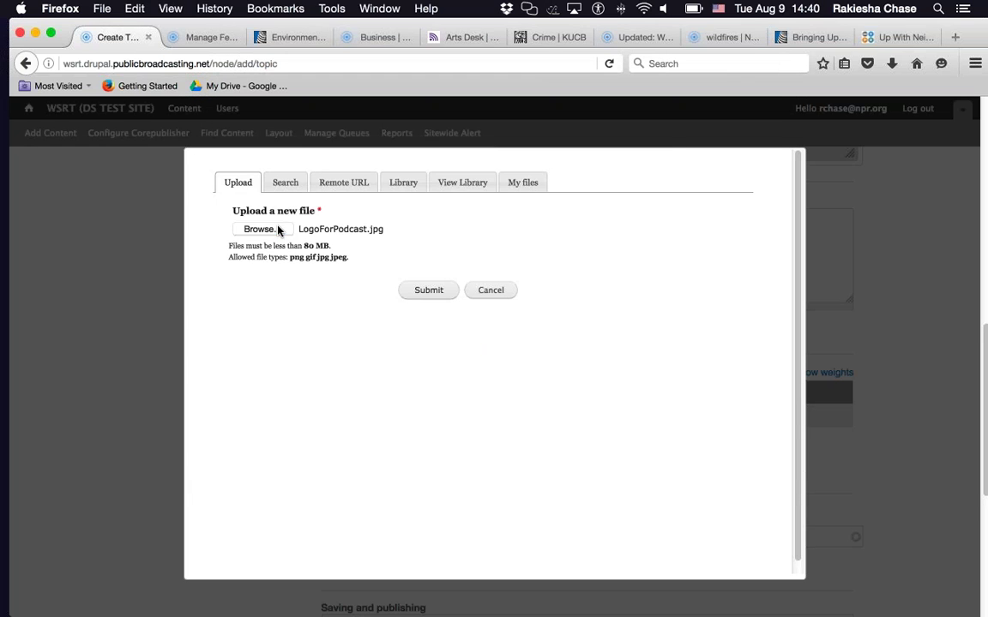
{"action": "left_click", "coordinate": [259, 229]}
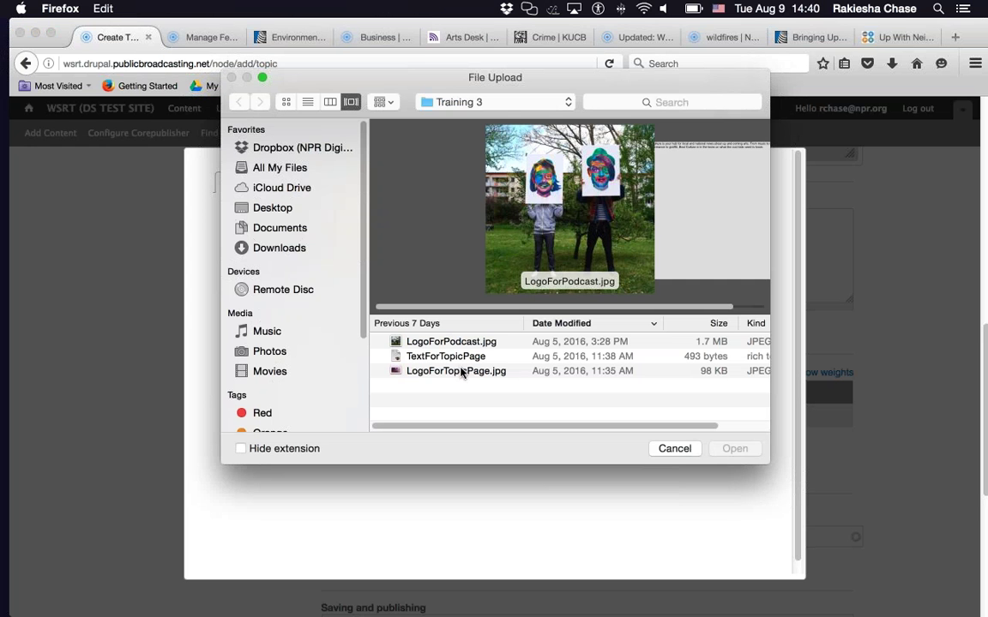
{"action": "left_click", "coordinate": [461, 372]}
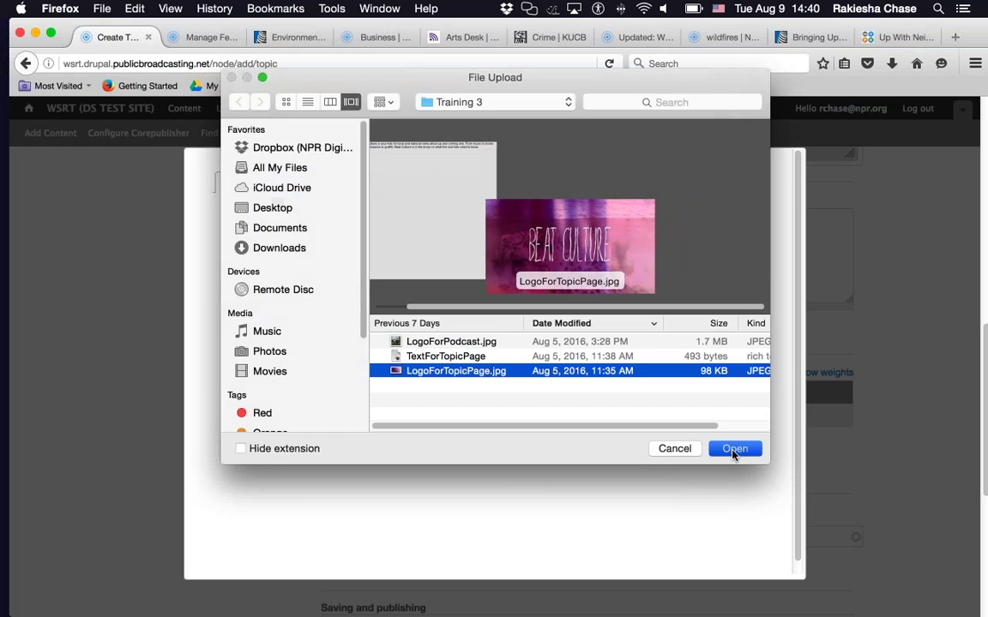
{"action": "left_click", "coordinate": [733, 450]}
{"action": "left_click", "coordinate": [419, 292]}
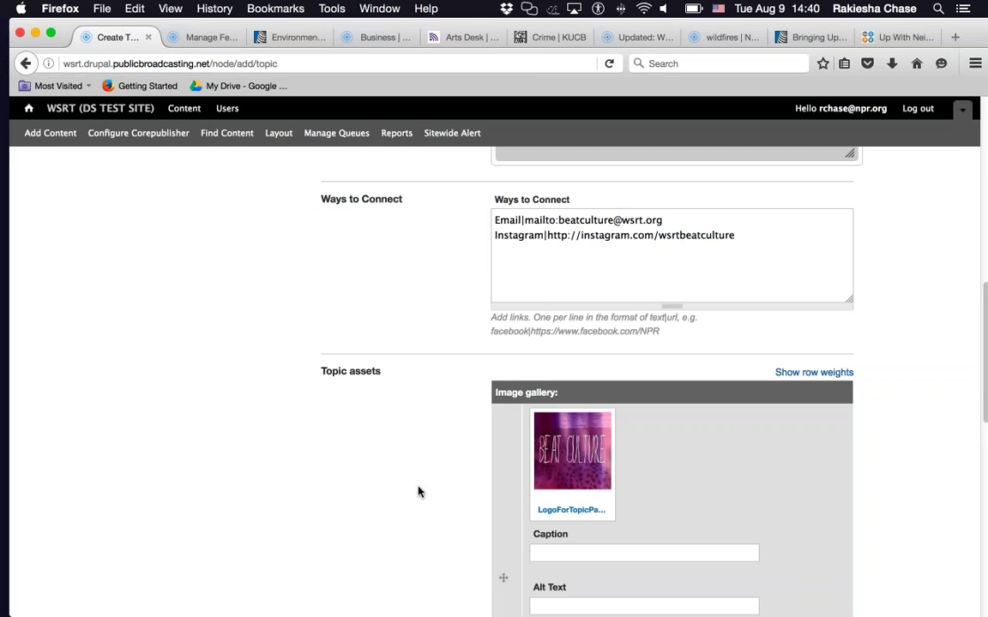
- Tag the topic 'Arts and Culture' from the 'art' suggestions and save the Beat Culture topic
{"action": "scroll", "coordinate": [418, 491], "scroll_direction": "down", "scroll_amount": 5}
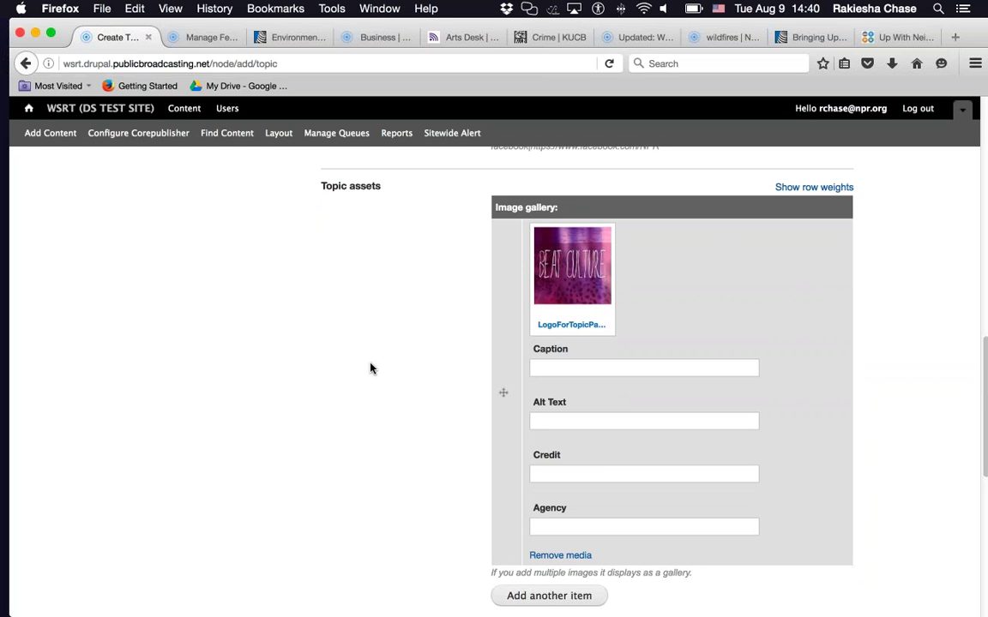
{"action": "scroll", "coordinate": [370, 368], "scroll_direction": "down", "scroll_amount": 7}
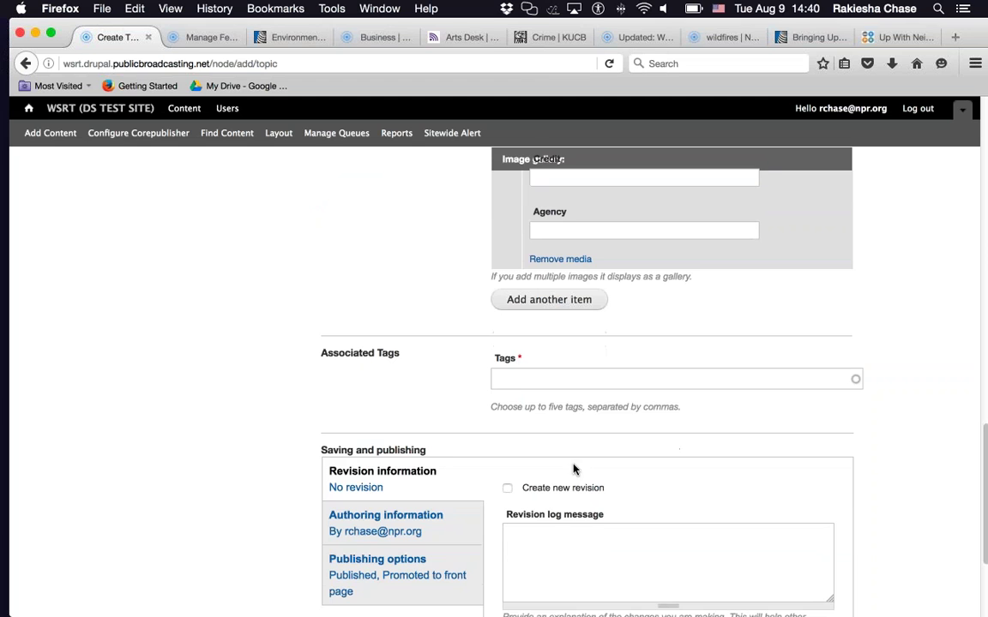
{"action": "left_click", "coordinate": [518, 386]}
{"action": "type", "text": "art"}
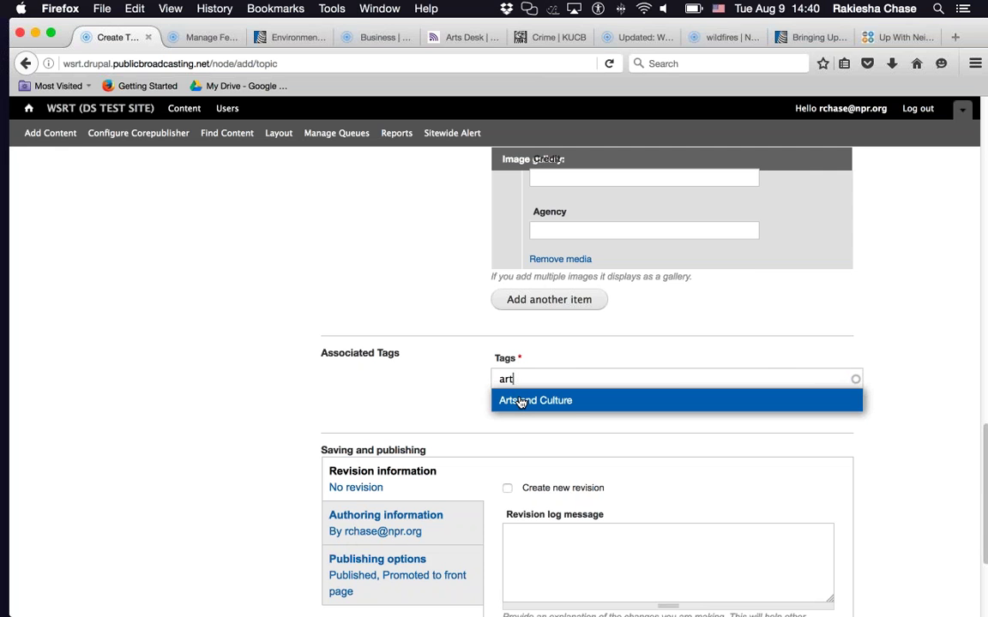
{"action": "left_click", "coordinate": [520, 401]}
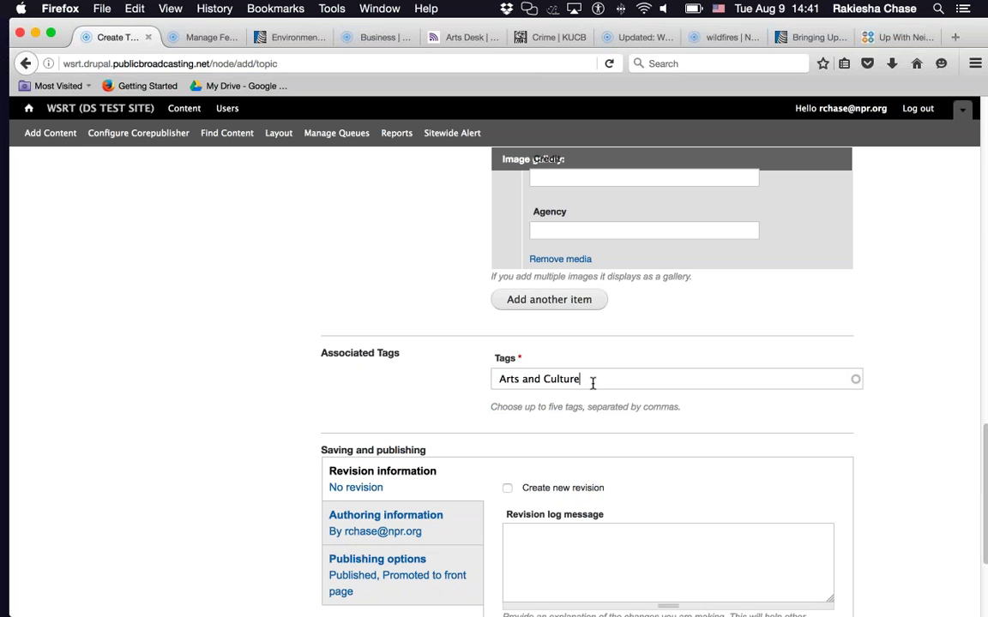
{"action": "scroll", "coordinate": [986, 458], "scroll_direction": "down", "scroll_amount": 3}
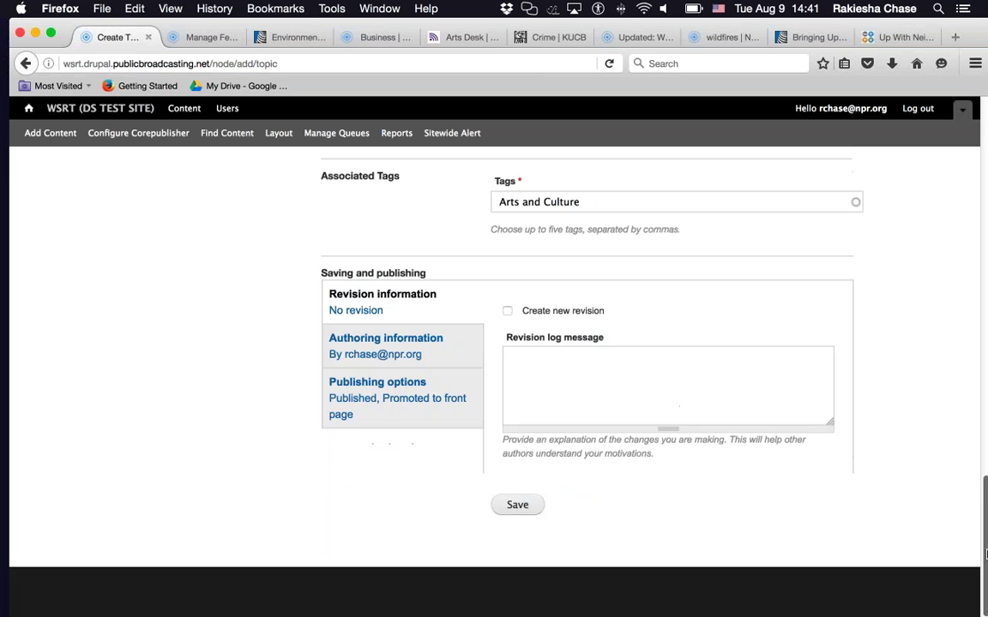
{"action": "left_click", "coordinate": [515, 507]}
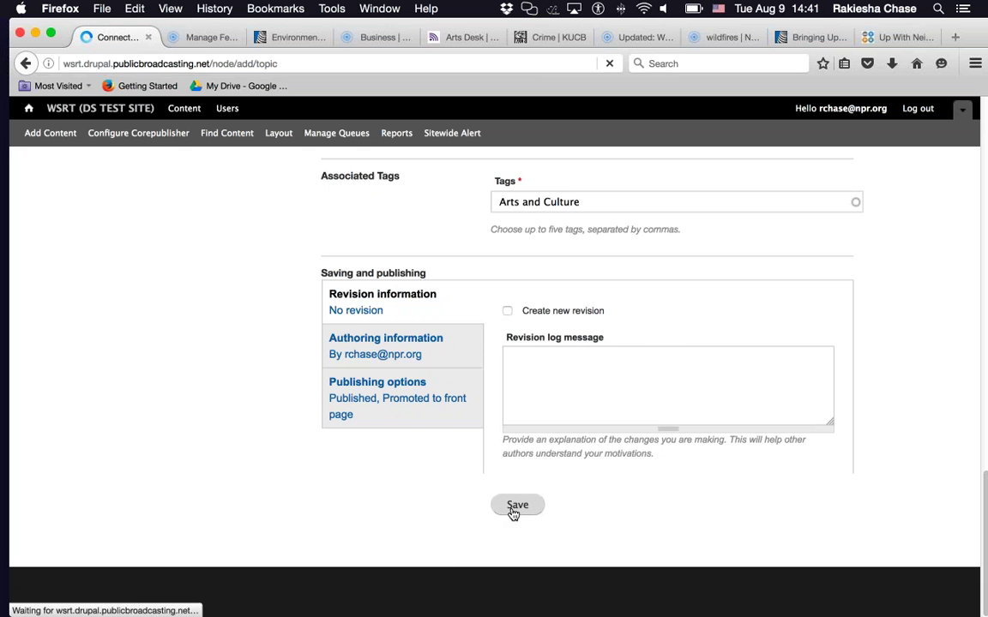
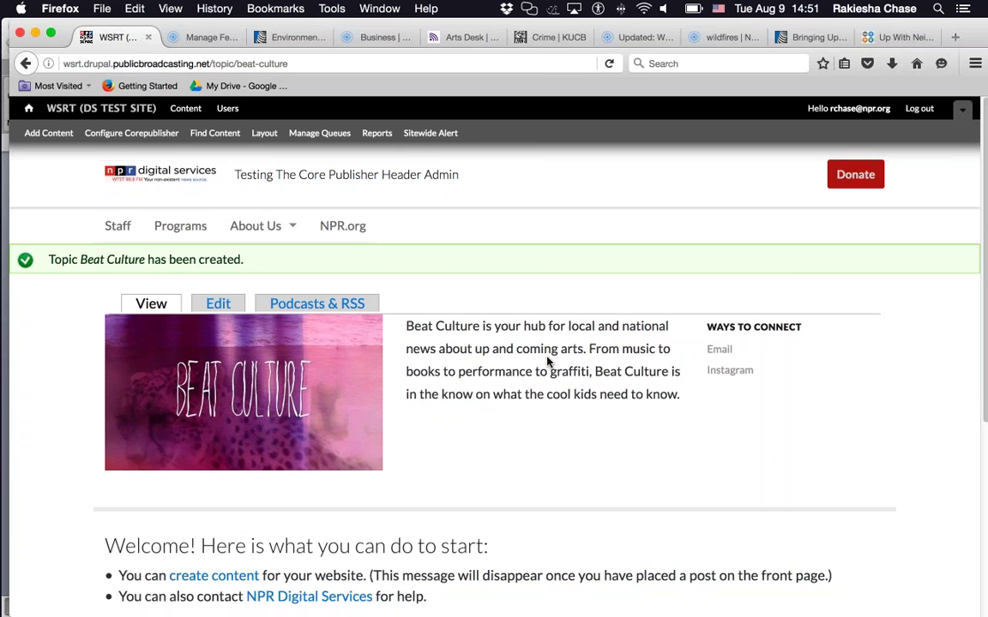
- Go to the Beat Culture topic's Podcasts & RSS settings and reach the Feed overrides form
{"action": "left_click", "coordinate": [298, 307]}
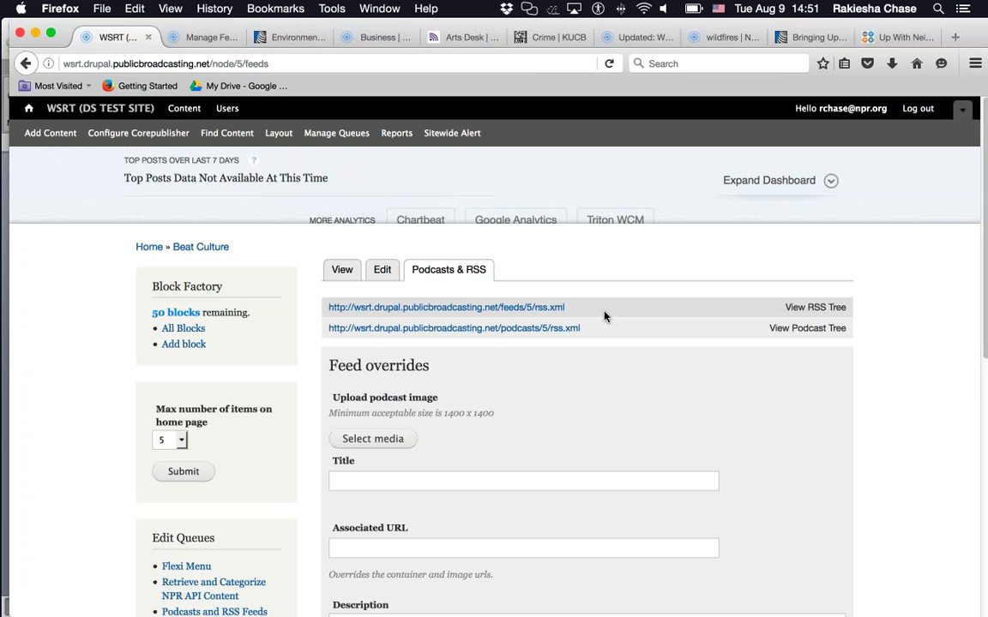
{"action": "scroll", "coordinate": [986, 414], "scroll_direction": "down", "scroll_amount": 4}
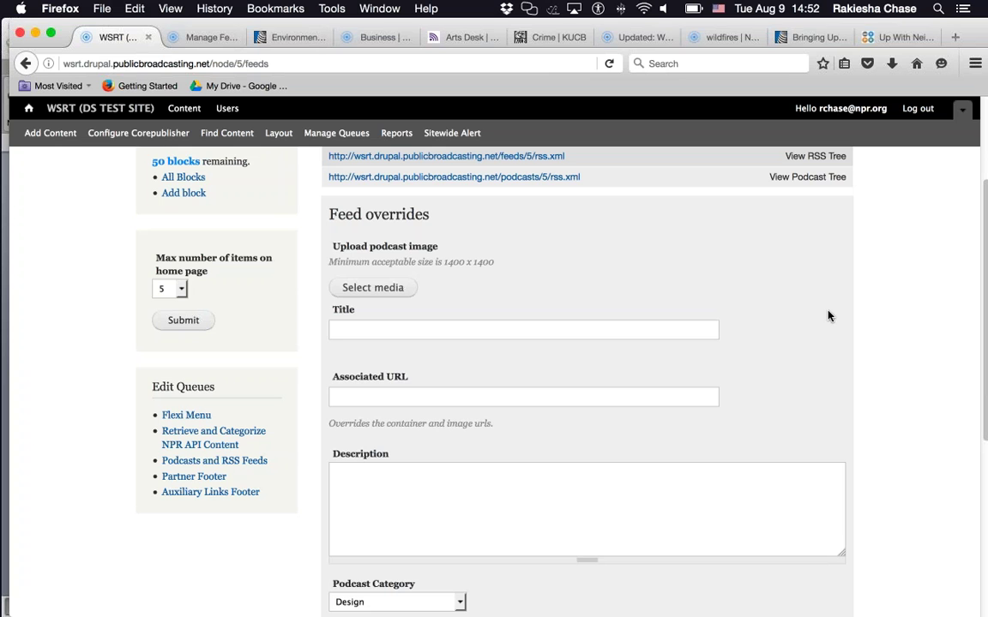
- Upload LogoForPodcast.jpg from the computer through Select media as the feed's podcast image
{"action": "left_click", "coordinate": [372, 287]}
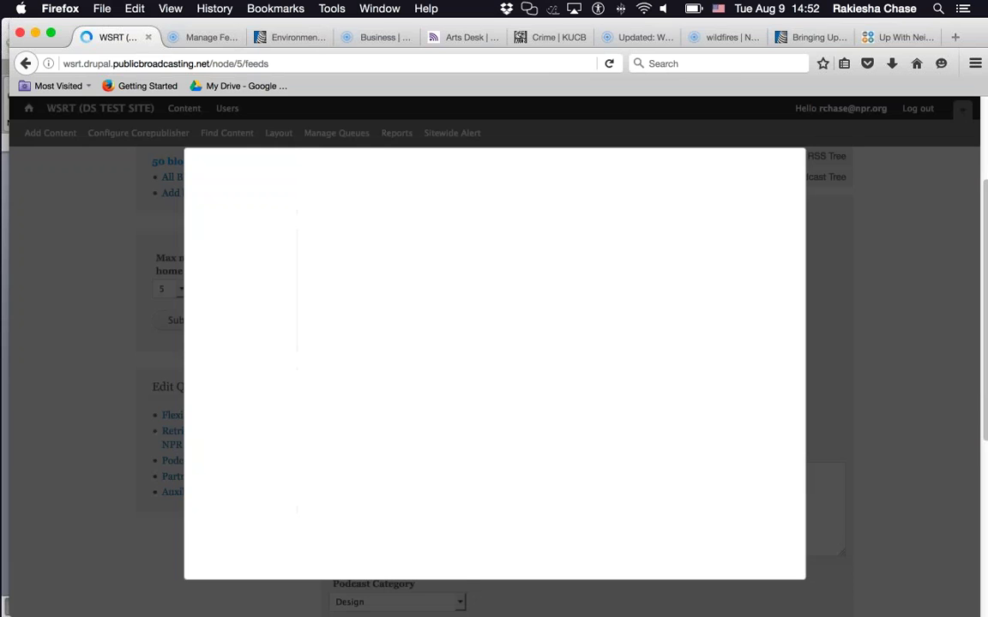
{"action": "left_click", "coordinate": [261, 228]}
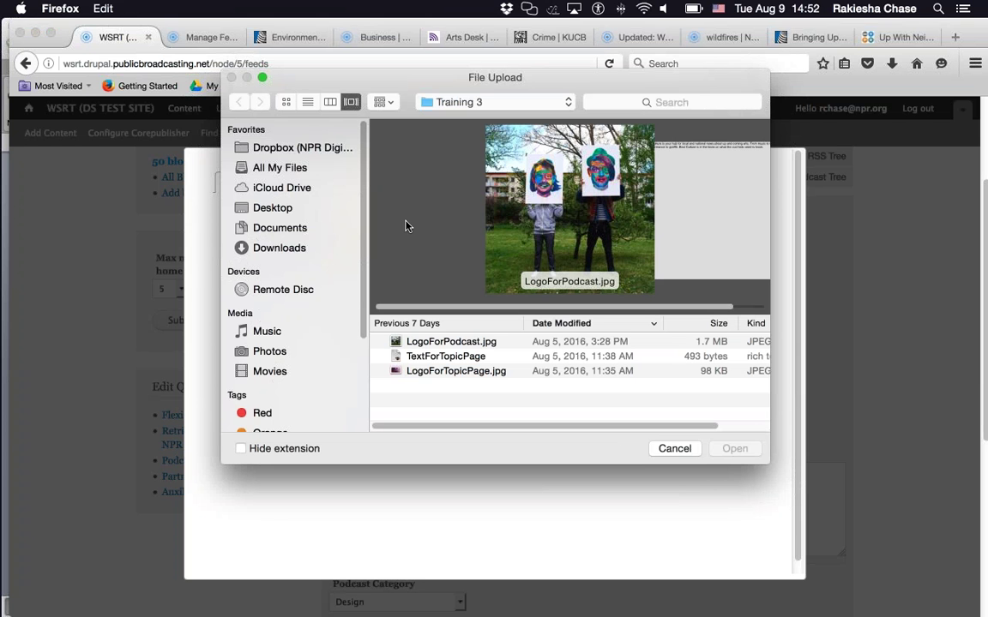
{"action": "left_click", "coordinate": [455, 343]}
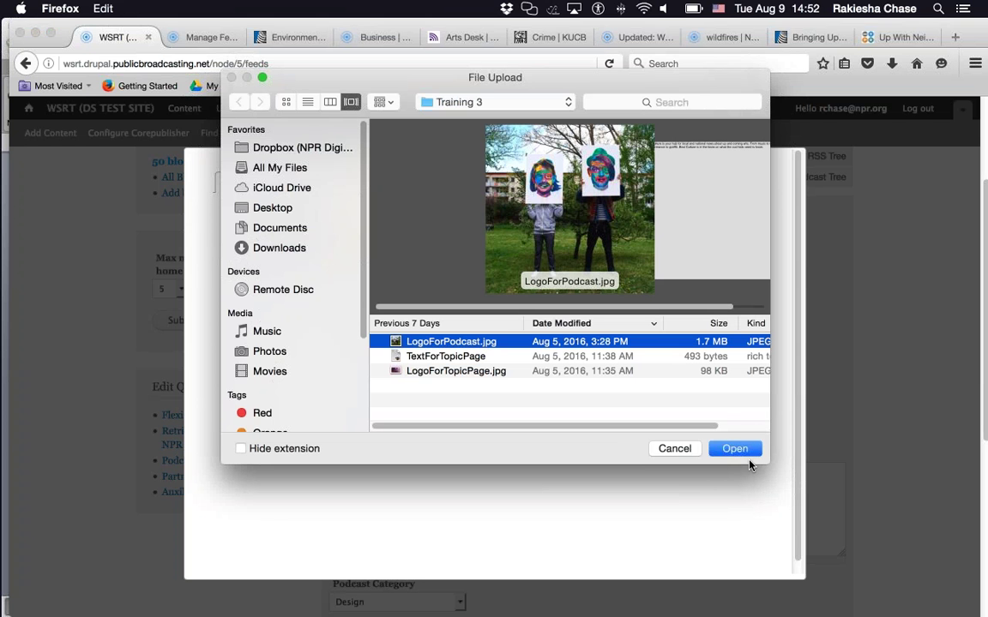
{"action": "left_click", "coordinate": [744, 452]}
{"action": "left_click", "coordinate": [428, 292]}
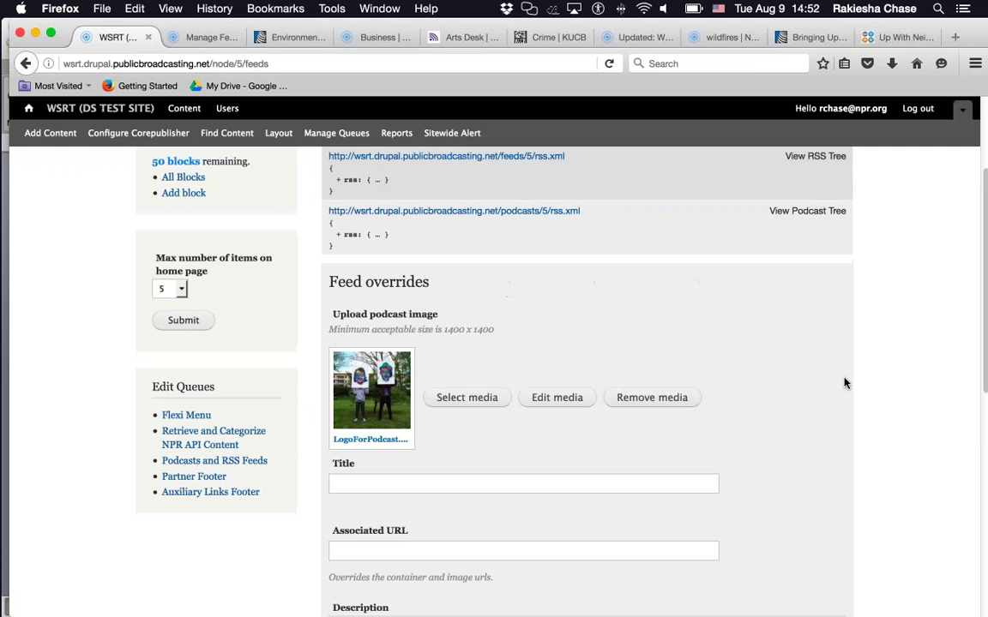
- Enter 'WSRT's Beat Culture' as the Feed overrides Title
{"action": "scroll", "coordinate": [883, 408], "scroll_direction": "down", "scroll_amount": 3}
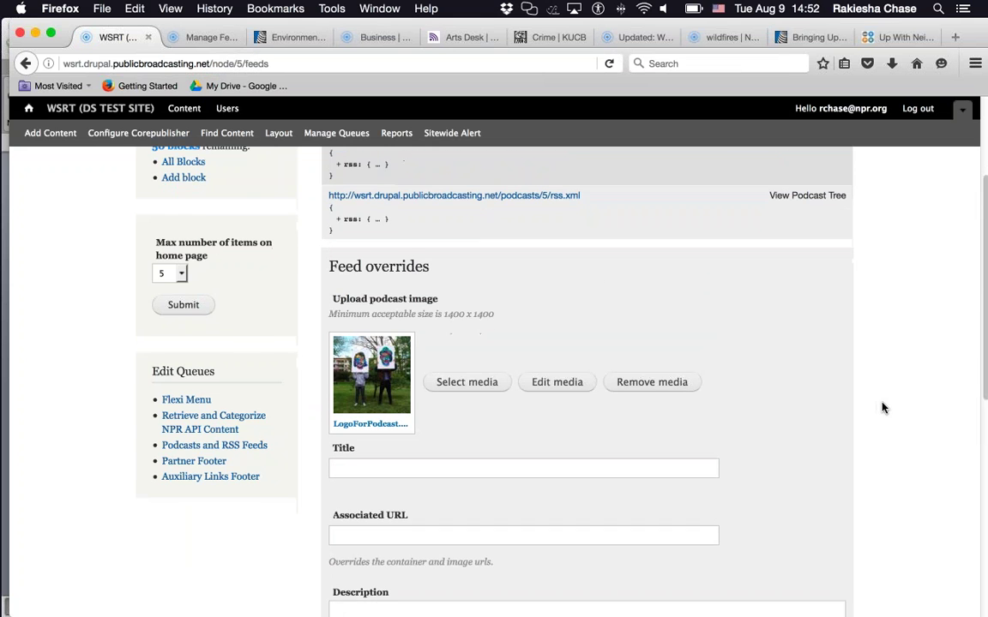
{"action": "left_click", "coordinate": [335, 373]}
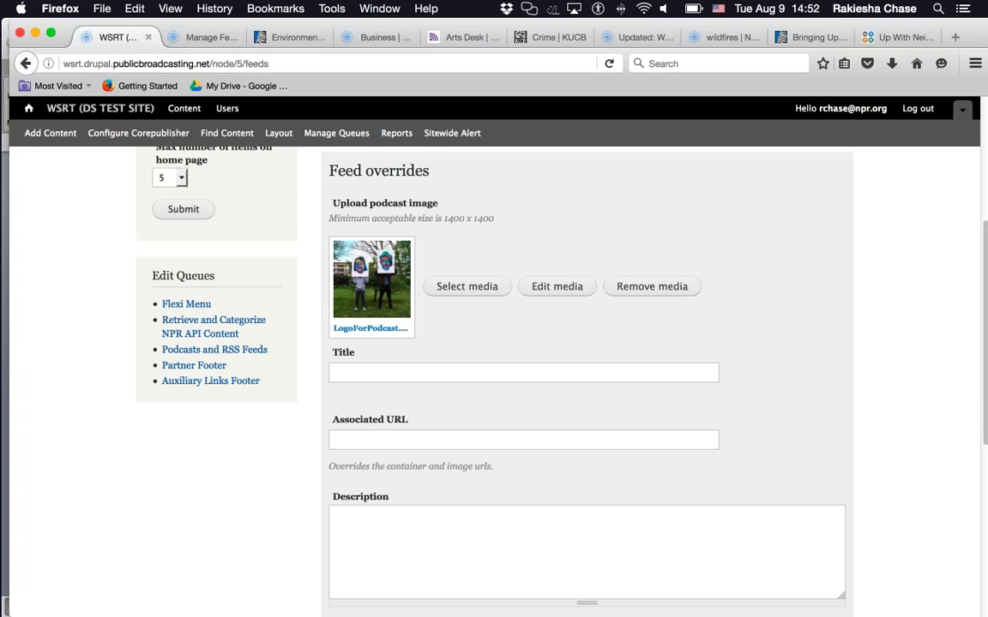
{"action": "type", "text": "WSRT's Beat Cultr"}
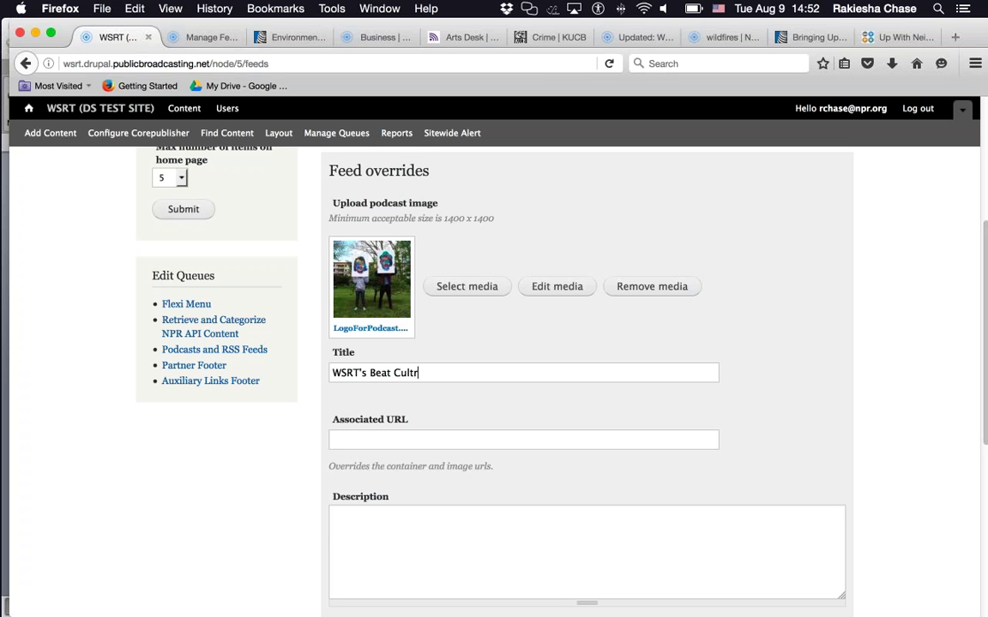
{"action": "key", "text": "BackSpace"}
{"action": "type", "text": "ure"}
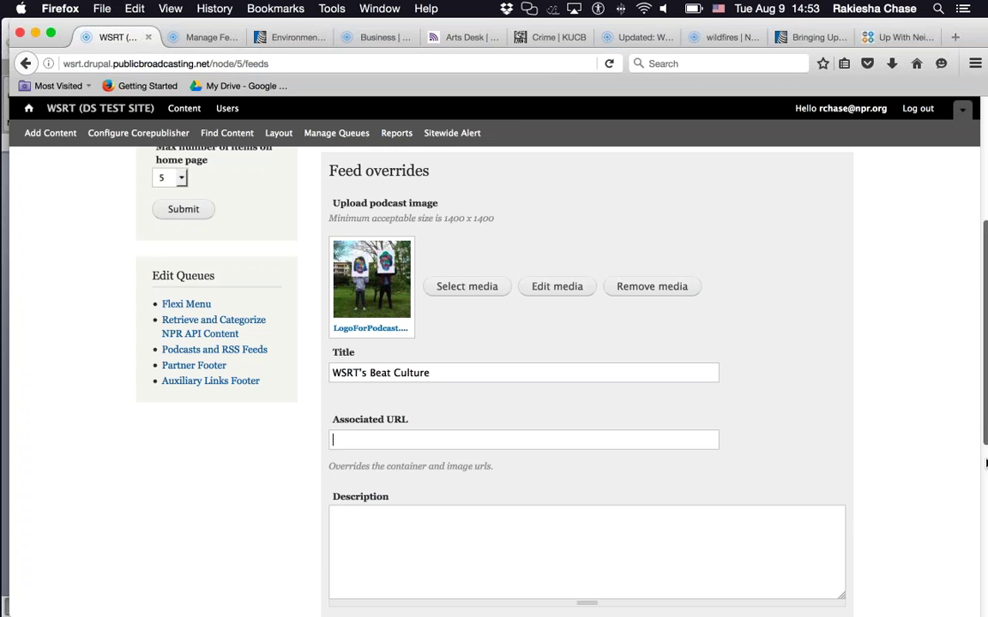
{"action": "scroll", "coordinate": [568, 424], "scroll_direction": "down", "scroll_amount": 3}
{"action": "left_click", "coordinate": [568, 424]}
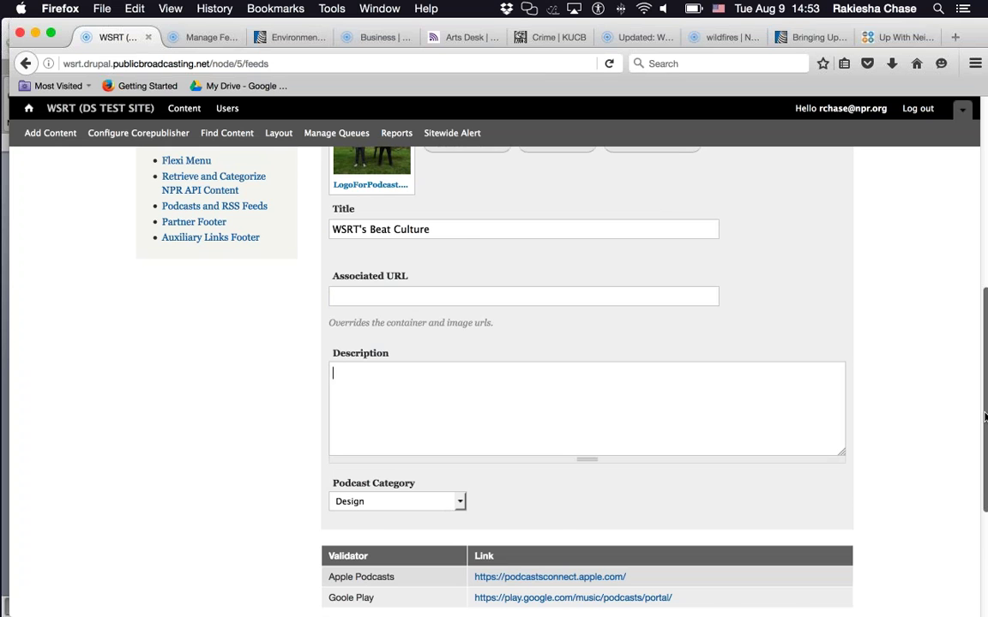
- Change the Podcast Category from Design to Performing Arts under Arts
{"action": "left_click_drag", "start_coordinate": [985, 417], "coordinate": [986, 504]}
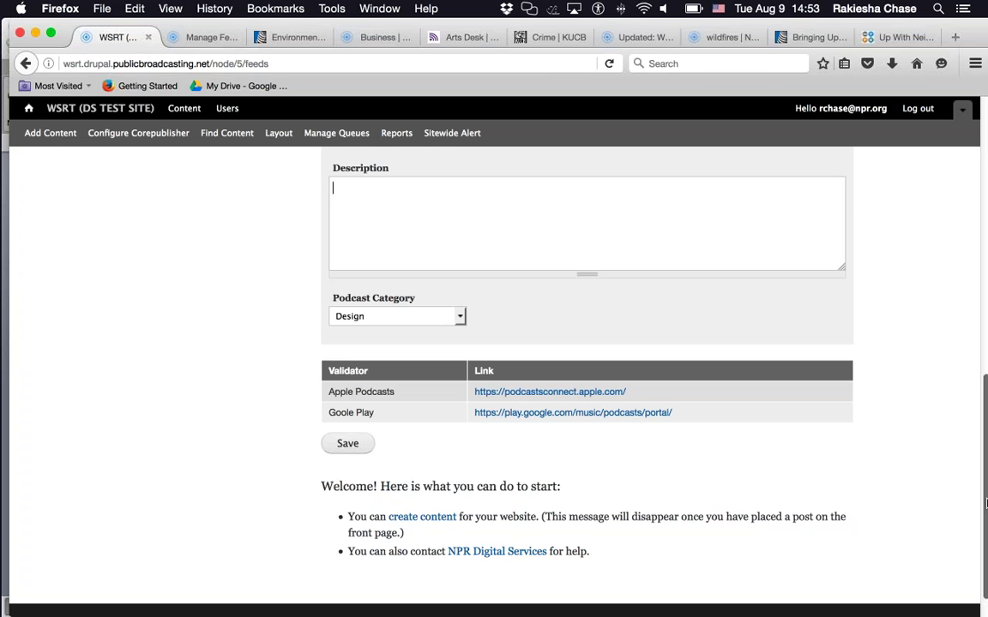
{"action": "left_click", "coordinate": [359, 318]}
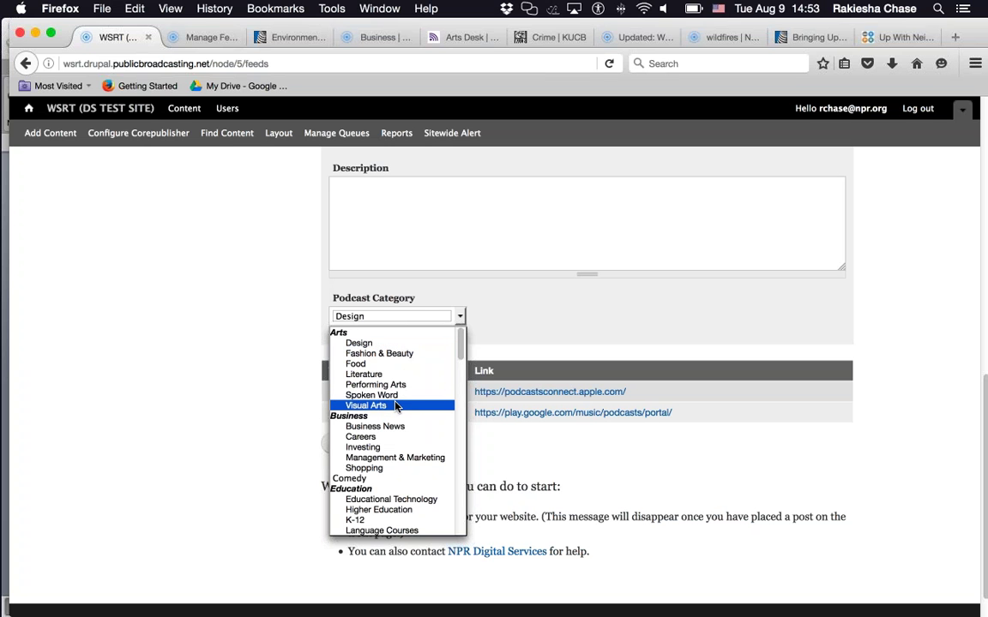
{"action": "left_click", "coordinate": [395, 386]}
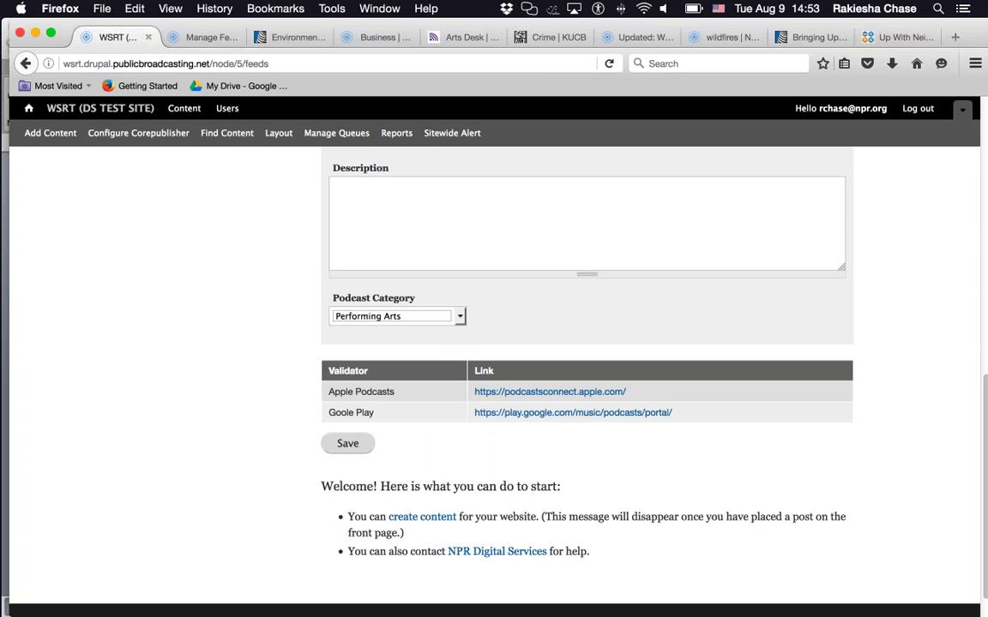
{"action": "left_click_drag", "start_coordinate": [985, 395], "coordinate": [986, 231]}
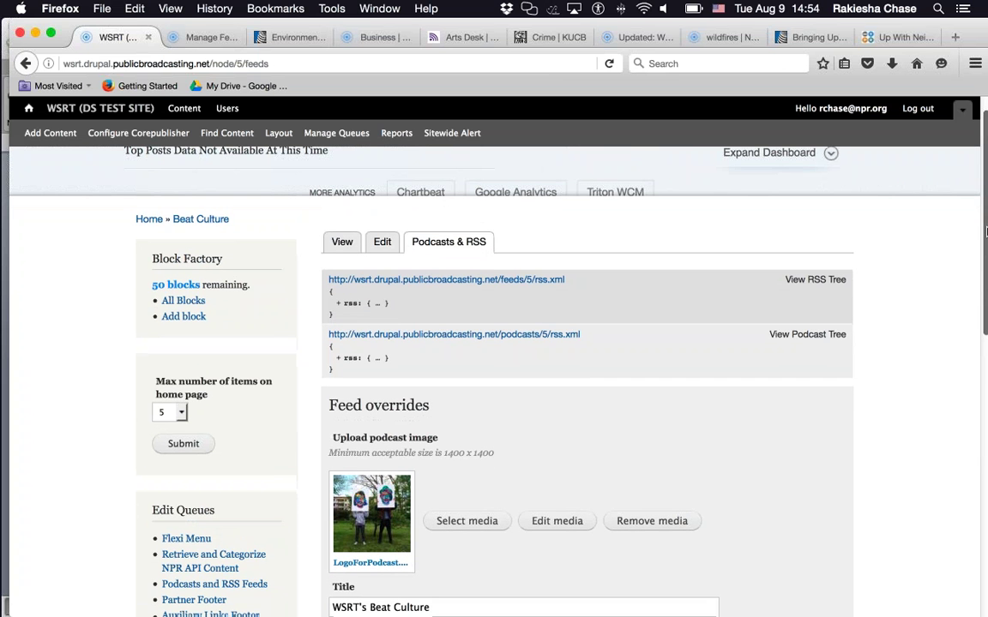